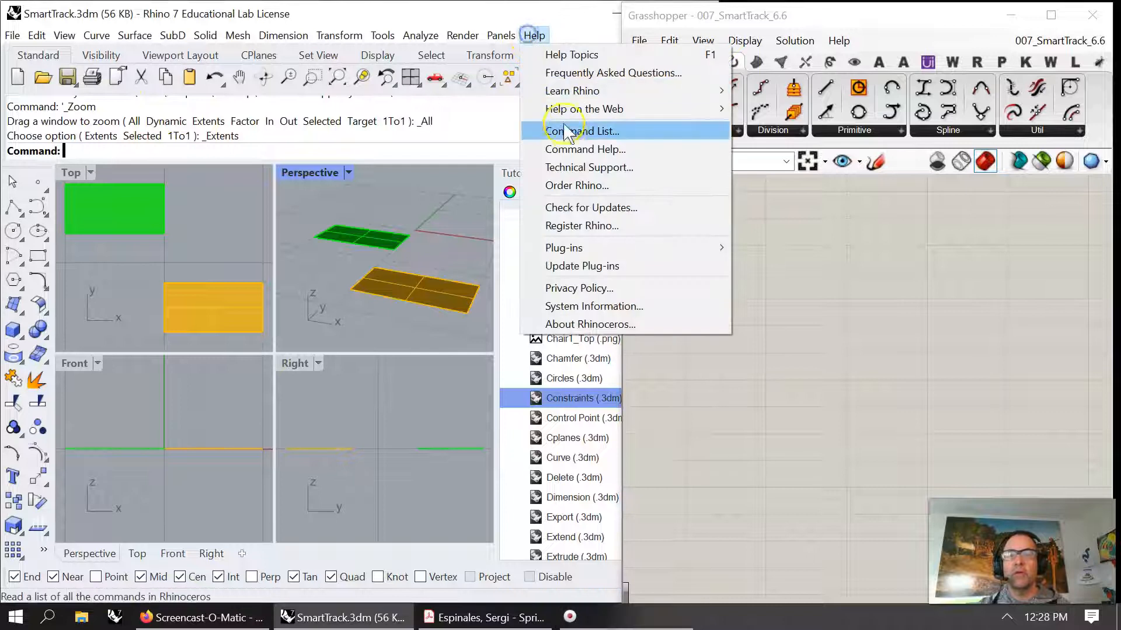
Step: Open the Constraints (.3dm) tutorial model and zoom all viewports to the extents of the geometry
{"action": "mouse_move", "coordinate": [575, 92]}
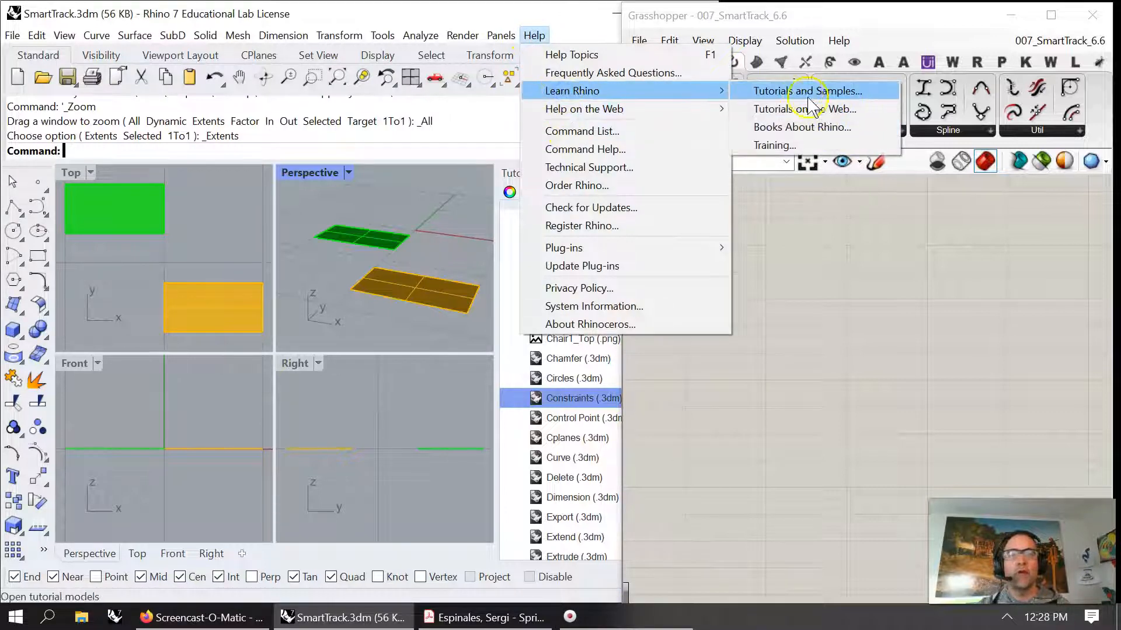
{"action": "left_click", "coordinate": [443, 432]}
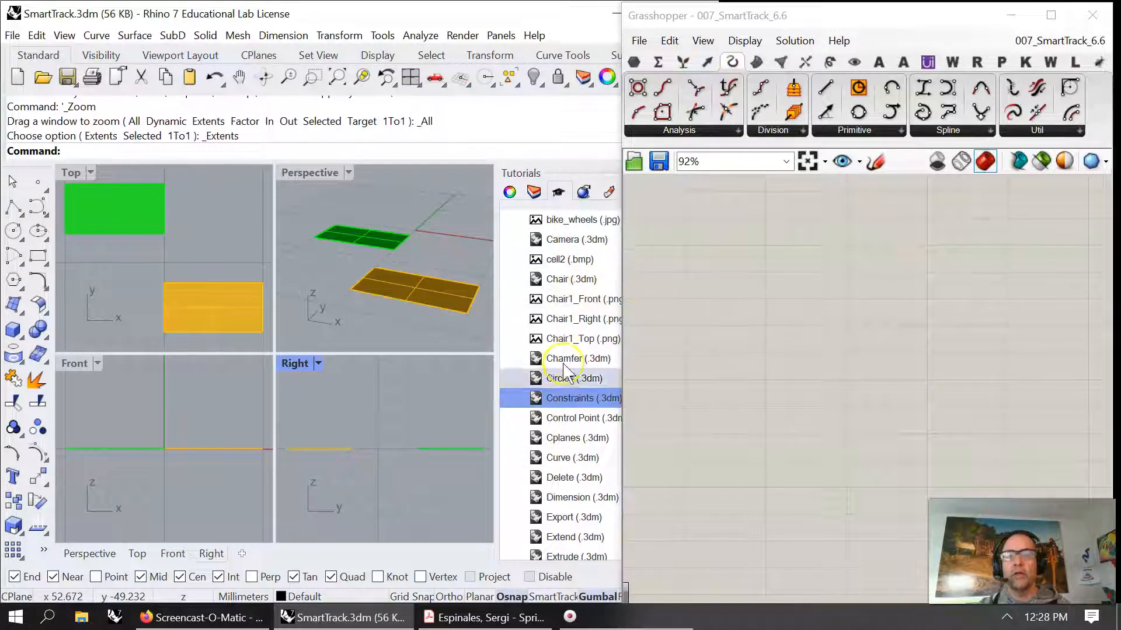
{"action": "left_click", "coordinate": [558, 402]}
{"action": "left_click", "coordinate": [558, 402]}
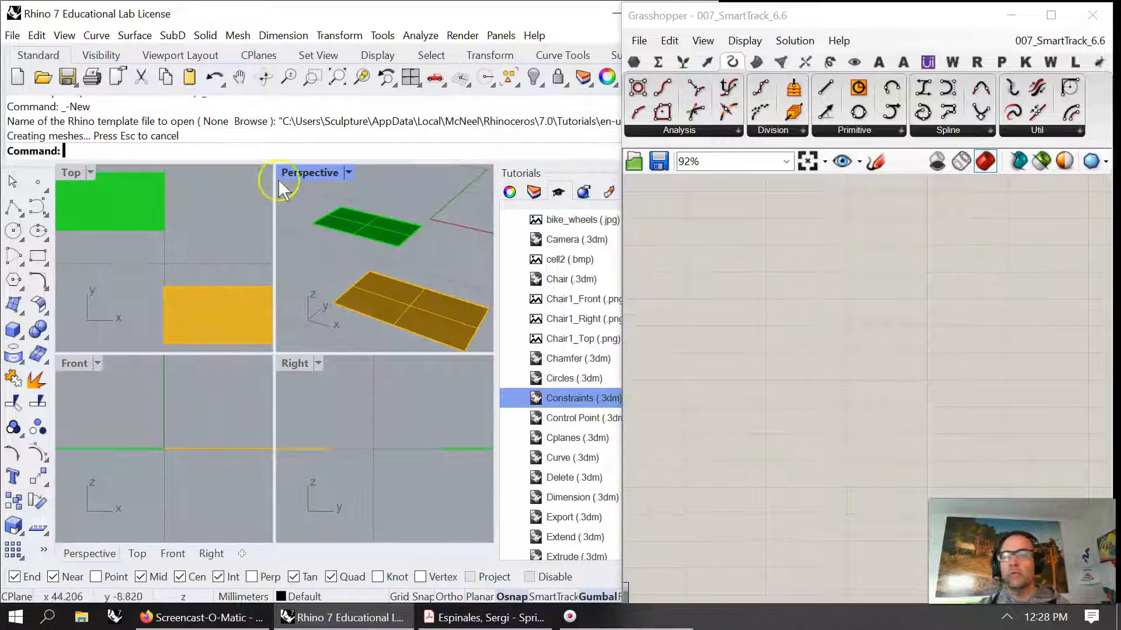
{"action": "right_click", "coordinate": [345, 79]}
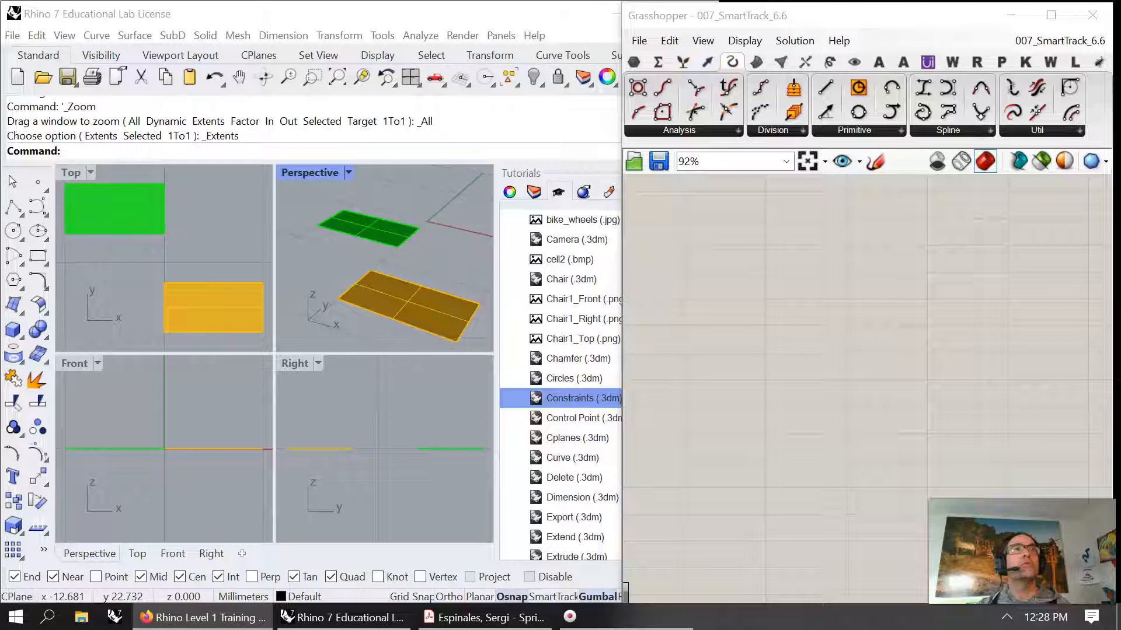
Step: Turn on SmartTrack and adjust the object snaps, enabling Point and disabling Tan and Quad
{"action": "left_click", "coordinate": [546, 596]}
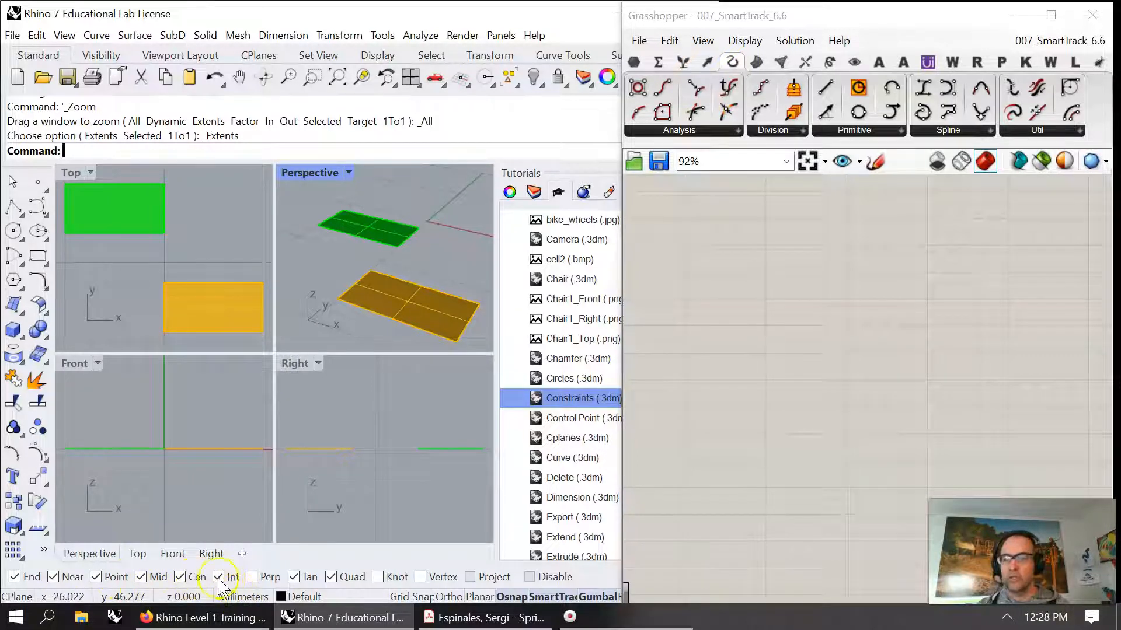
{"action": "left_click", "coordinate": [296, 577]}
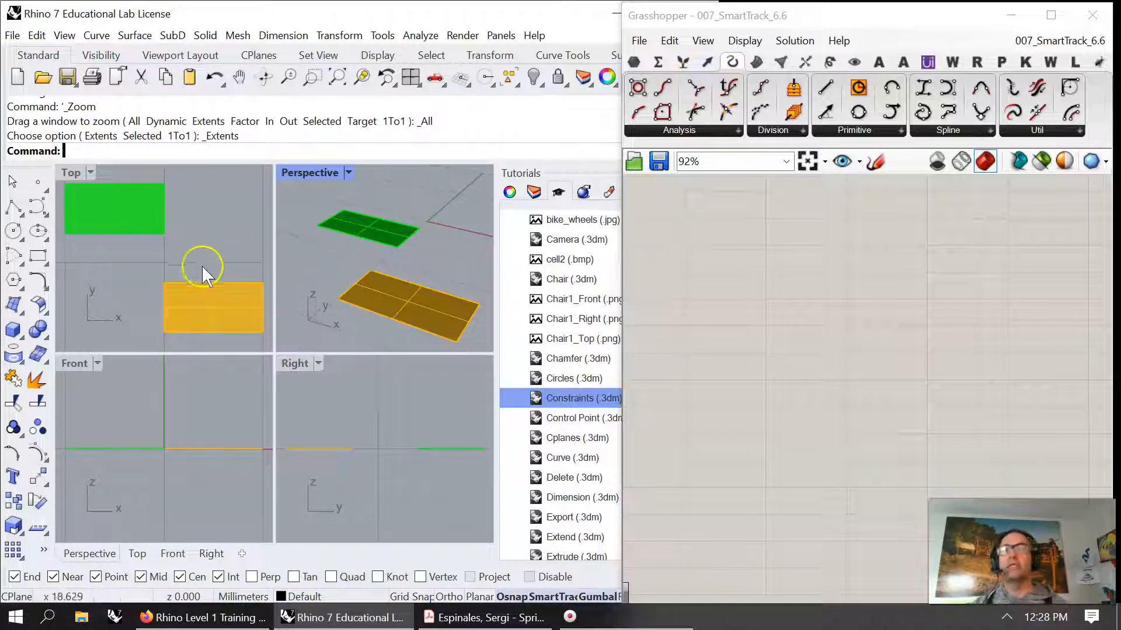
Step: Draw a closed polyline in the Top view snapped to the outer corners of the green and orange rectangles
{"action": "double_click", "coordinate": [70, 172]}
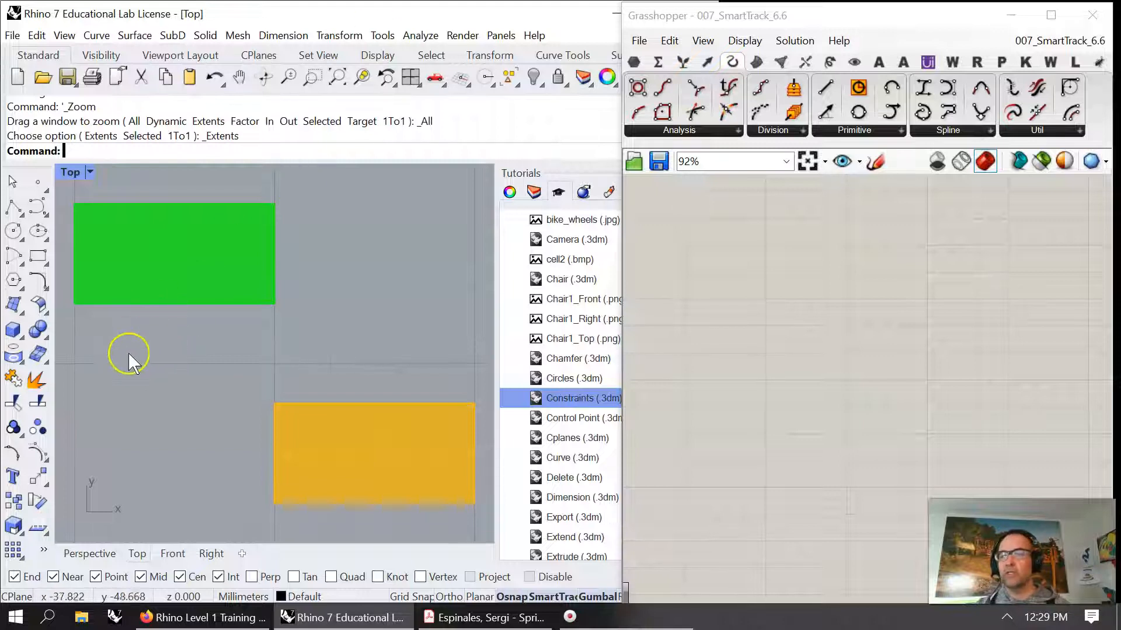
{"action": "left_click", "coordinate": [96, 35]}
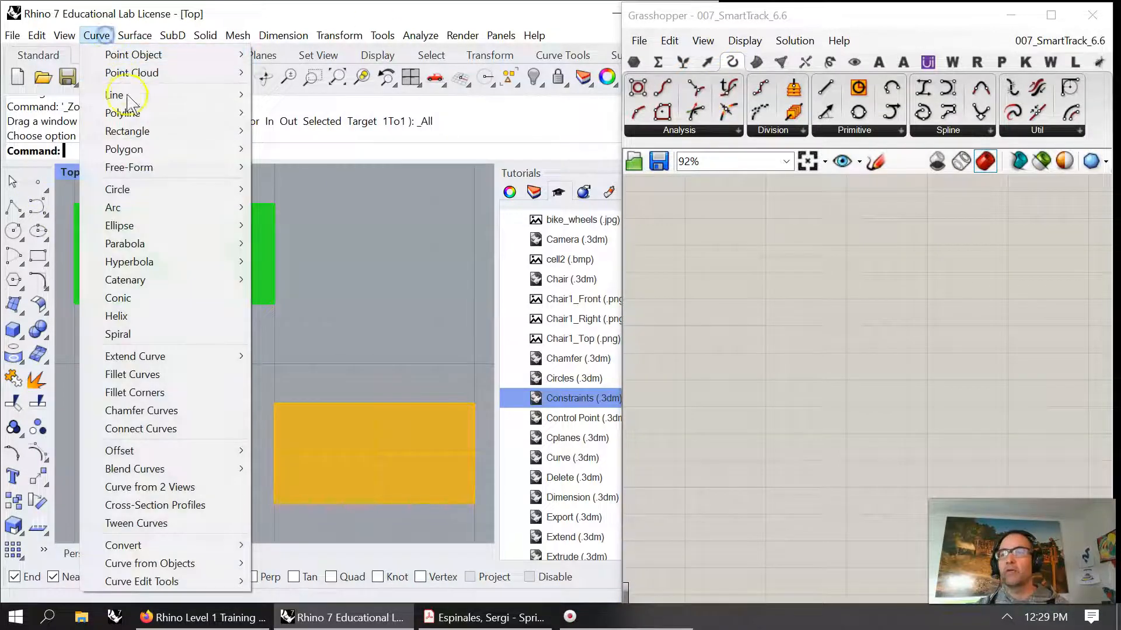
{"action": "mouse_move", "coordinate": [123, 115]}
{"action": "left_click", "coordinate": [279, 112]}
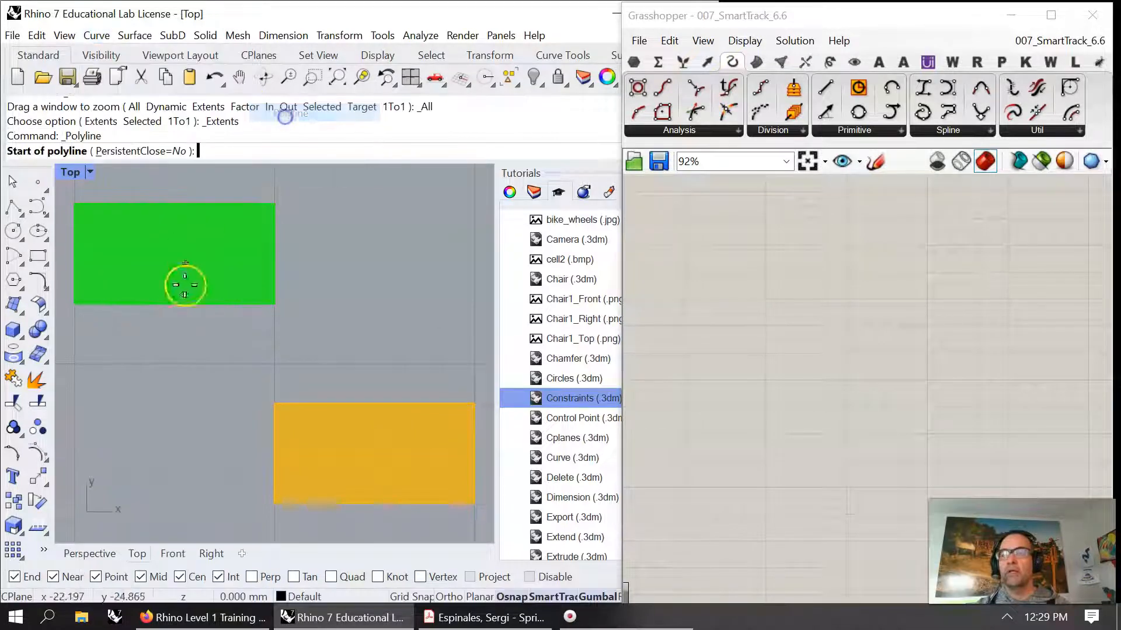
{"action": "left_click", "coordinate": [75, 303]}
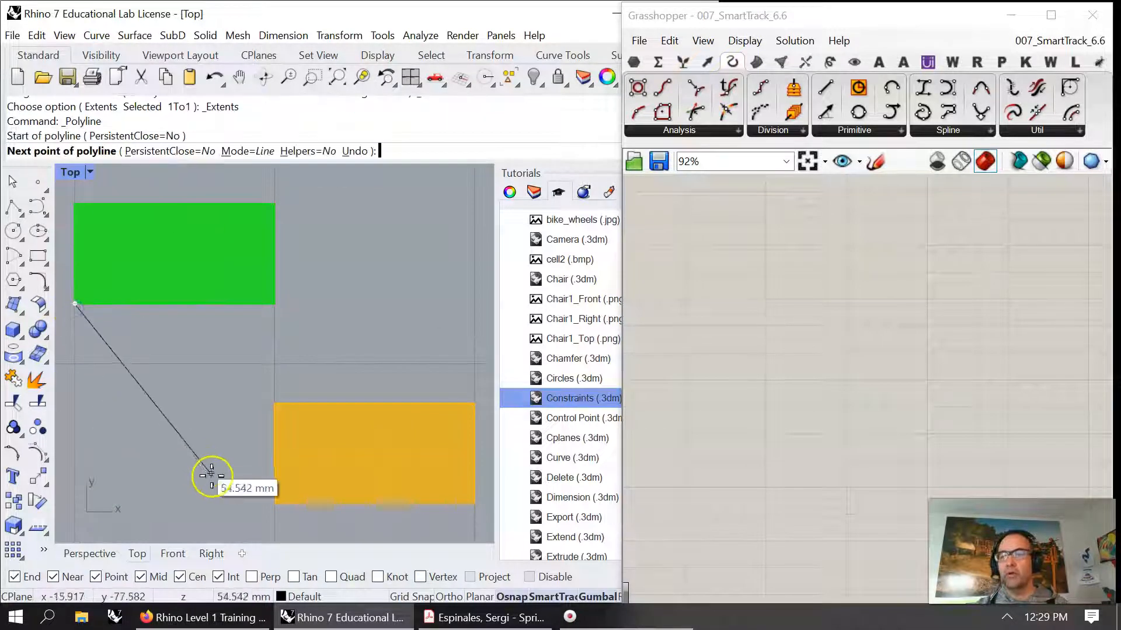
{"action": "left_click", "coordinate": [274, 502]}
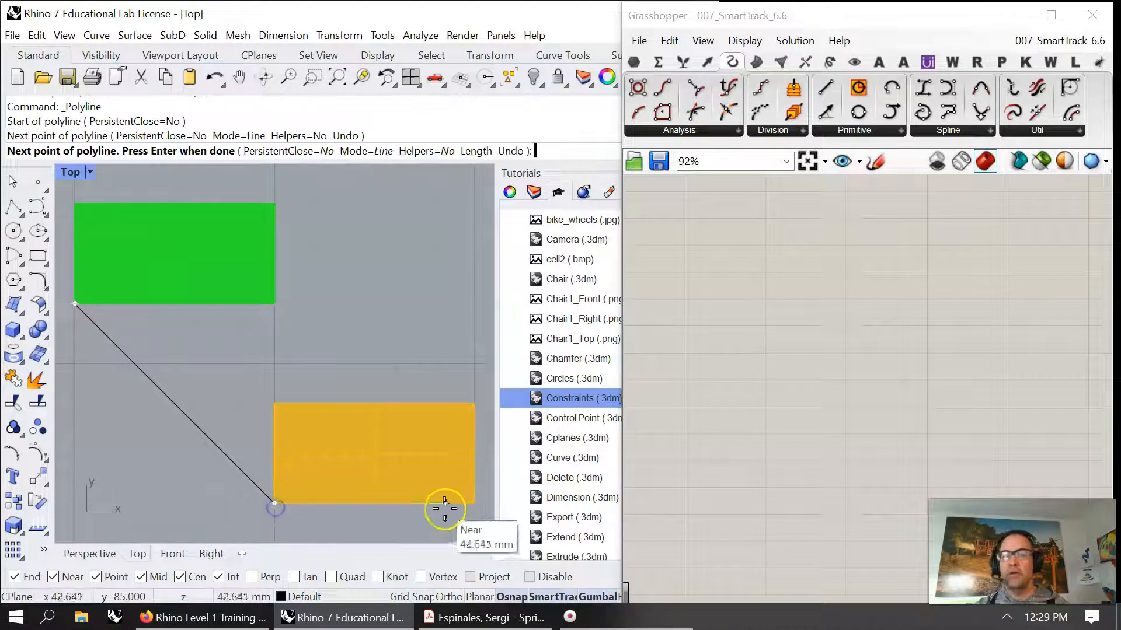
{"action": "left_click", "coordinate": [473, 504]}
{"action": "left_click", "coordinate": [474, 403]}
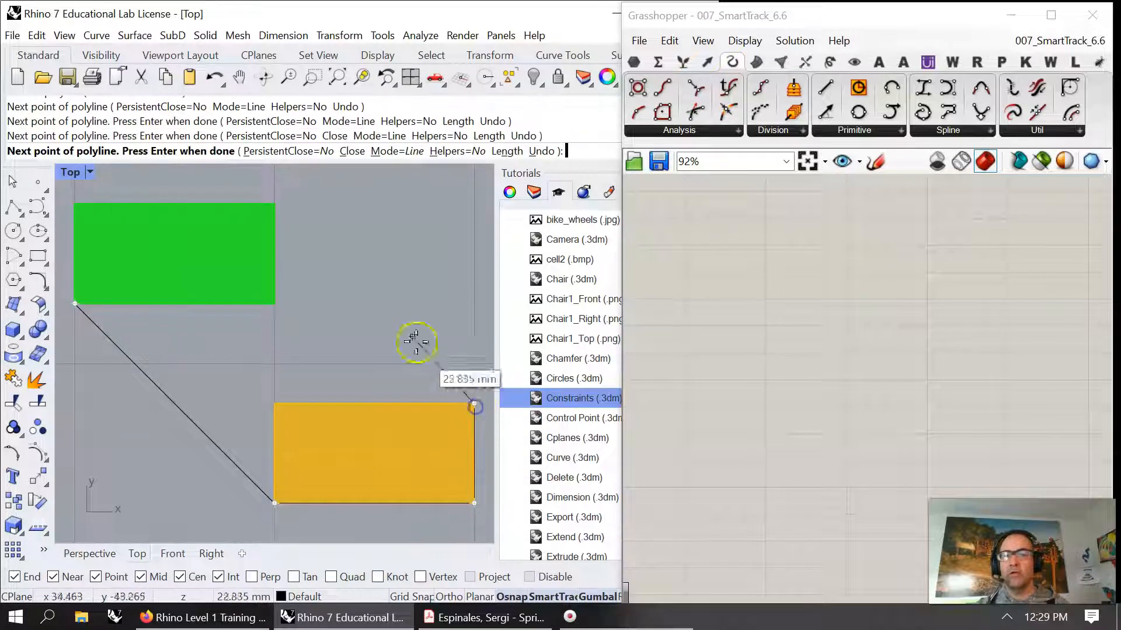
{"action": "left_click", "coordinate": [274, 203]}
{"action": "left_click", "coordinate": [75, 204]}
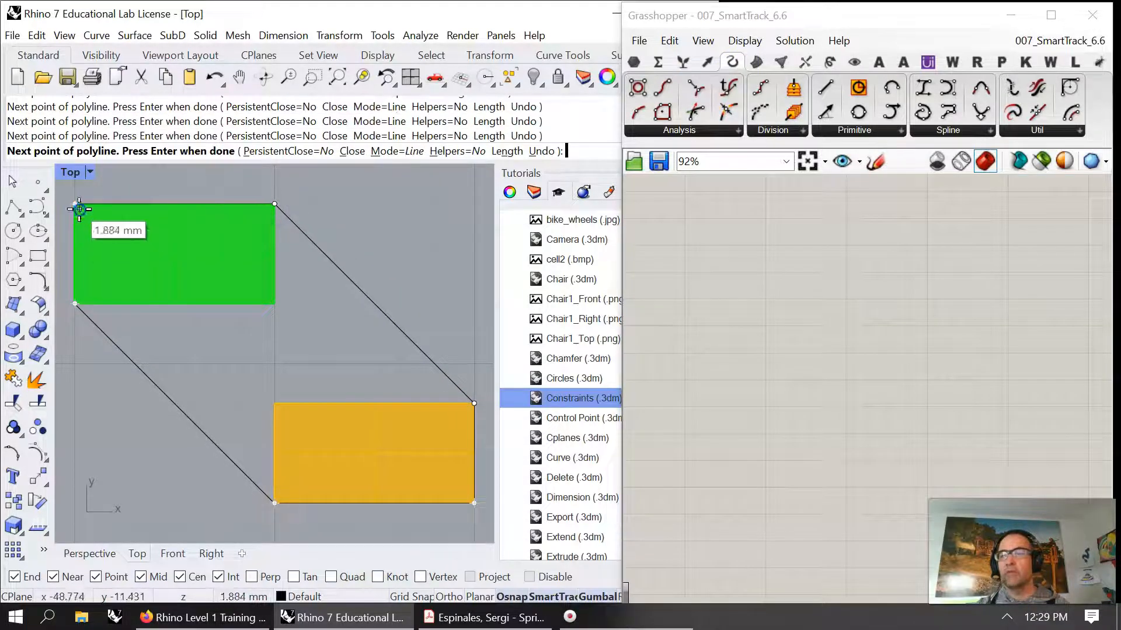
{"action": "left_click", "coordinate": [335, 150]}
Step: Make Layer 02 the current layer and turn off Layer 01
{"action": "double_click", "coordinate": [72, 171]}
{"action": "right_click_drag", "start_coordinate": [339, 271], "coordinate": [368, 275]}
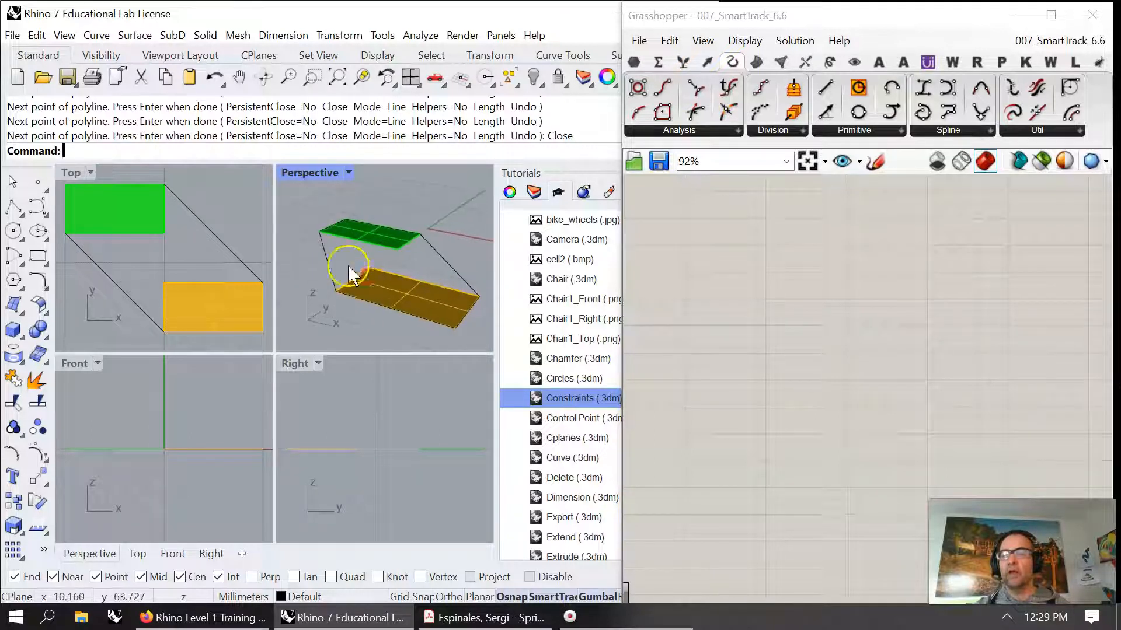
{"action": "left_click", "coordinate": [534, 194]}
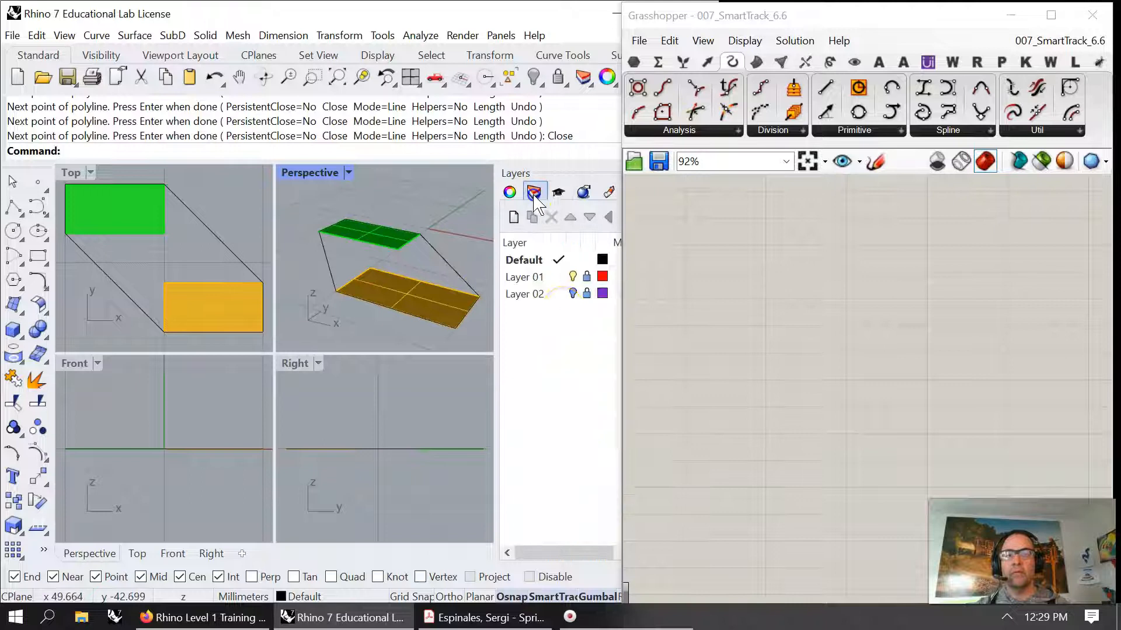
{"action": "double_click", "coordinate": [540, 294]}
{"action": "right_click_drag", "start_coordinate": [435, 270], "coordinate": [461, 254]}
{"action": "left_click", "coordinate": [573, 277]}
{"action": "right_click_drag", "start_coordinate": [363, 295], "coordinate": [407, 273]}
{"action": "scroll", "coordinate": [407, 273], "scroll_direction": "down", "scroll_amount": 5}
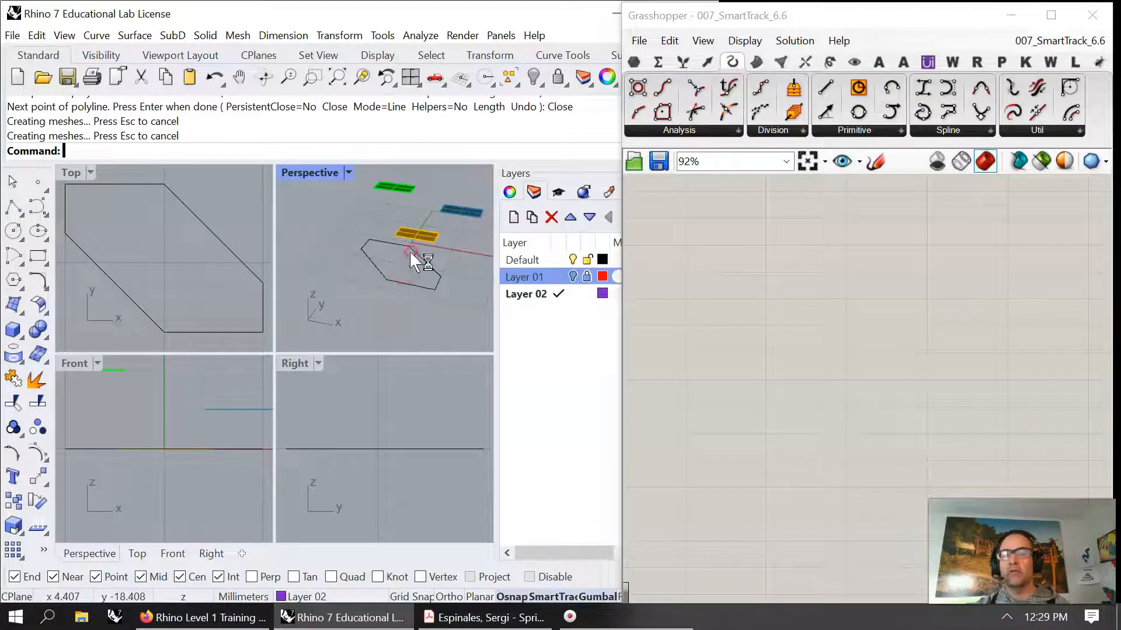
Step: Try to outline the green, orange and blue rectangles in the Top view with a polyline starting at the green rectangle's lower-left corner
{"action": "double_click", "coordinate": [71, 173]}
{"action": "scroll", "coordinate": [231, 321], "scroll_direction": "down", "scroll_amount": 6}
{"action": "right_click_drag", "start_coordinate": [237, 330], "coordinate": [252, 425]}
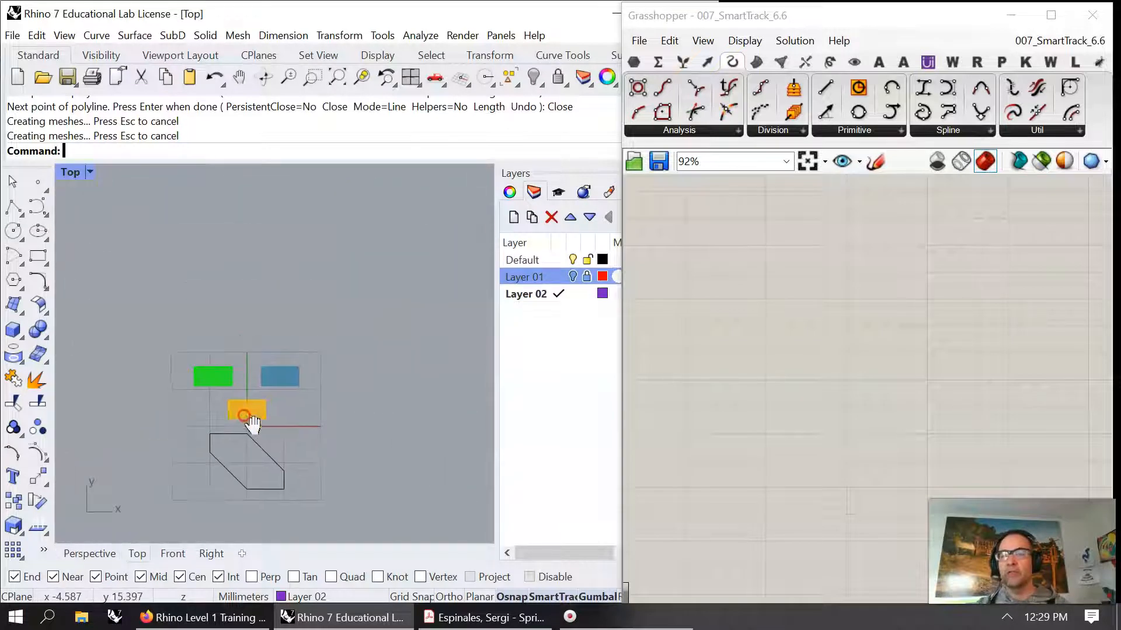
{"action": "scroll", "coordinate": [250, 393], "scroll_direction": "up", "scroll_amount": 14}
{"action": "scroll", "coordinate": [260, 379], "scroll_direction": "down", "scroll_amount": 4}
{"action": "right_click_drag", "start_coordinate": [261, 378], "coordinate": [269, 339]}
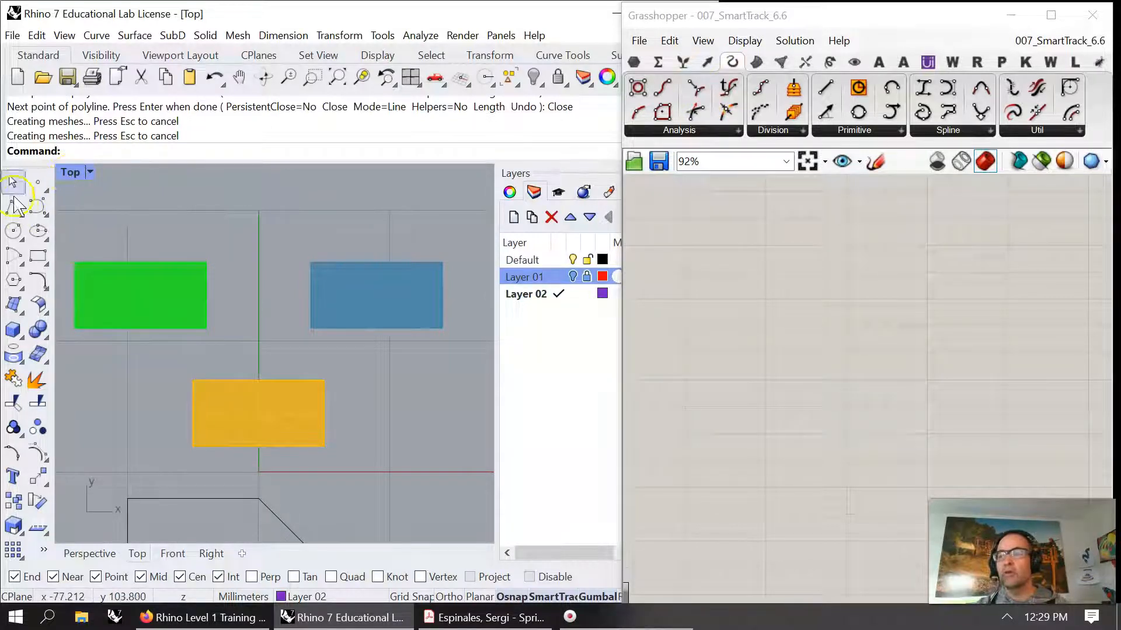
{"action": "left_click", "coordinate": [96, 36]}
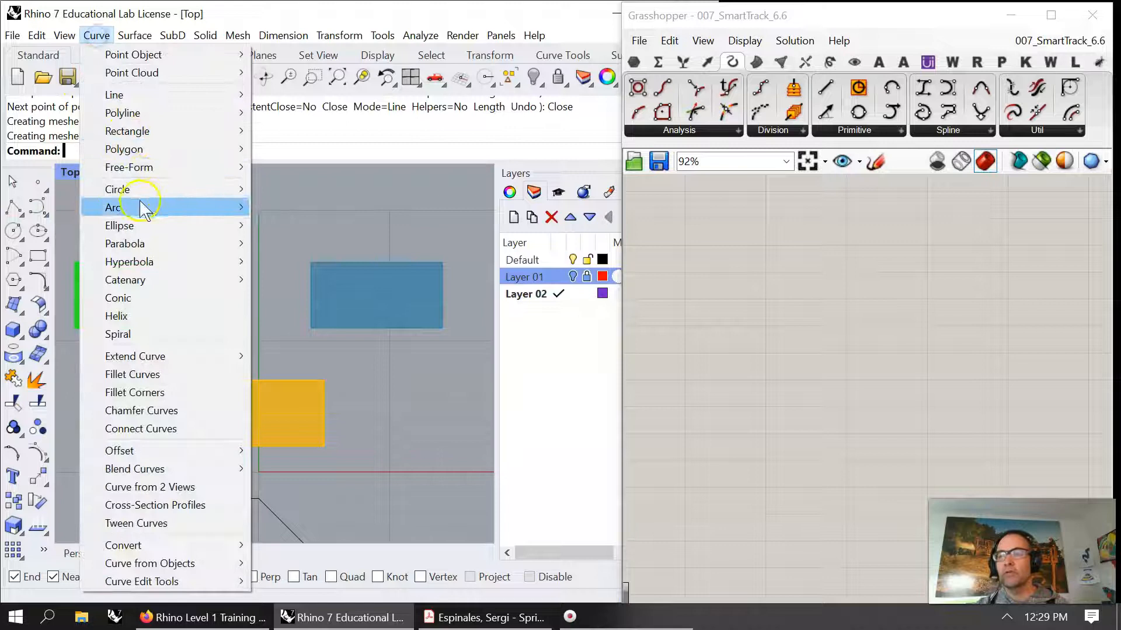
{"action": "left_click", "coordinate": [130, 114]}
{"action": "left_click", "coordinate": [290, 113]}
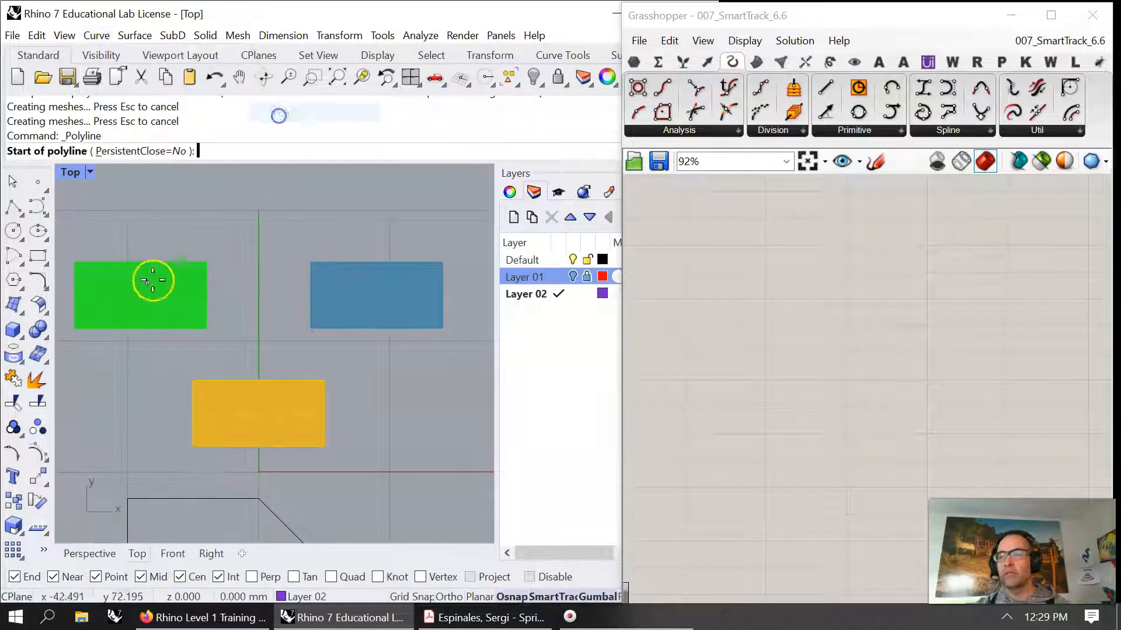
{"action": "left_click", "coordinate": [77, 331]}
{"action": "left_click", "coordinate": [193, 446]}
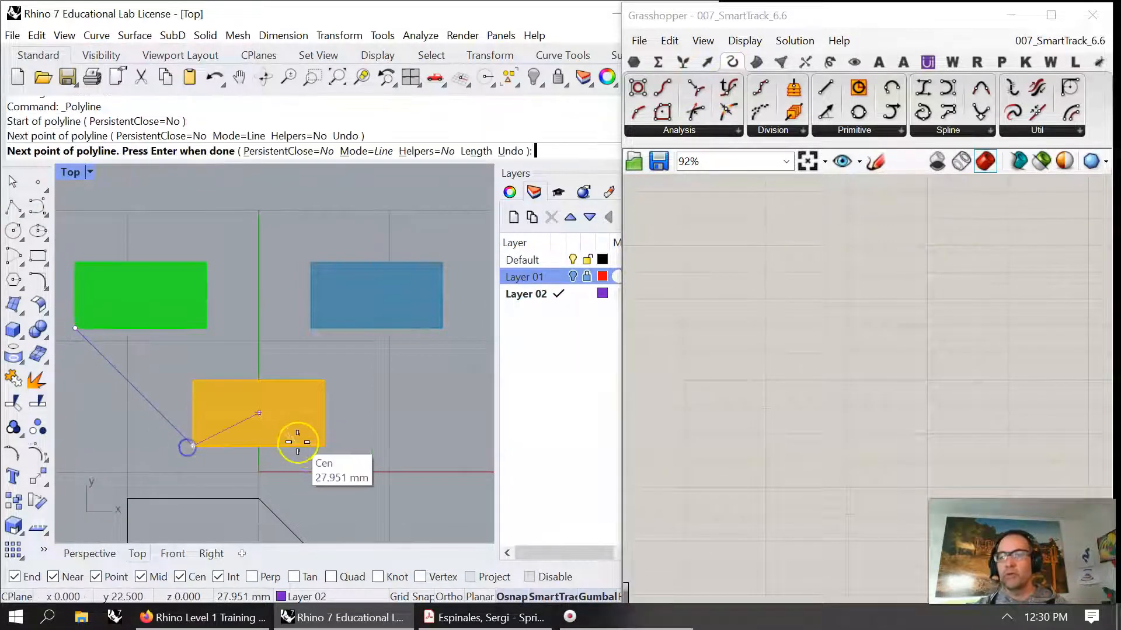
{"action": "left_click", "coordinate": [325, 446]}
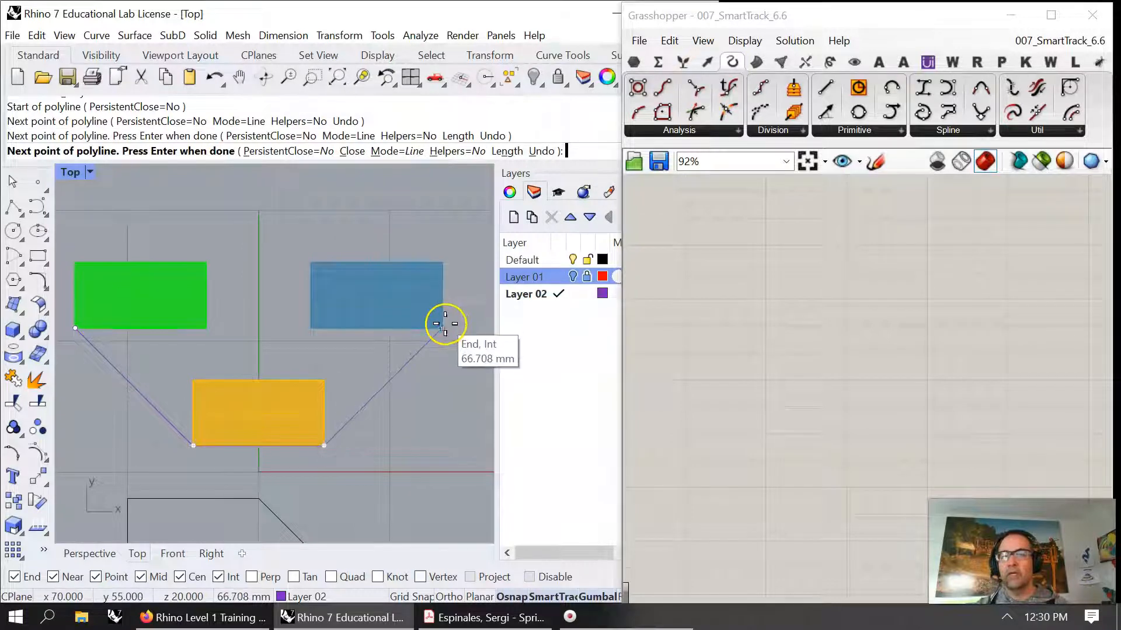
{"action": "left_click", "coordinate": [442, 328]}
{"action": "left_click", "coordinate": [444, 263]}
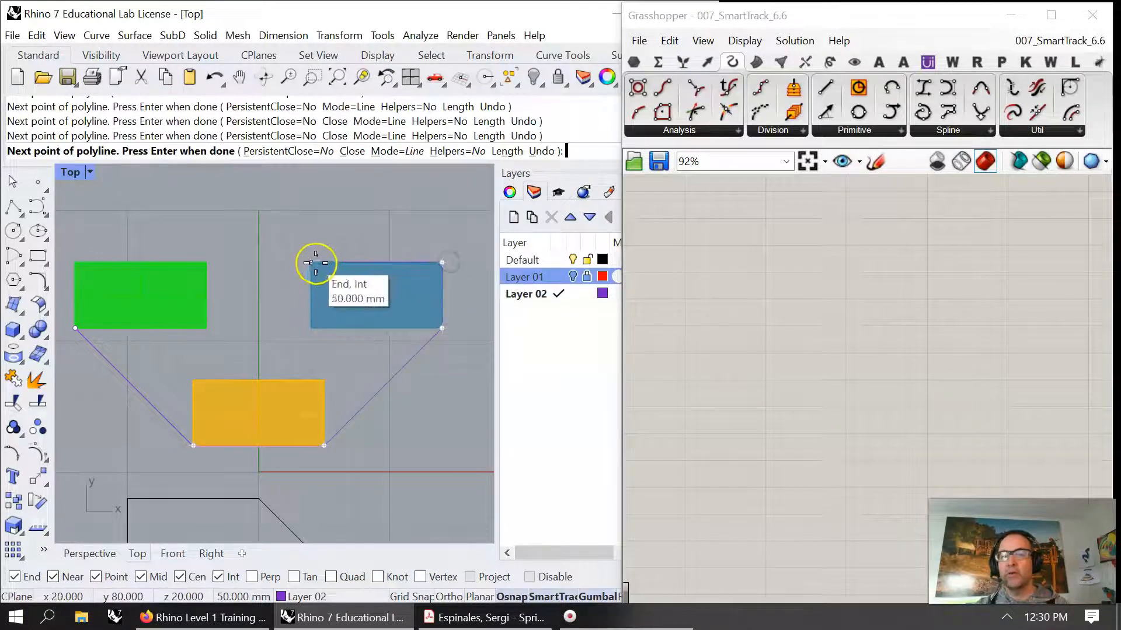
{"action": "left_click", "coordinate": [313, 262]}
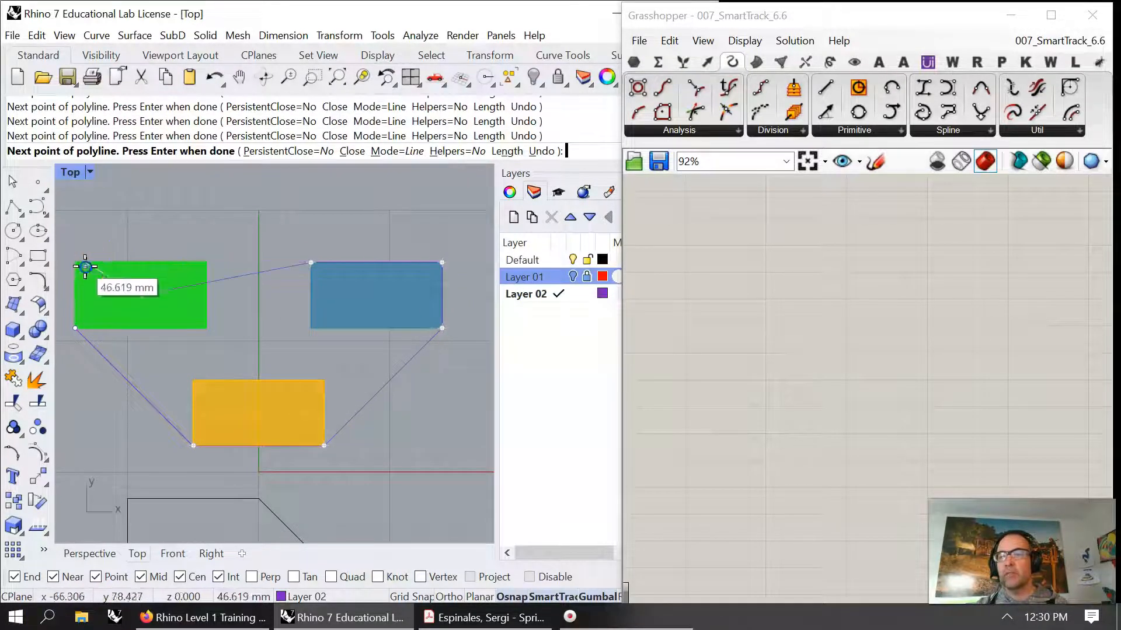
{"action": "left_click", "coordinate": [183, 307]}
Step: Try to complete the outline with a second polyline from the blue rectangle's upper-left corner along the green rectangle's top edge
{"action": "right_click", "coordinate": [249, 286]}
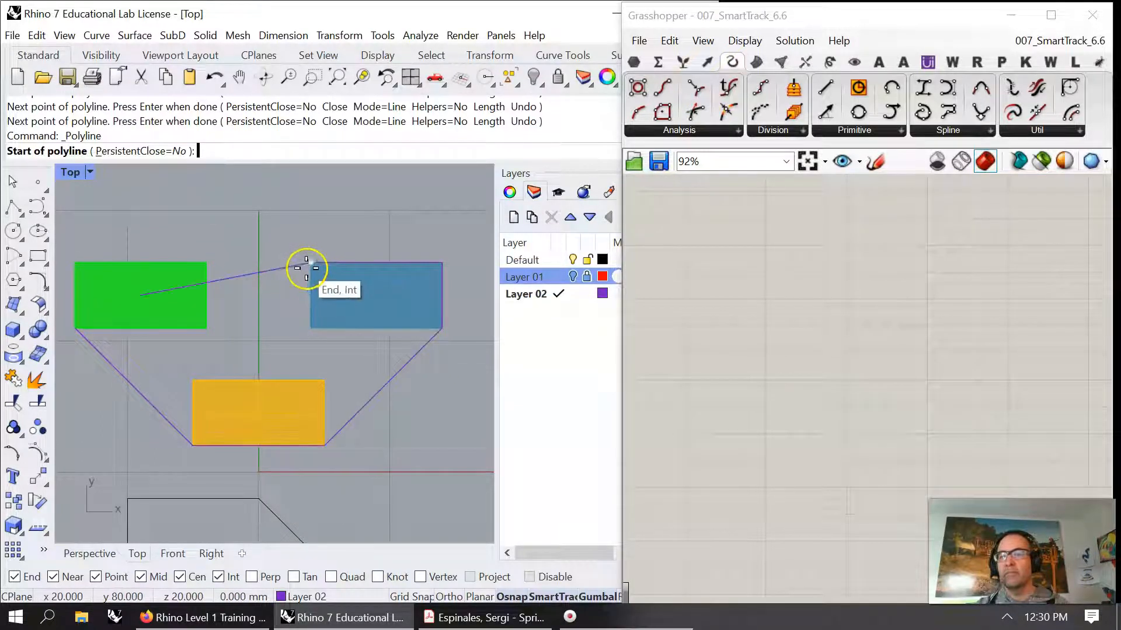
{"action": "left_click", "coordinate": [314, 265]}
{"action": "left_click", "coordinate": [206, 263]}
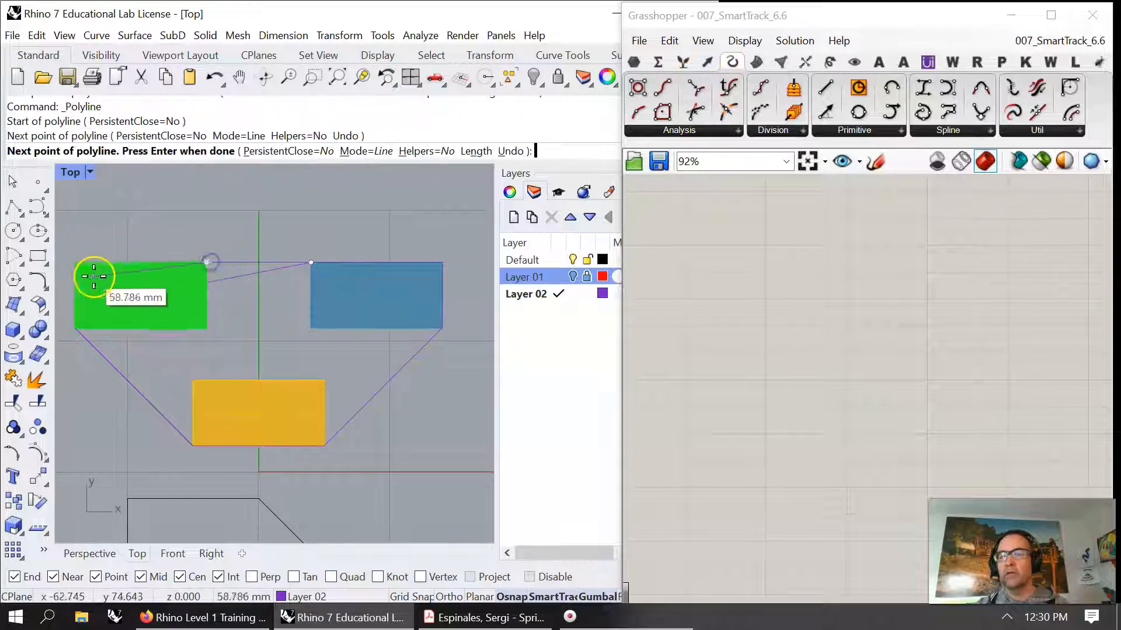
{"action": "left_click", "coordinate": [80, 271]}
{"action": "left_click", "coordinate": [140, 295]}
{"action": "key", "text": "Return"}
Step: Delete both open polylines drawn around the three rectangles
{"action": "left_click", "coordinate": [128, 286]}
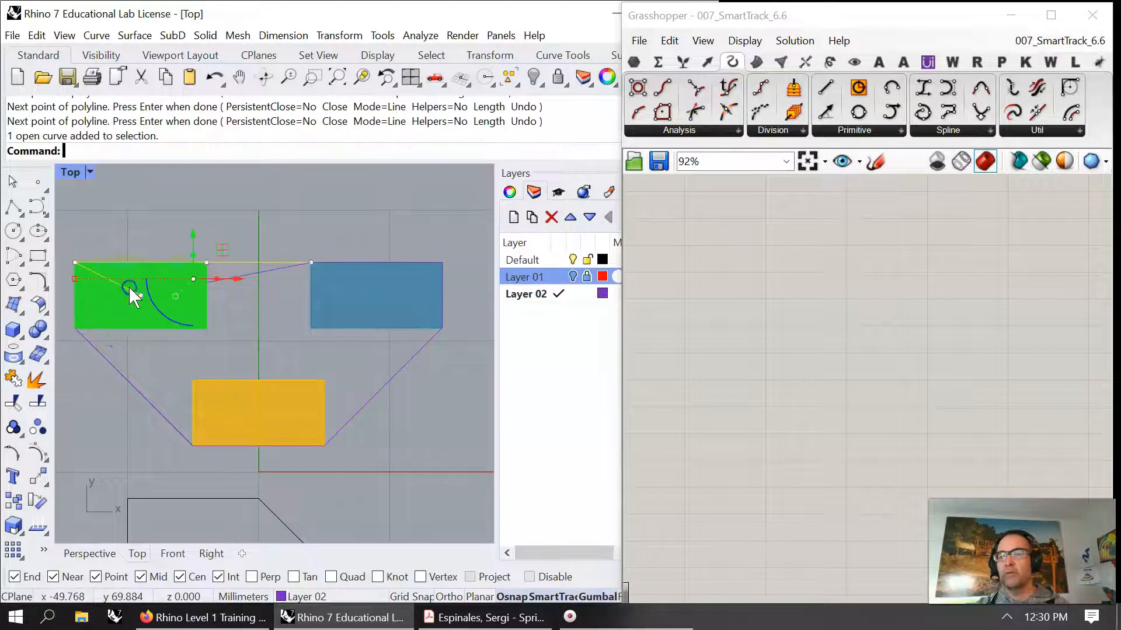
{"action": "key", "text": "Delete"}
{"action": "left_click", "coordinate": [234, 275]}
{"action": "key", "text": "Delete"}
Step: Try a new polyline from the green rectangle's lower-left corner towards the orange rectangle's lower-left corner, and delete the resulting line
{"action": "key", "text": "Return"}
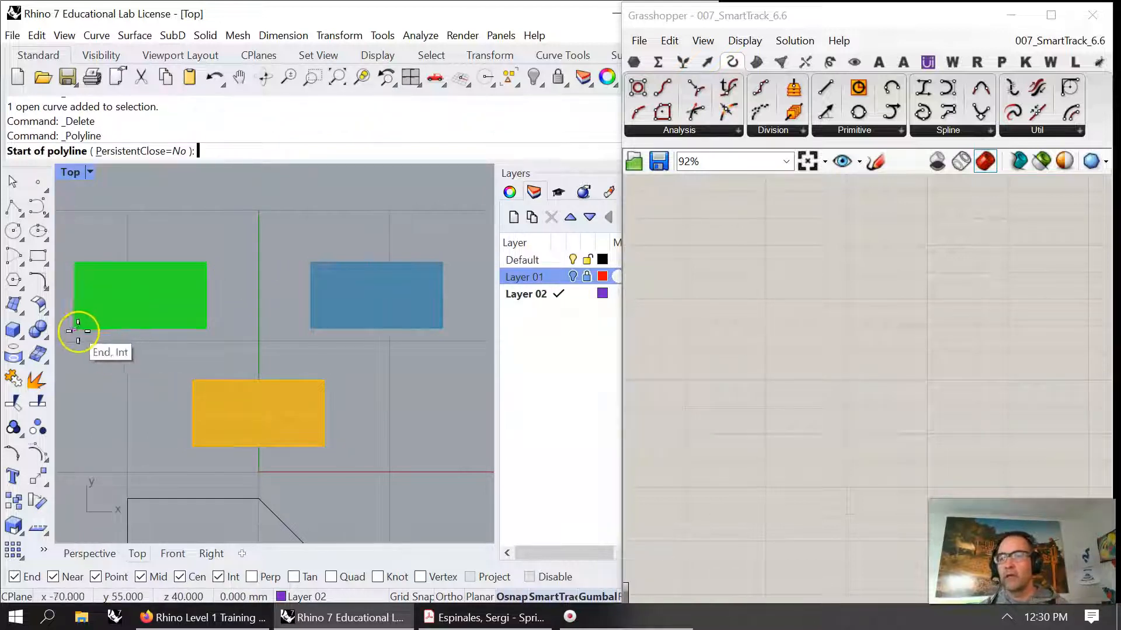
{"action": "left_click", "coordinate": [76, 329]}
{"action": "left_click", "coordinate": [183, 440]}
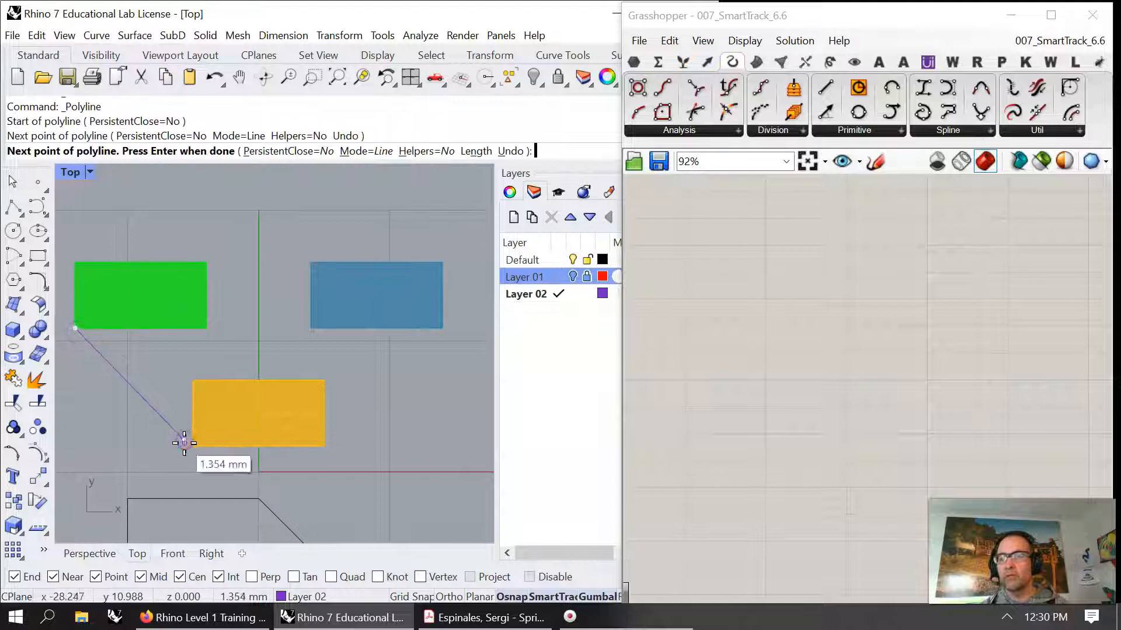
{"action": "key", "text": "Return"}
{"action": "left_click", "coordinate": [151, 412]}
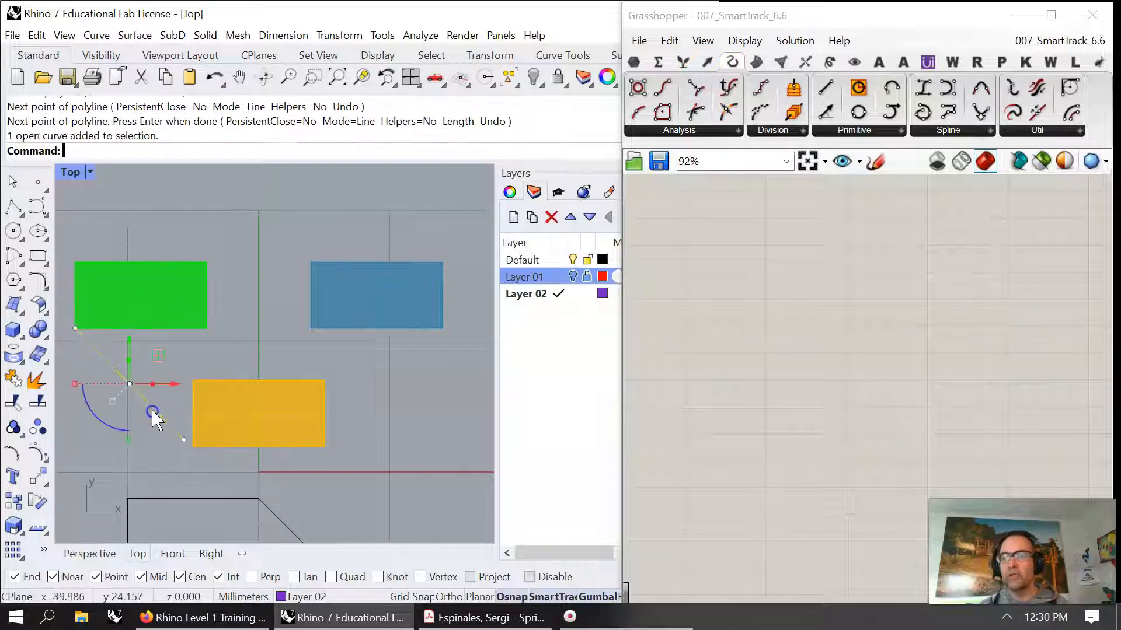
{"action": "key", "text": "Delete"}
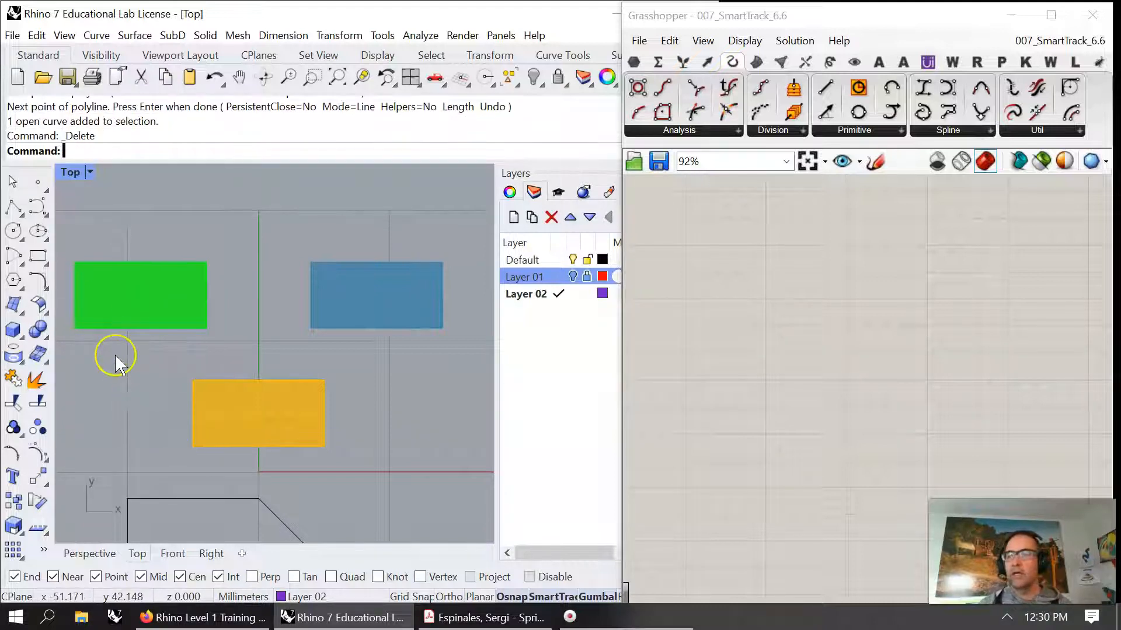
Step: Draw a closed polyline around the green, orange and blue rectangles in the Top view, starting at the green rectangle's lower-left corner
{"action": "key", "text": "Return"}
{"action": "left_click", "coordinate": [75, 329]}
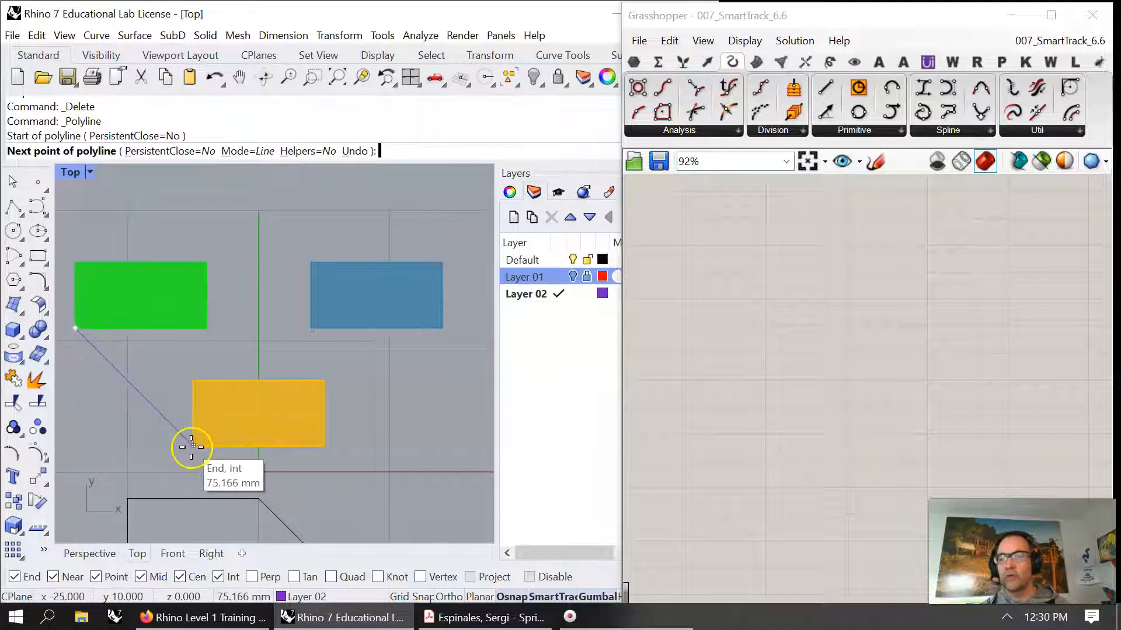
{"action": "left_click", "coordinate": [192, 446]}
{"action": "left_click", "coordinate": [324, 446]}
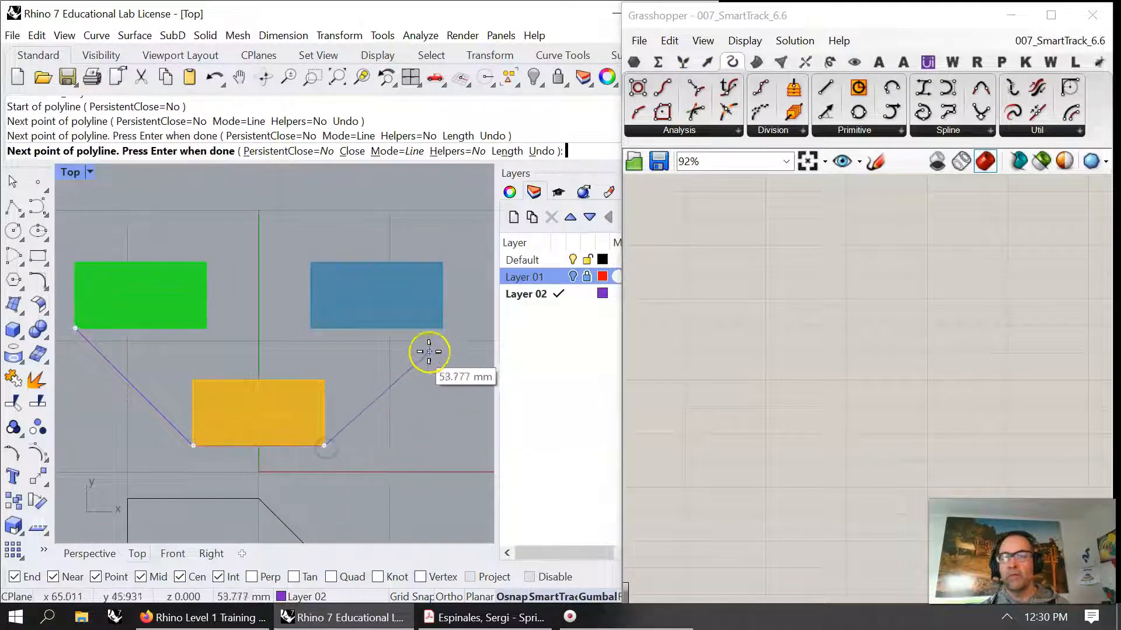
{"action": "left_click", "coordinate": [442, 329]}
{"action": "left_click", "coordinate": [444, 266]}
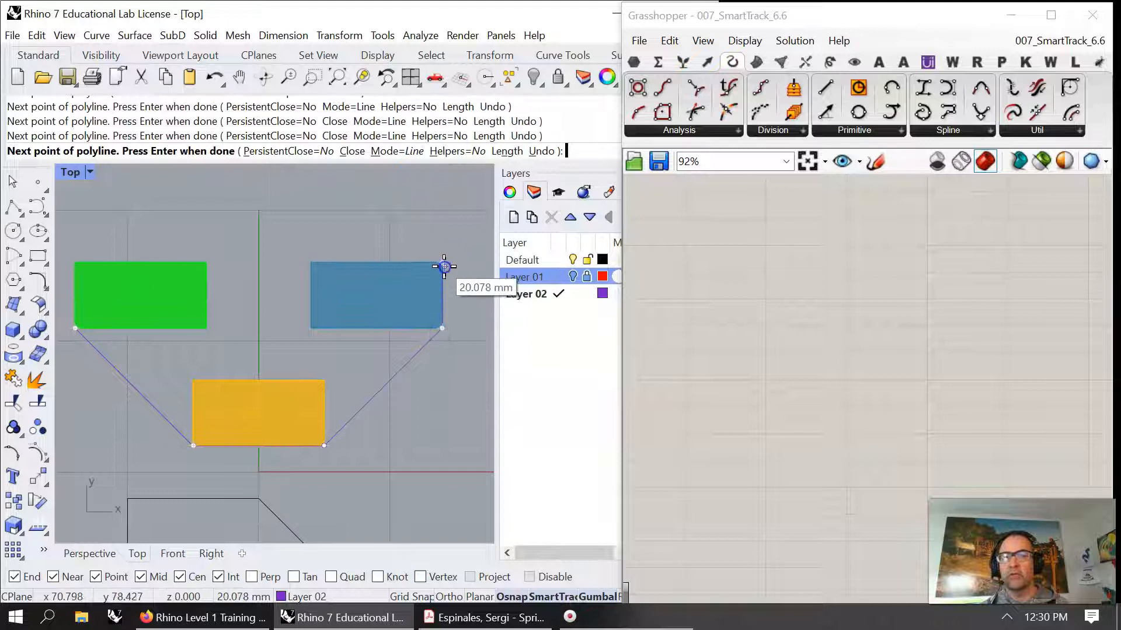
{"action": "left_click", "coordinate": [75, 263]}
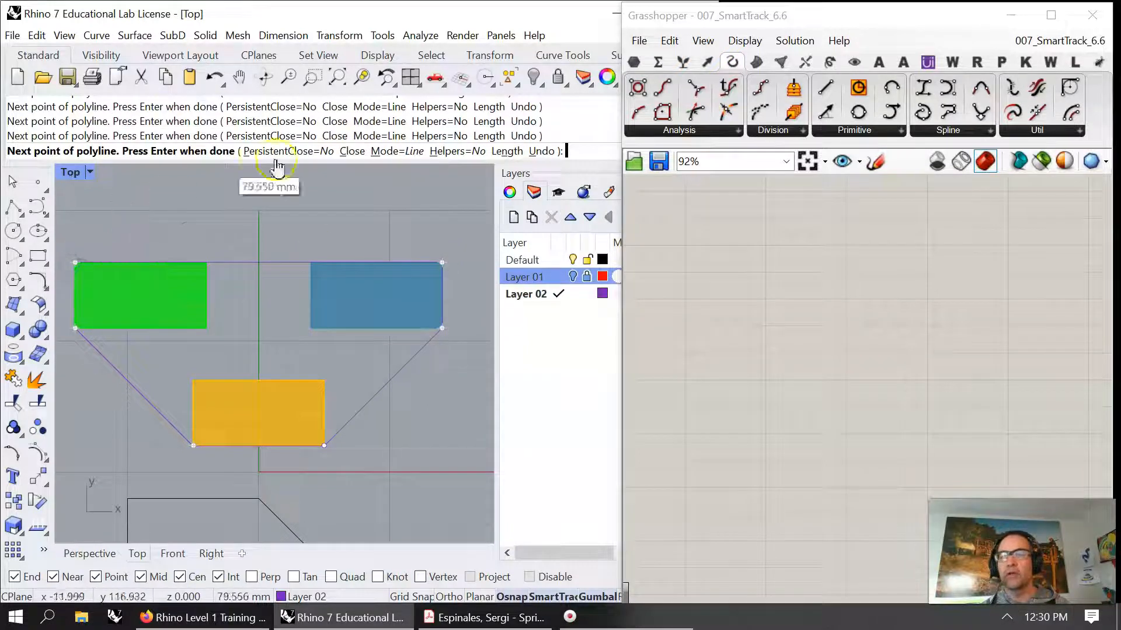
{"action": "left_click", "coordinate": [352, 150]}
Step: Restore the four-view layout and turn on the Project object snap
{"action": "double_click", "coordinate": [71, 172]}
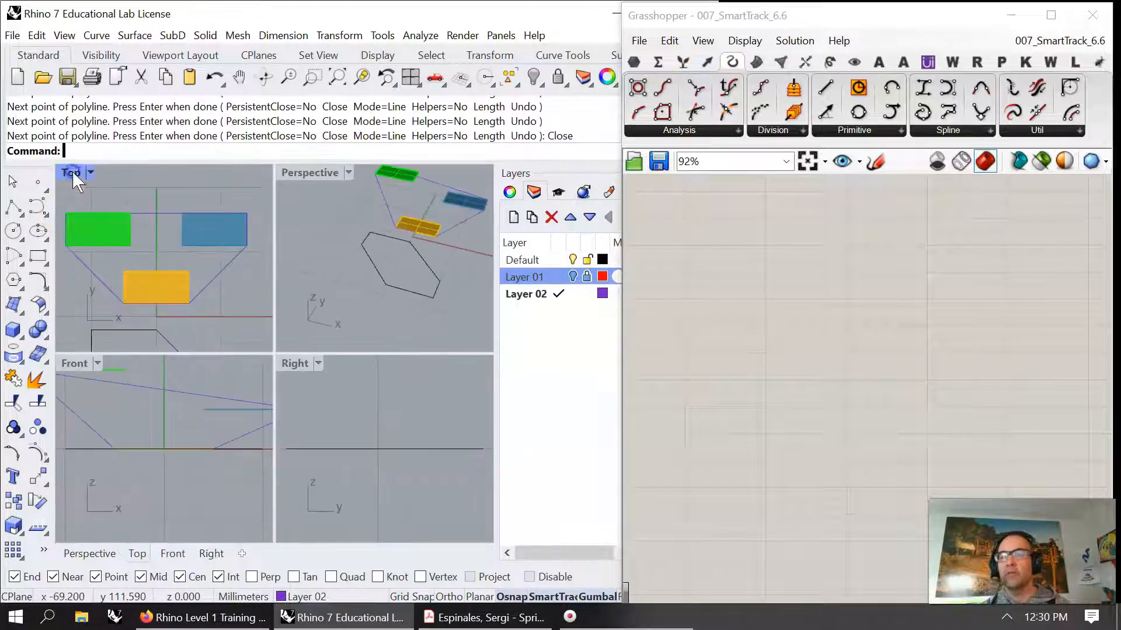
{"action": "mouse_move", "coordinate": [388, 251]}
{"action": "right_mouse_down"}
{"action": "mouse_move", "coordinate": [363, 232]}
{"action": "mouse_move", "coordinate": [363, 188]}
{"action": "mouse_move", "coordinate": [408, 250]}
{"action": "right_mouse_up"}
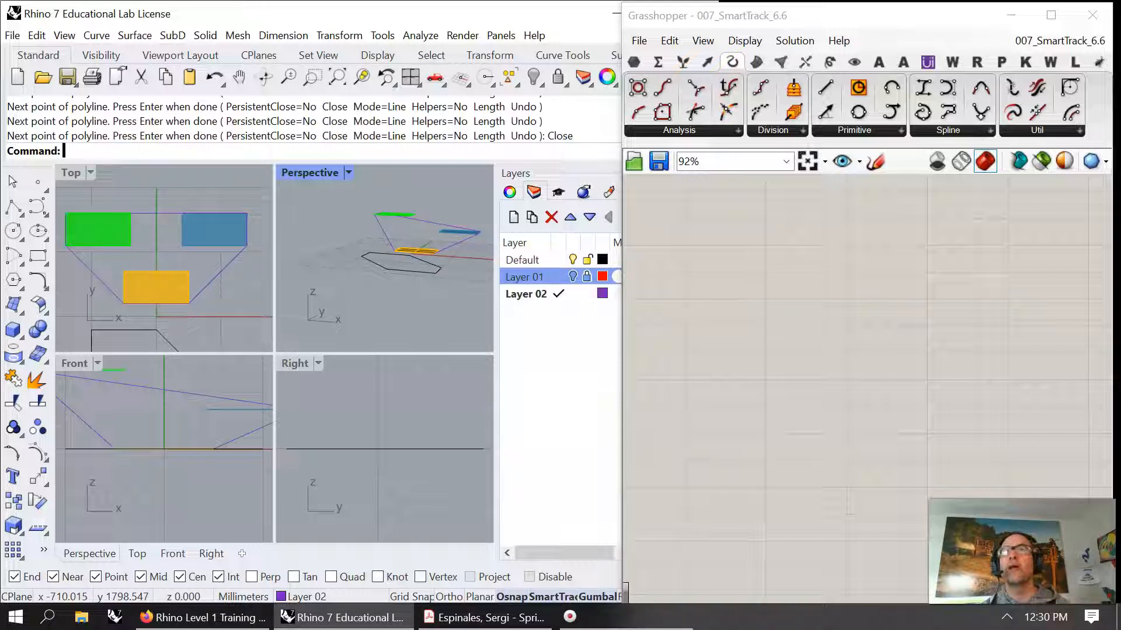
{"action": "left_click", "coordinate": [481, 596]}
{"action": "left_click", "coordinate": [468, 577]}
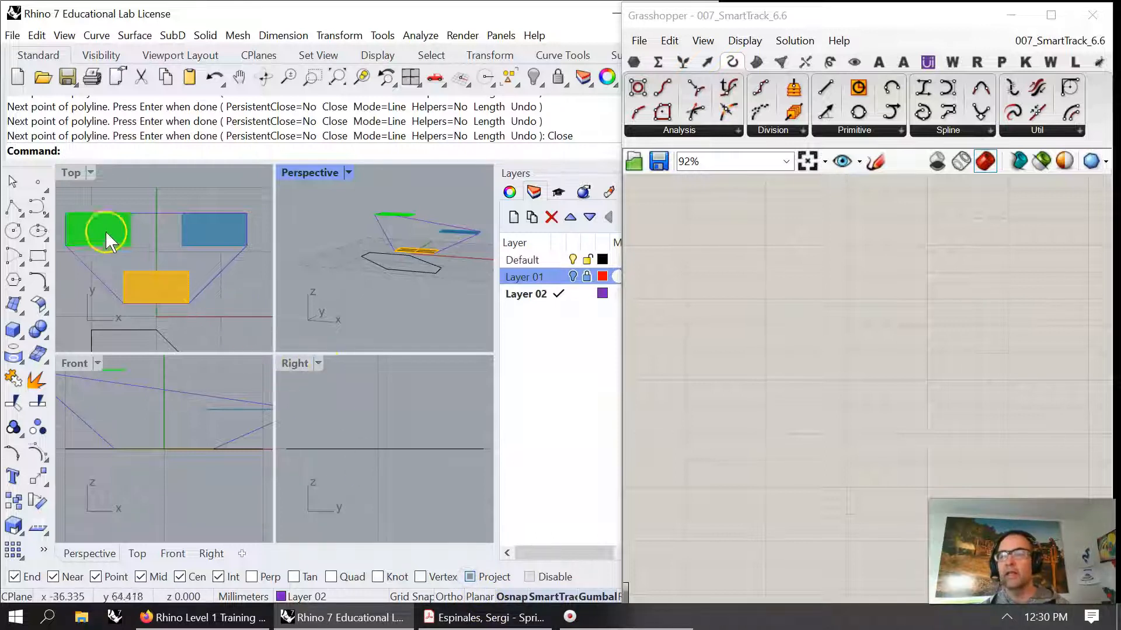
Step: Draw a closed projected polyline around the three rectangles in the Top view from the green rectangle's upper-left corner, and inspect it in Perspective
{"action": "left_click", "coordinate": [96, 35]}
{"action": "left_click", "coordinate": [122, 112]}
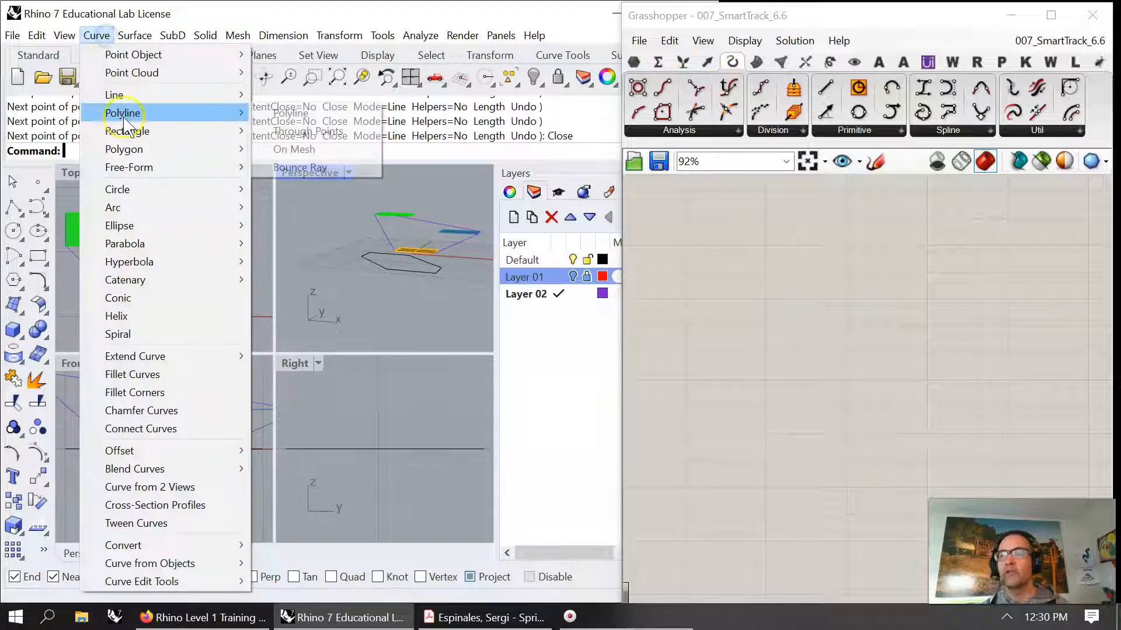
{"action": "left_click", "coordinate": [287, 113]}
{"action": "left_click", "coordinate": [67, 214]}
{"action": "left_click", "coordinate": [67, 245]}
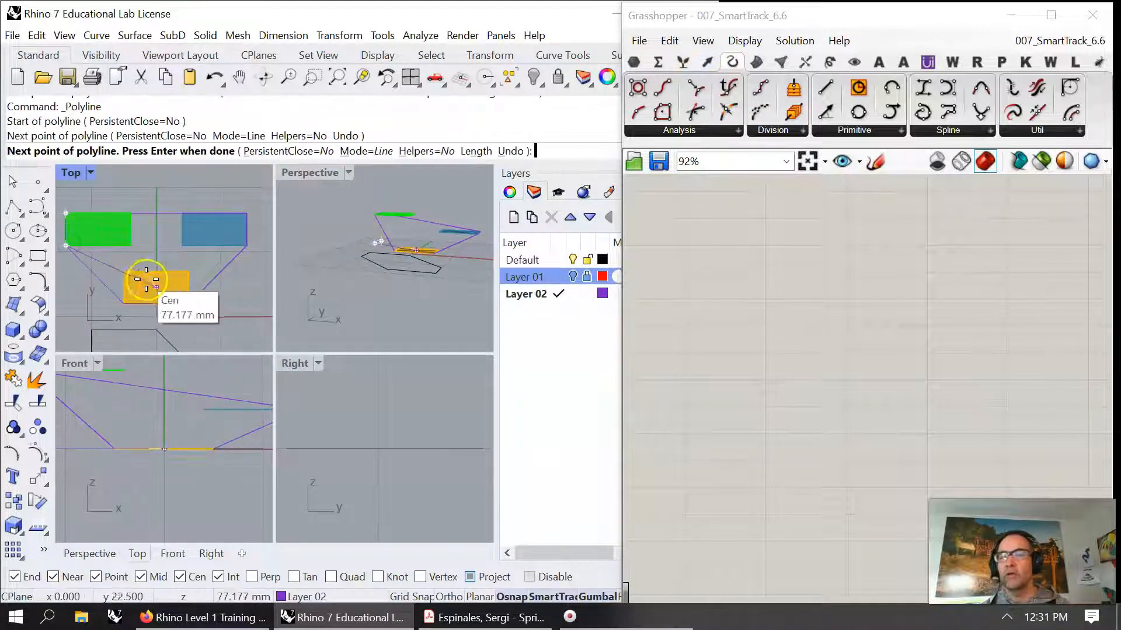
{"action": "left_click", "coordinate": [124, 304]}
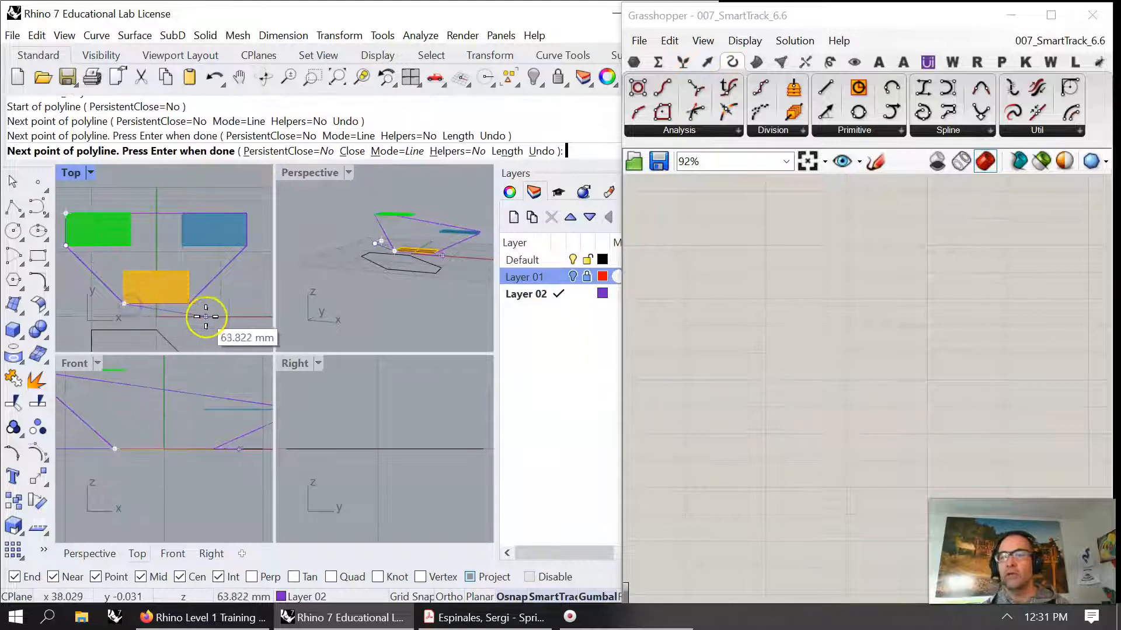
{"action": "left_click", "coordinate": [188, 304]}
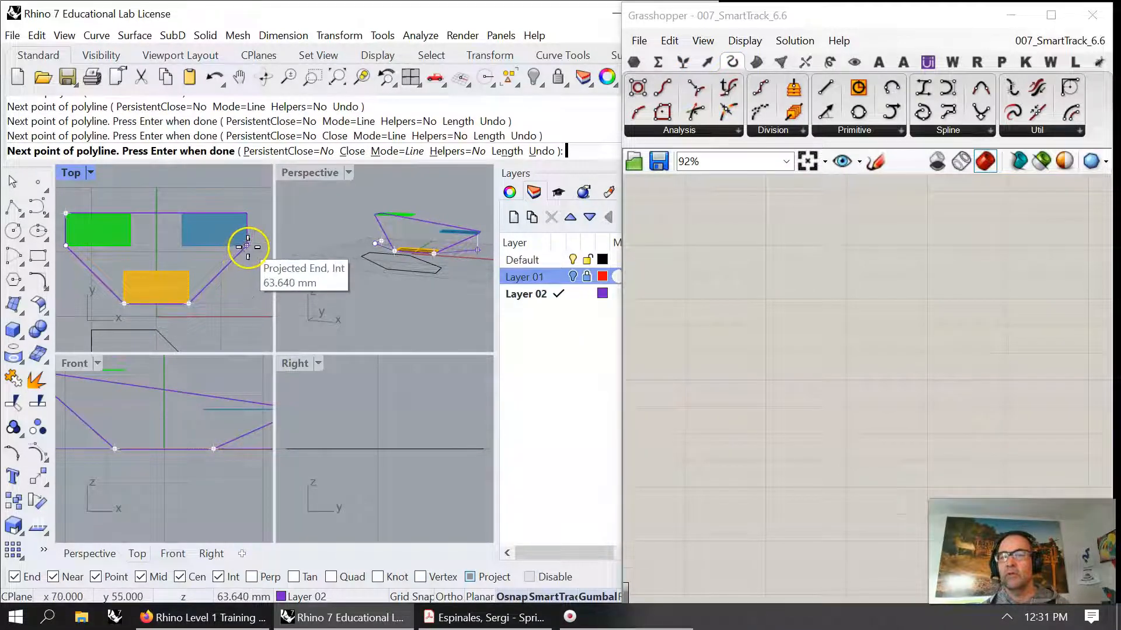
{"action": "left_click", "coordinate": [248, 247]}
{"action": "left_click", "coordinate": [248, 213]}
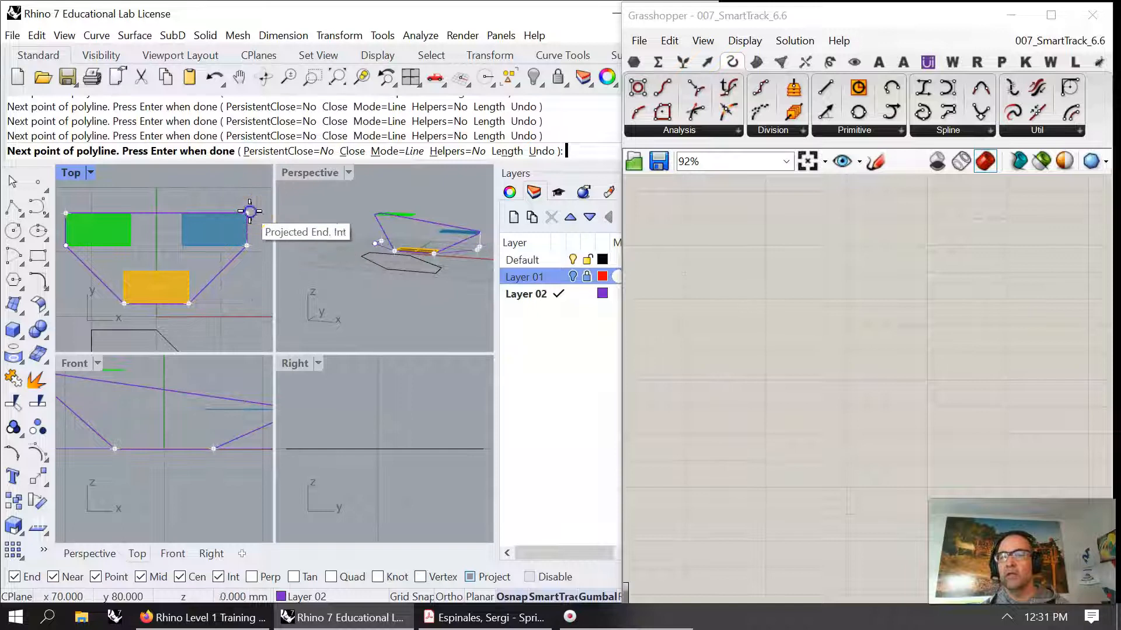
{"action": "left_click", "coordinate": [66, 213]}
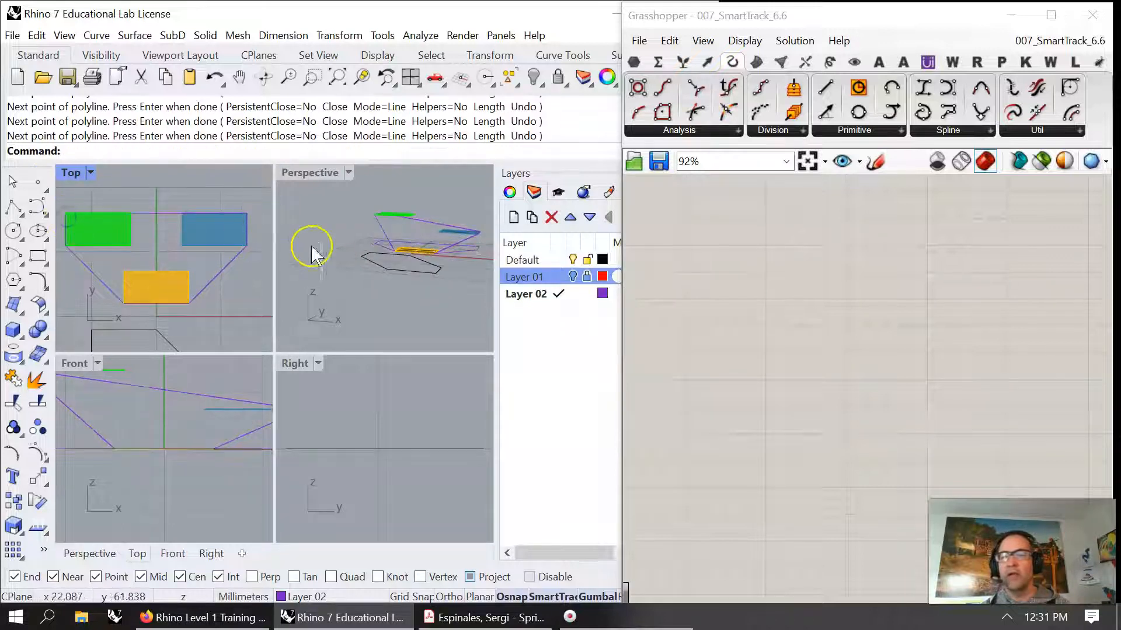
{"action": "left_click", "coordinate": [436, 246]}
{"action": "scroll", "coordinate": [436, 246], "scroll_direction": "up", "scroll_amount": 2}
{"action": "right_click_drag", "start_coordinate": [461, 224], "coordinate": [425, 233]}
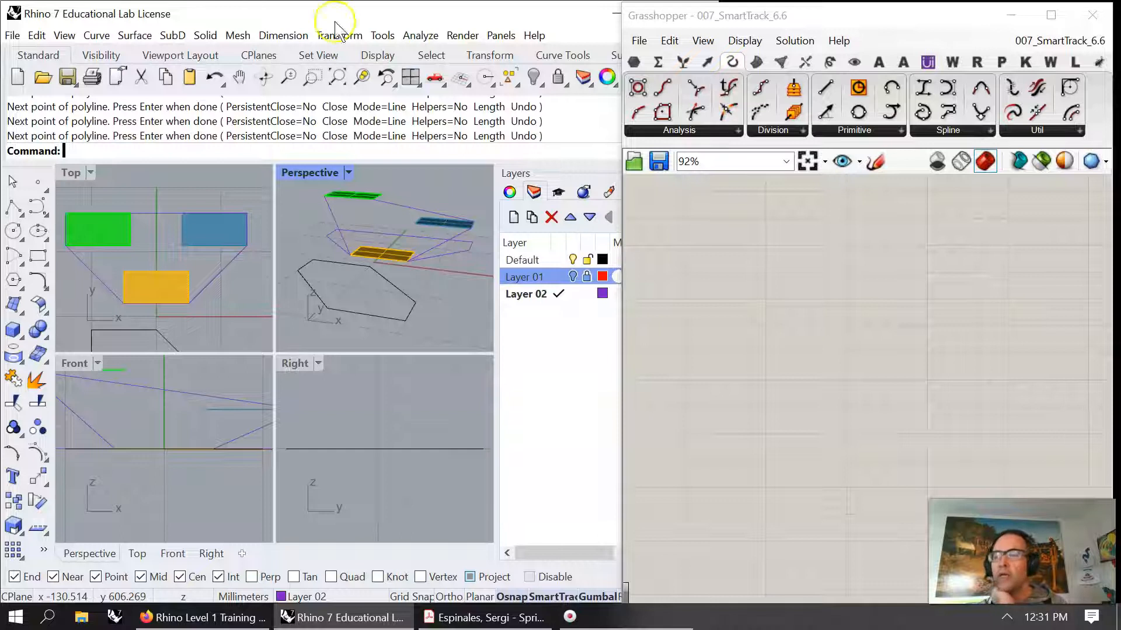
Step: Draw an open zigzag polyline in the enlarged Top view, from the green rectangle's lower-left corner over the orange rectangle, with four more bends
{"action": "double_click", "coordinate": [72, 172]}
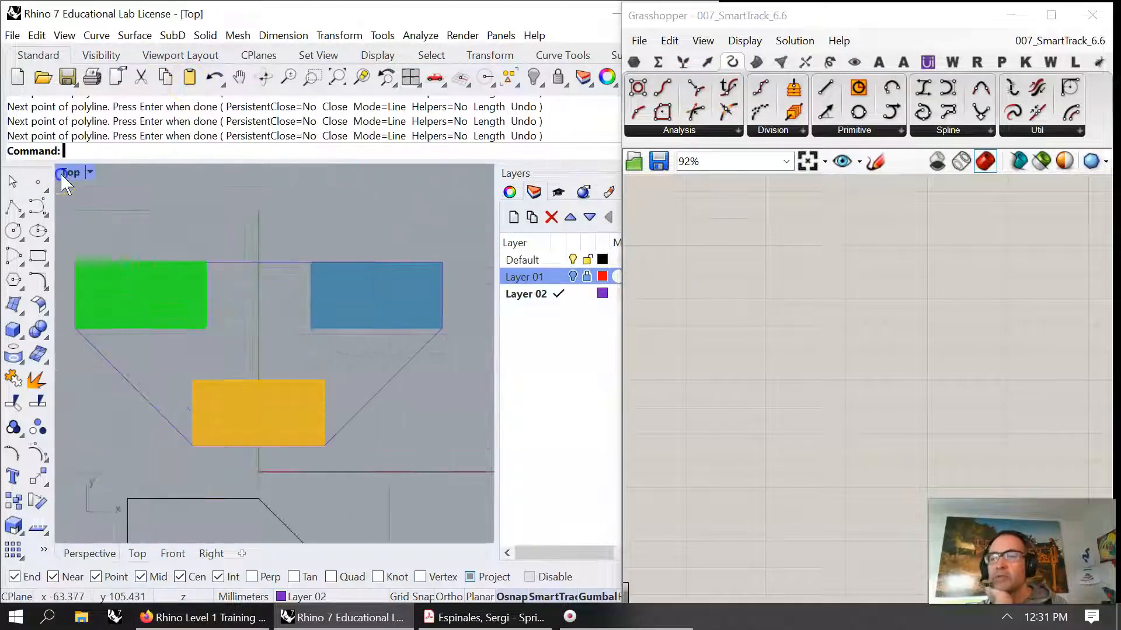
{"action": "right_click_drag", "start_coordinate": [246, 342], "coordinate": [305, 318]}
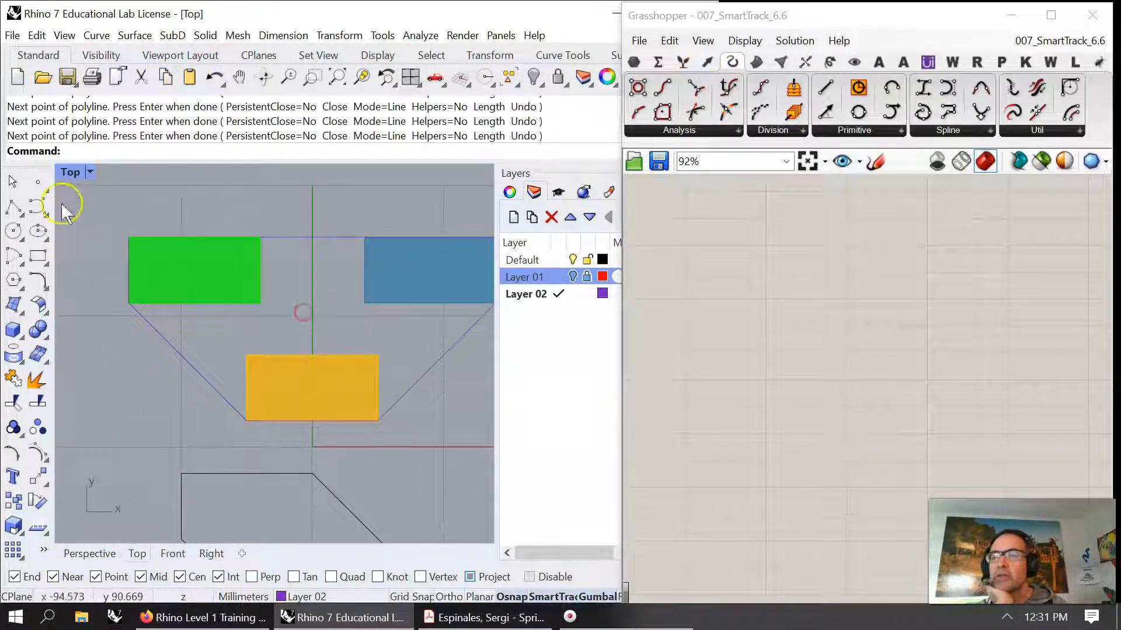
{"action": "left_click", "coordinate": [96, 35]}
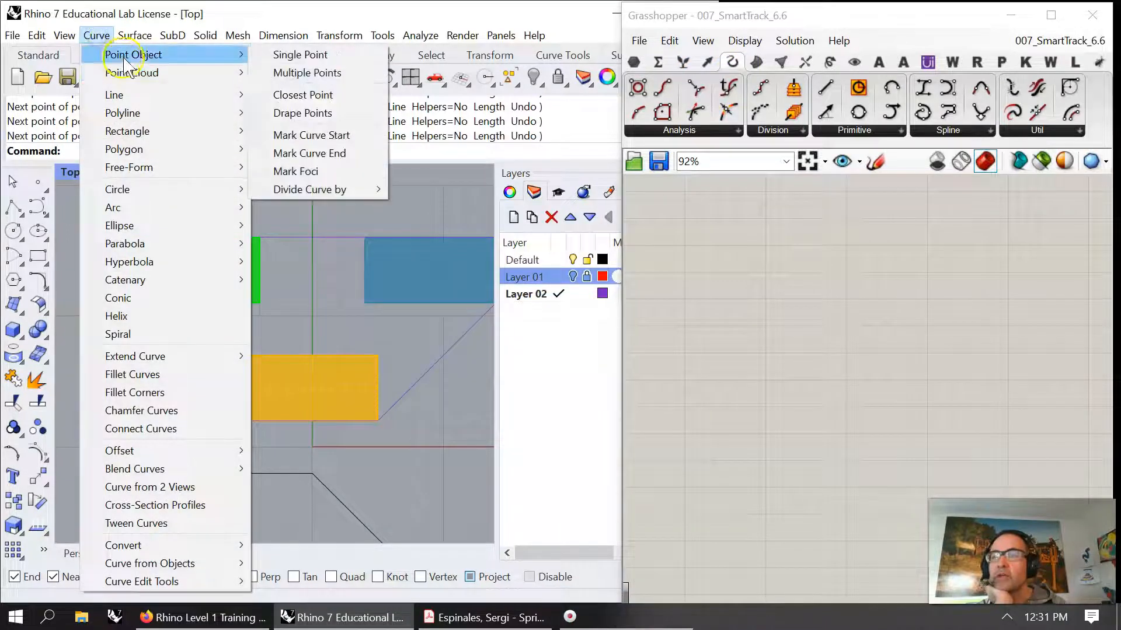
{"action": "mouse_move", "coordinate": [133, 117]}
{"action": "left_click", "coordinate": [286, 112]}
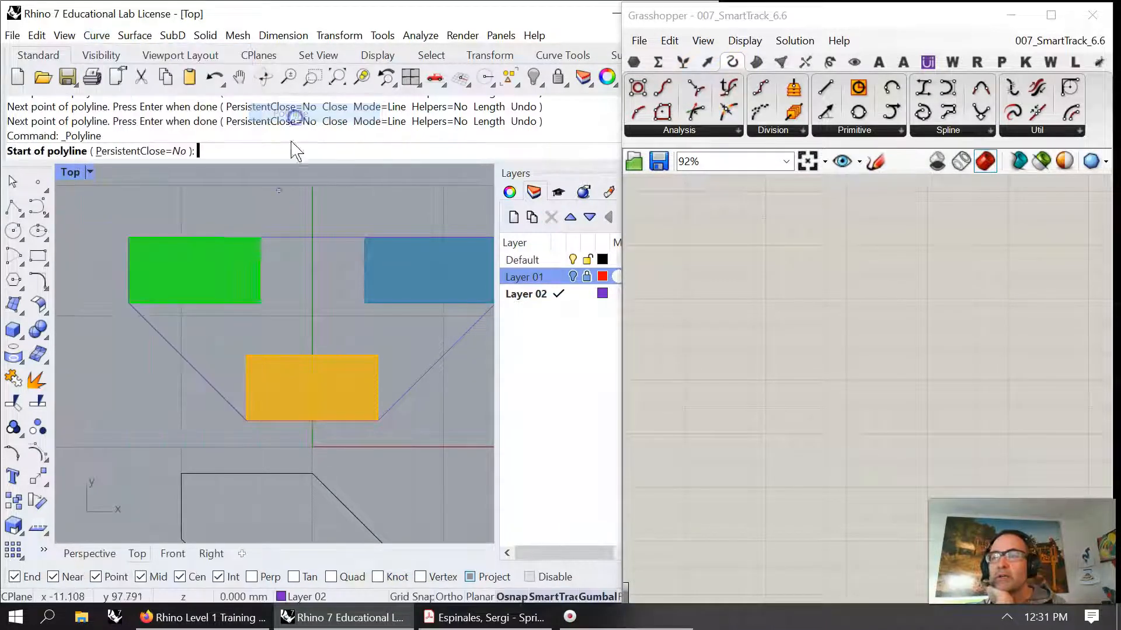
{"action": "left_click", "coordinate": [133, 308]}
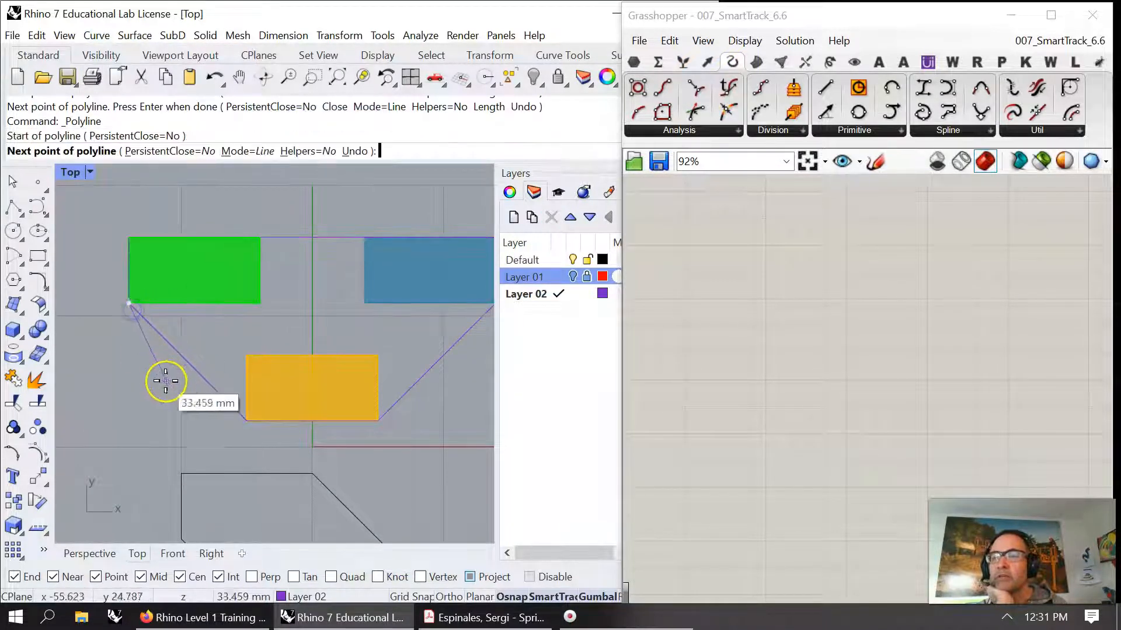
{"action": "left_click", "coordinate": [167, 383]}
{"action": "left_click", "coordinate": [225, 335]}
{"action": "left_click", "coordinate": [323, 310]}
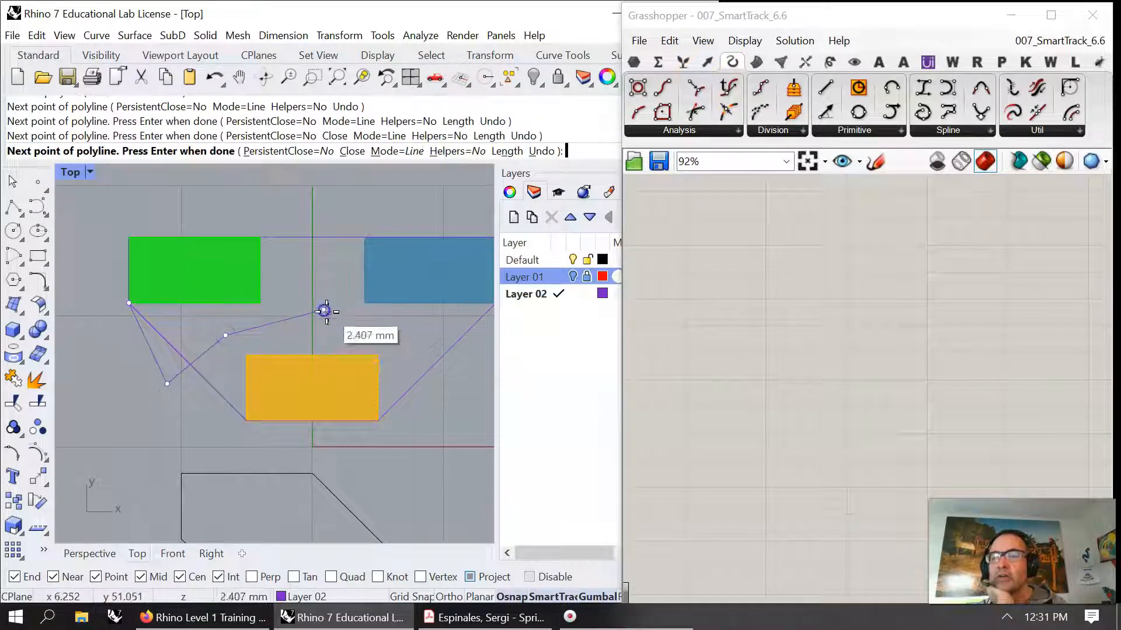
{"action": "left_click", "coordinate": [409, 341]}
{"action": "left_click", "coordinate": [443, 404]}
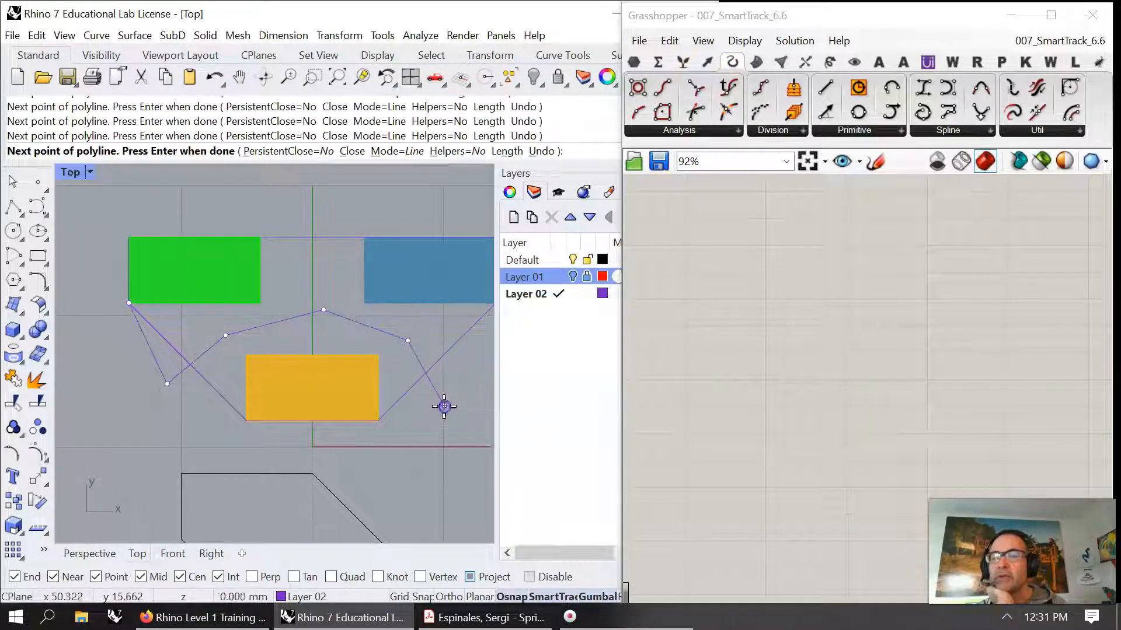
{"action": "key", "text": "Return"}
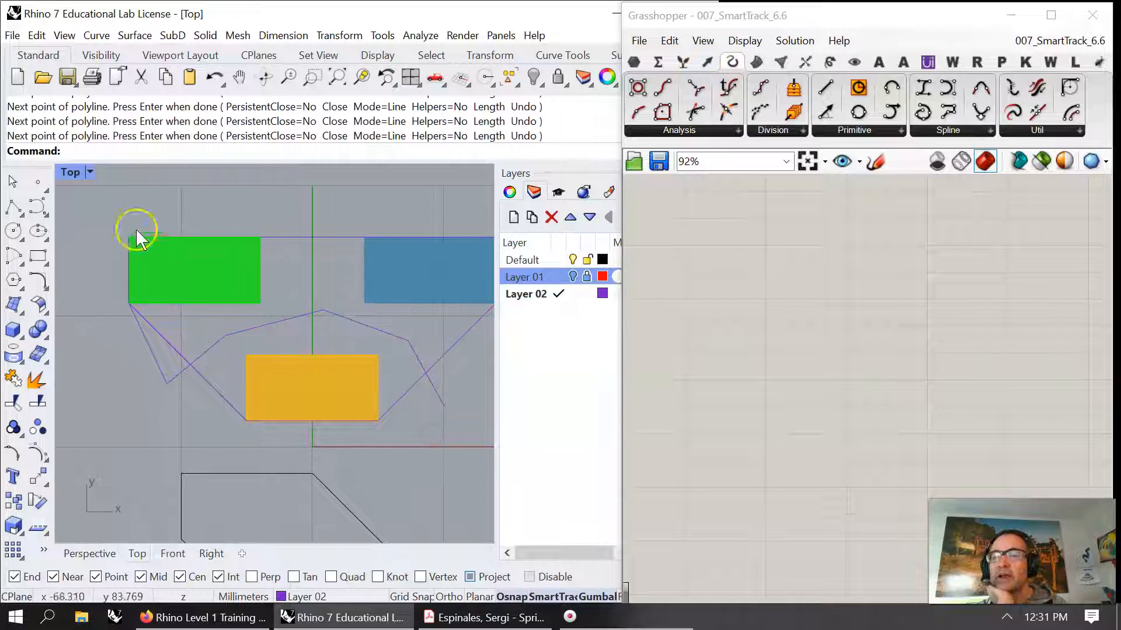
Step: Turn off the Project object snap and delete the open zigzag polyline in the four-view layout
{"action": "double_click", "coordinate": [71, 172]}
{"action": "right_click_drag", "start_coordinate": [368, 310], "coordinate": [388, 288]}
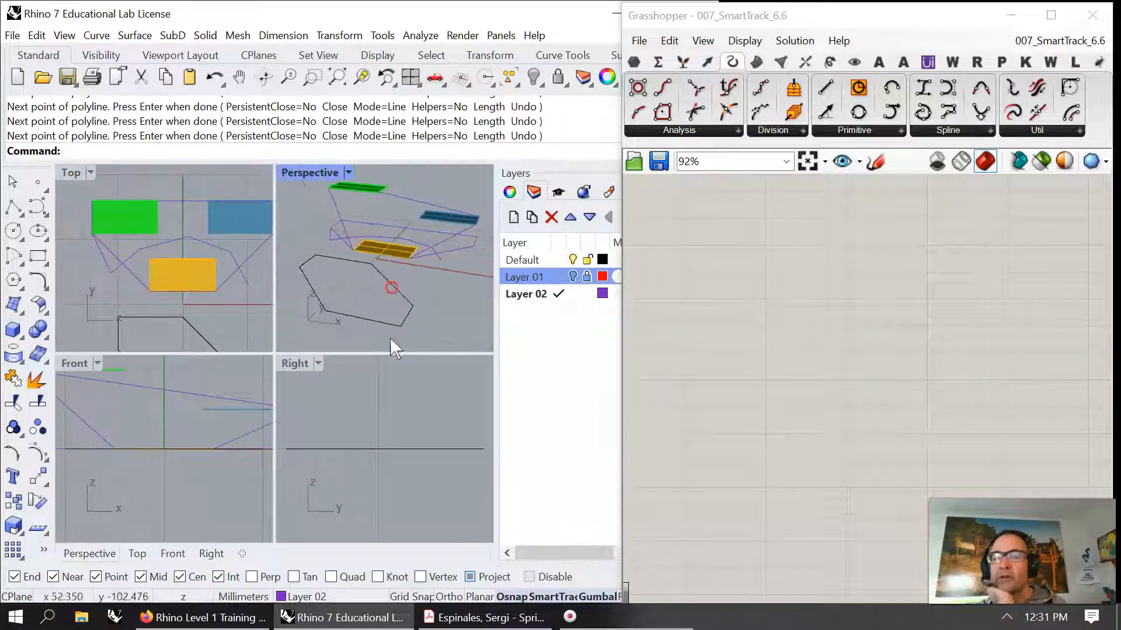
{"action": "left_click", "coordinate": [470, 578]}
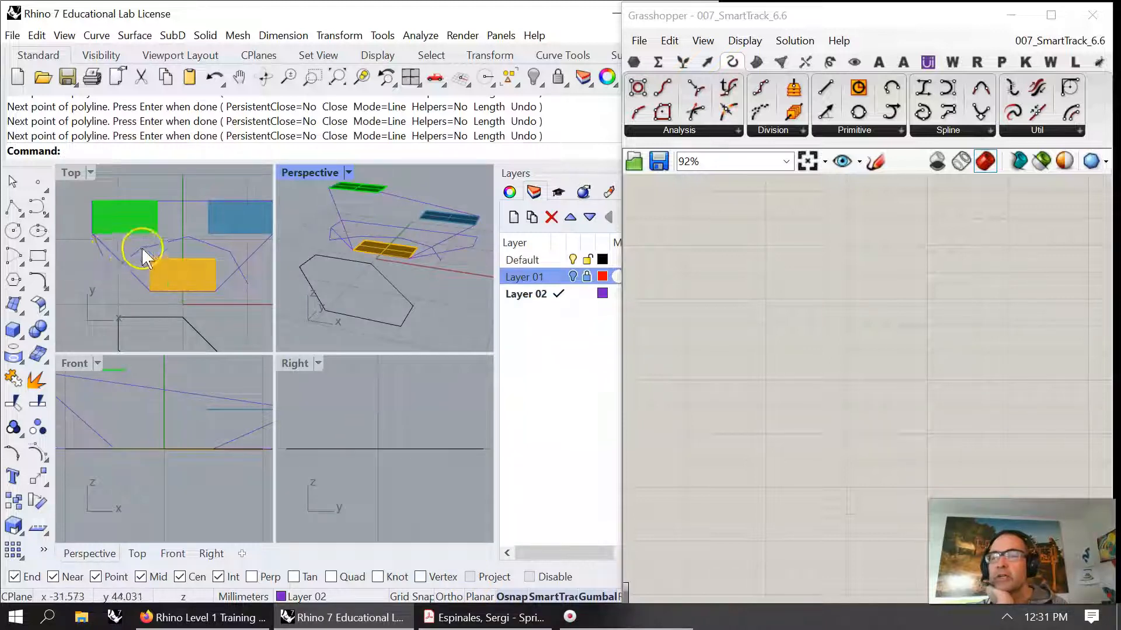
{"action": "left_click", "coordinate": [157, 243]}
{"action": "key", "text": "Delete"}
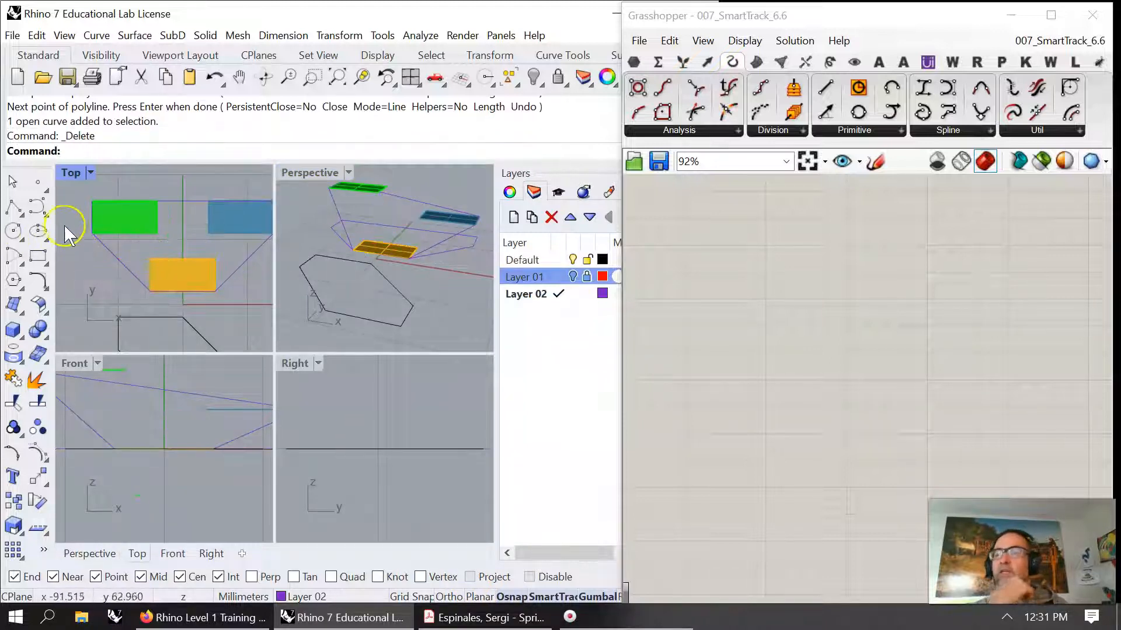
Step: Draw an unprojected open polyline in the Top view from the green rectangle's lower-left corner over the orange rectangle, and inspect it in Perspective
{"action": "left_click", "coordinate": [97, 36]}
{"action": "mouse_move", "coordinate": [125, 113]}
{"action": "left_click", "coordinate": [284, 115]}
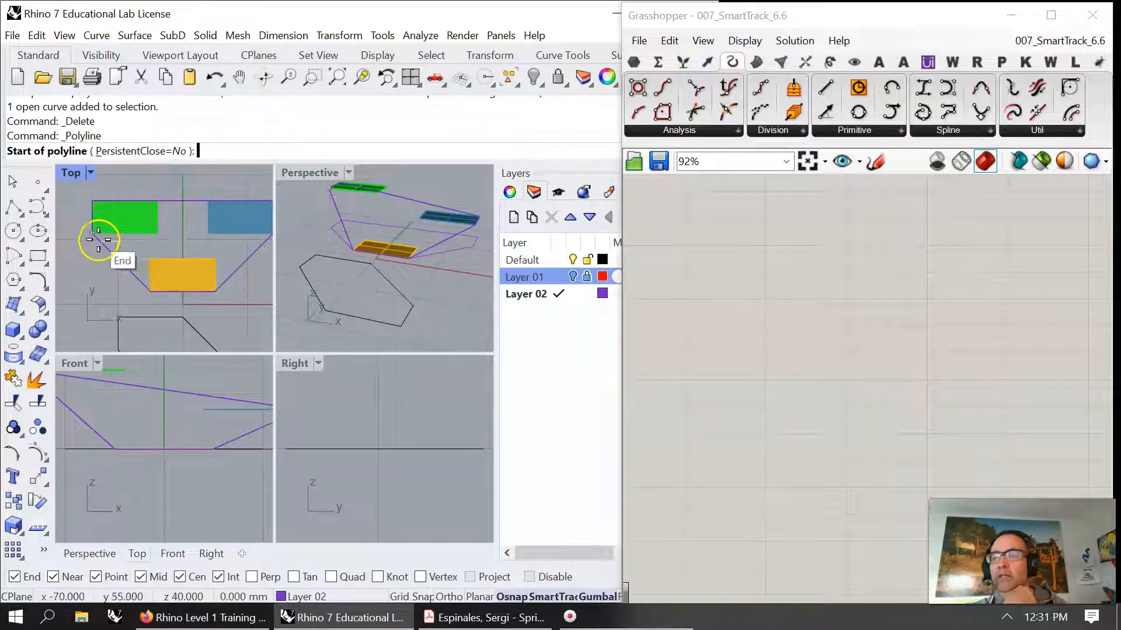
{"action": "left_click", "coordinate": [93, 234]}
{"action": "left_click", "coordinate": [113, 286]}
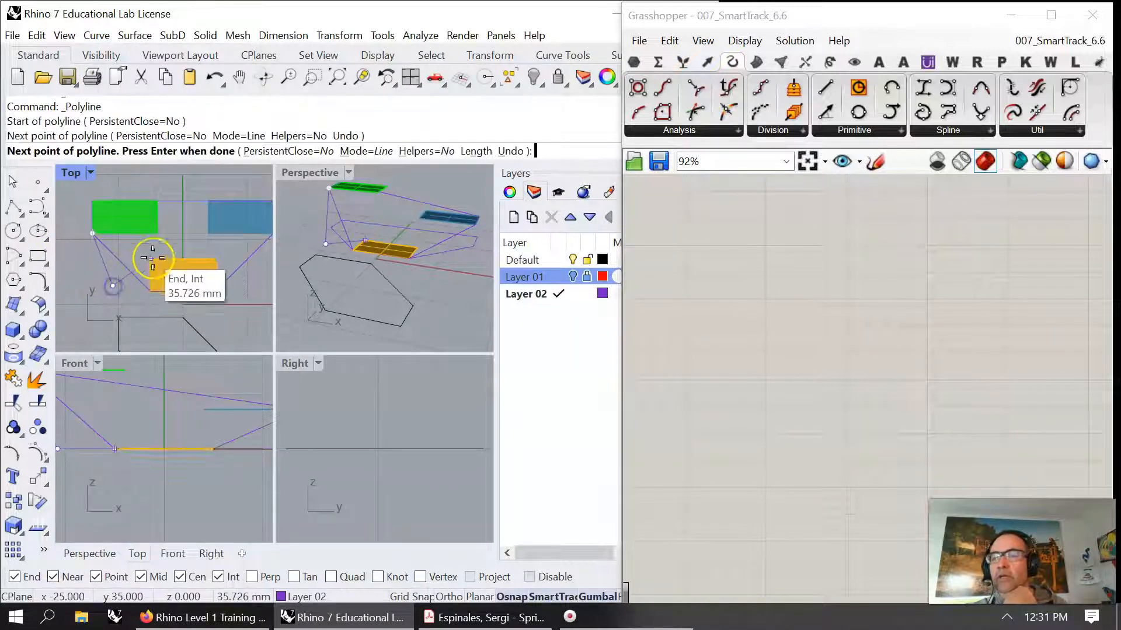
{"action": "left_click", "coordinate": [137, 251]}
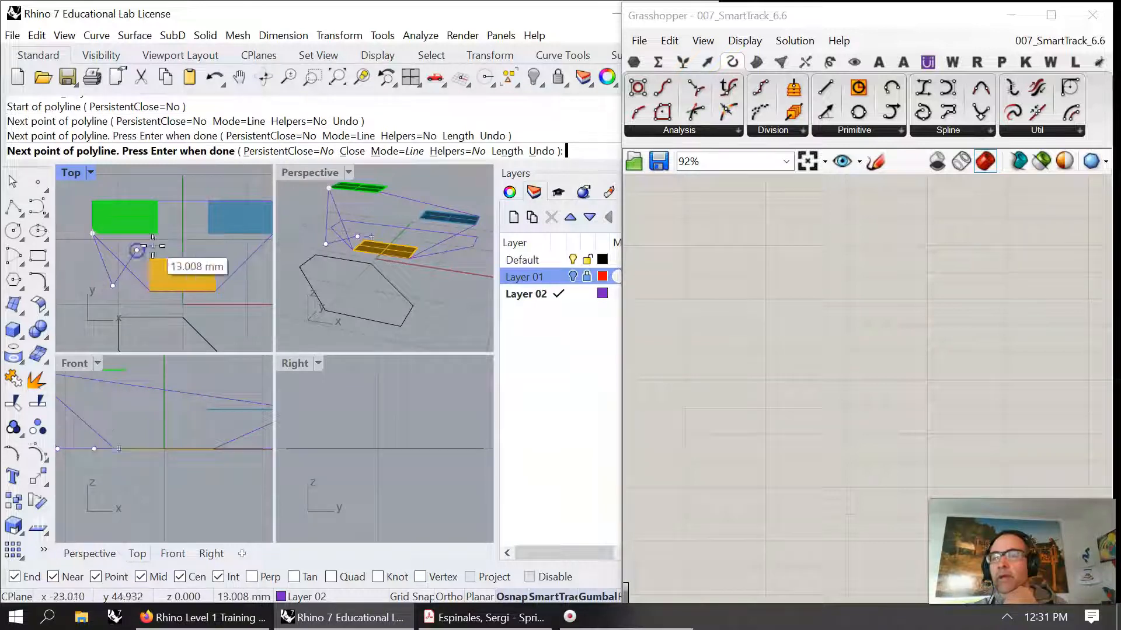
{"action": "left_click", "coordinate": [183, 233]}
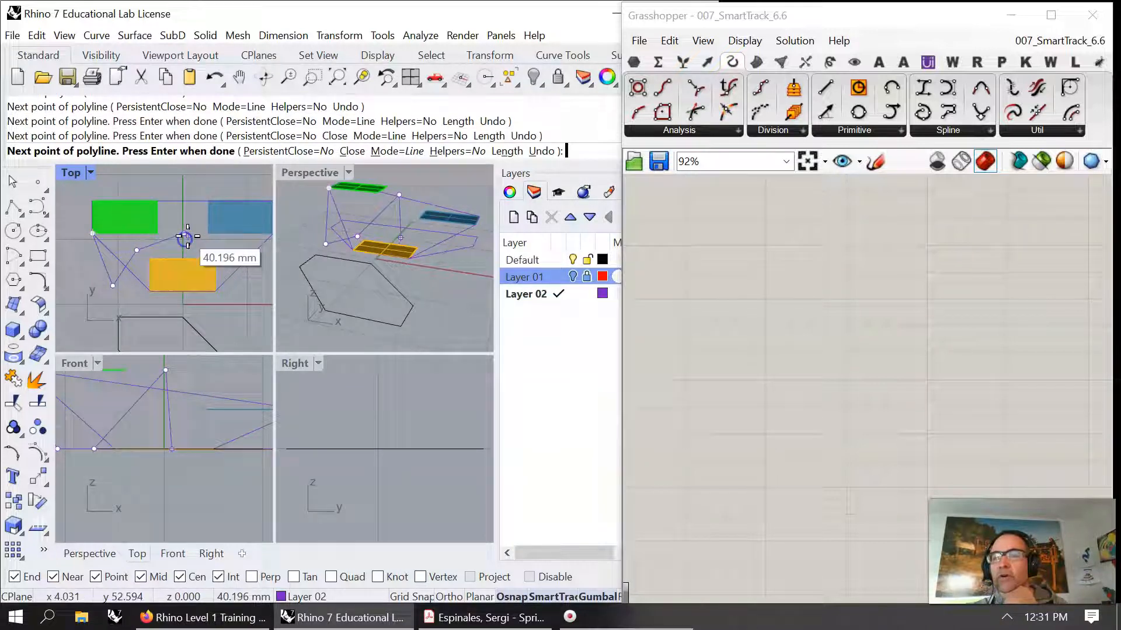
{"action": "left_click", "coordinate": [215, 259]}
{"action": "left_click", "coordinate": [255, 289]}
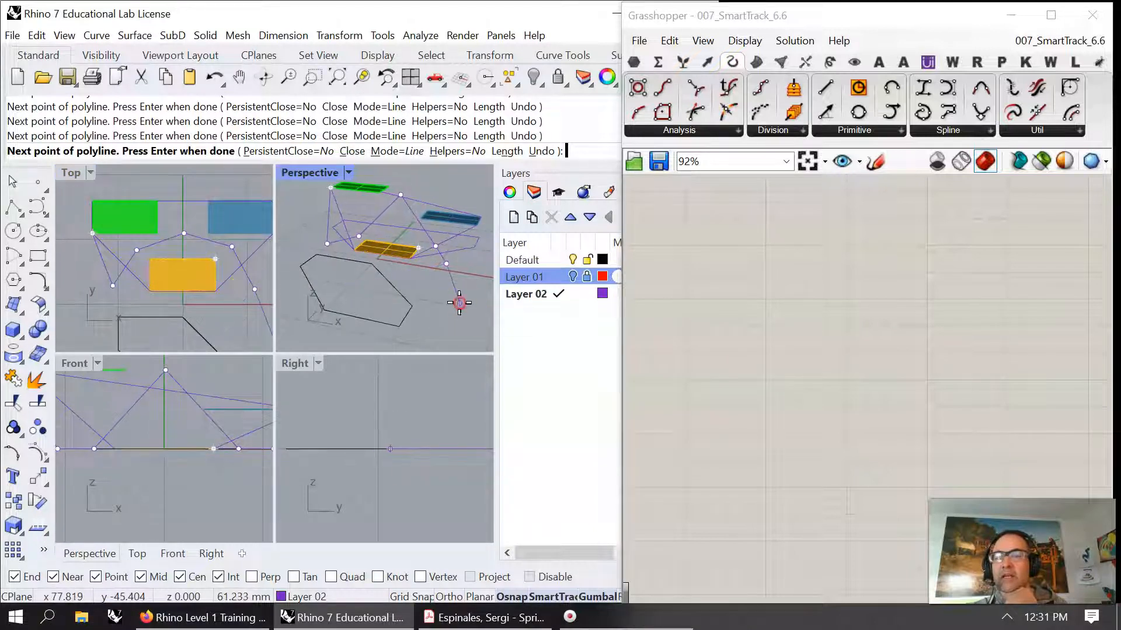
{"action": "right_click", "coordinate": [459, 303]}
{"action": "mouse_move", "coordinate": [459, 302]}
{"action": "right_mouse_down"}
{"action": "mouse_move", "coordinate": [413, 295]}
{"action": "mouse_move", "coordinate": [368, 253]}
{"action": "mouse_move", "coordinate": [387, 307]}
{"action": "mouse_move", "coordinate": [436, 298]}
{"action": "mouse_move", "coordinate": [453, 251]}
{"action": "mouse_move", "coordinate": [468, 303]}
{"action": "mouse_move", "coordinate": [438, 273]}
{"action": "mouse_move", "coordinate": [443, 297]}
{"action": "right_mouse_up"}
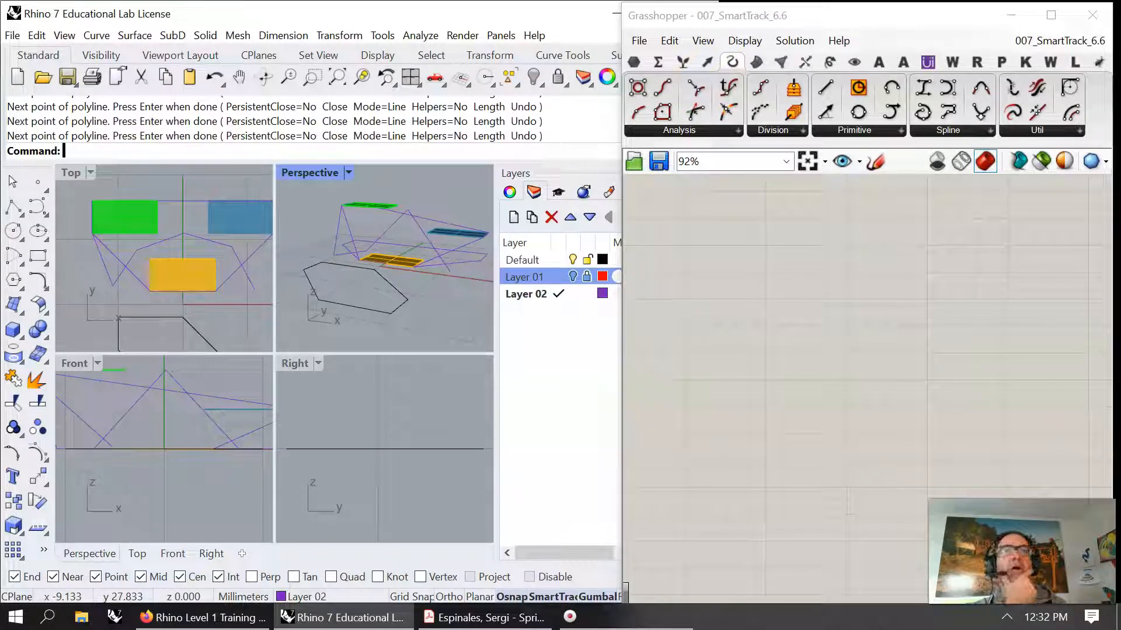
{"action": "key", "text": "alt+Tab"}
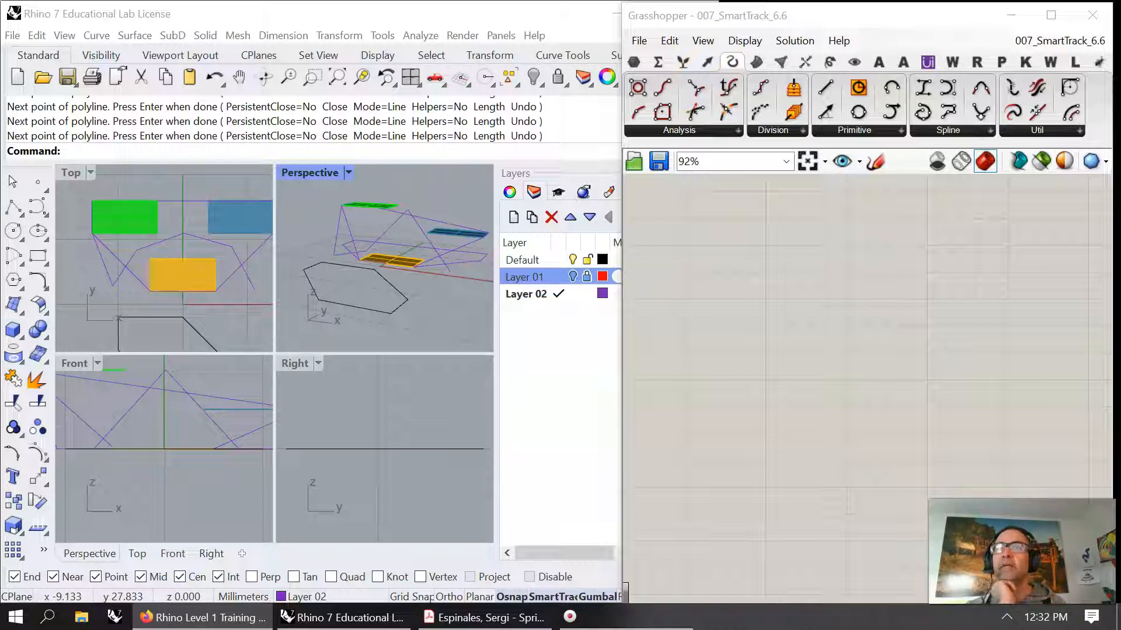
{"action": "left_click", "coordinate": [569, 357]}
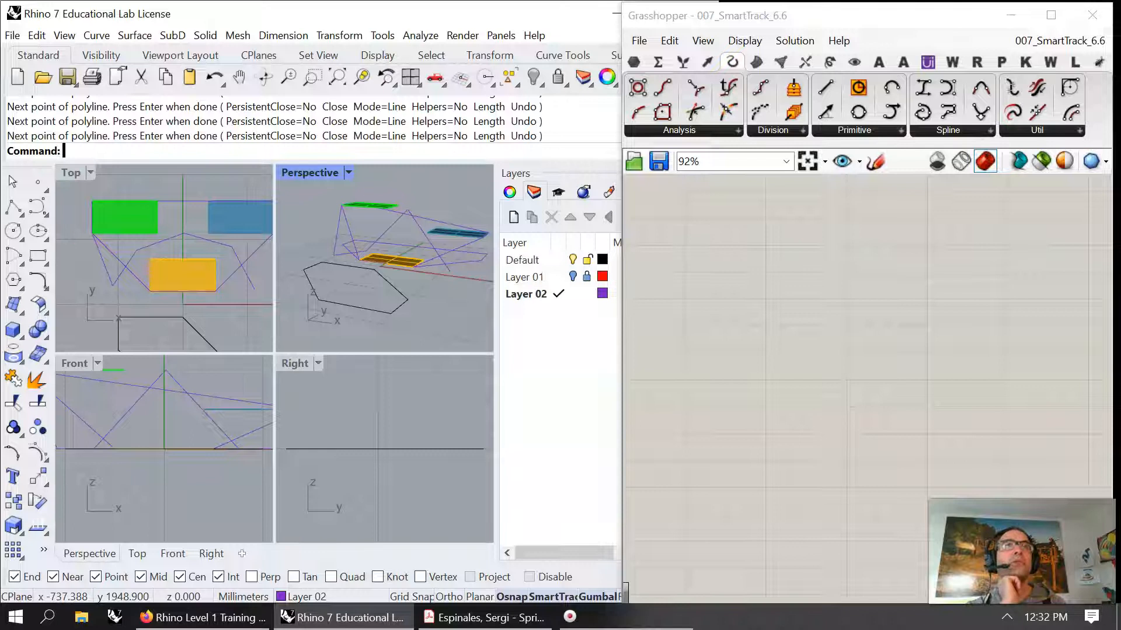
{"action": "left_click", "coordinate": [449, 597]}
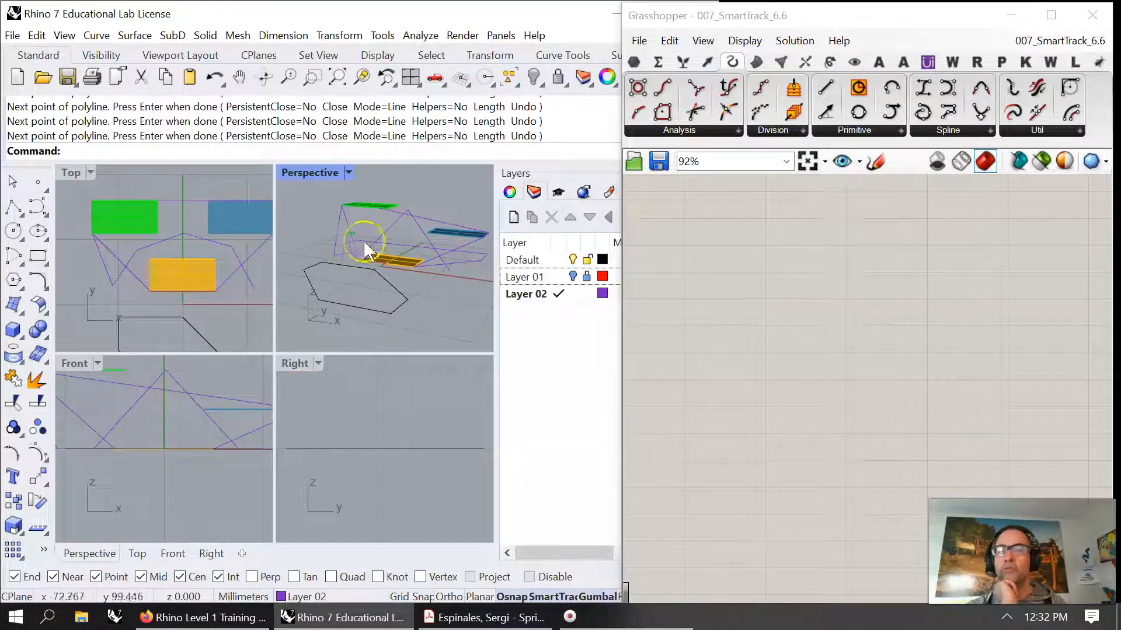
Step: Clear the drawn geometry by selecting every curve in the model and deleting it, leaving only the three coloured rectangles
{"action": "left_click_drag", "start_coordinate": [453, 335], "coordinate": [405, 302]}
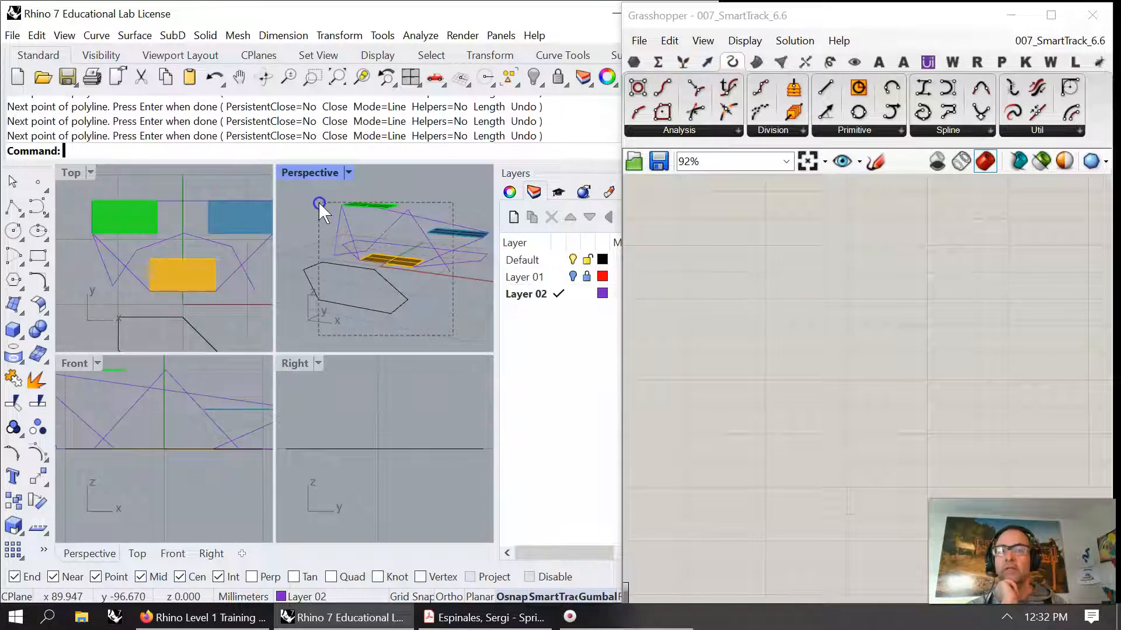
{"action": "left_click_drag", "start_coordinate": [318, 202], "coordinate": [318, 202]}
{"action": "left_click", "coordinate": [407, 295]}
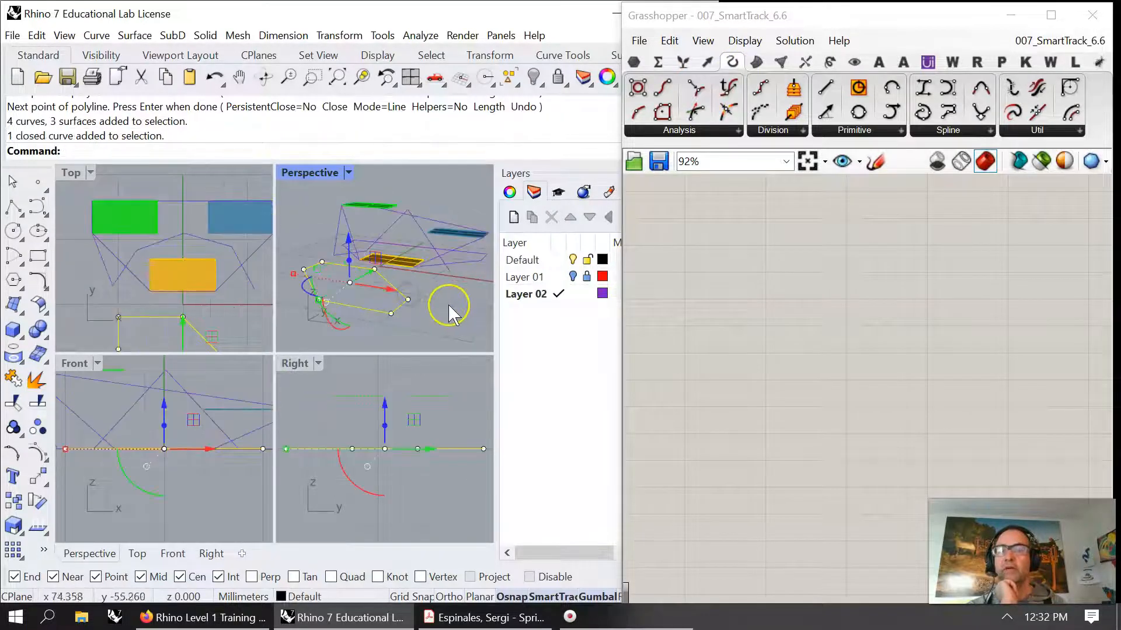
{"action": "left_click", "coordinate": [96, 35]}
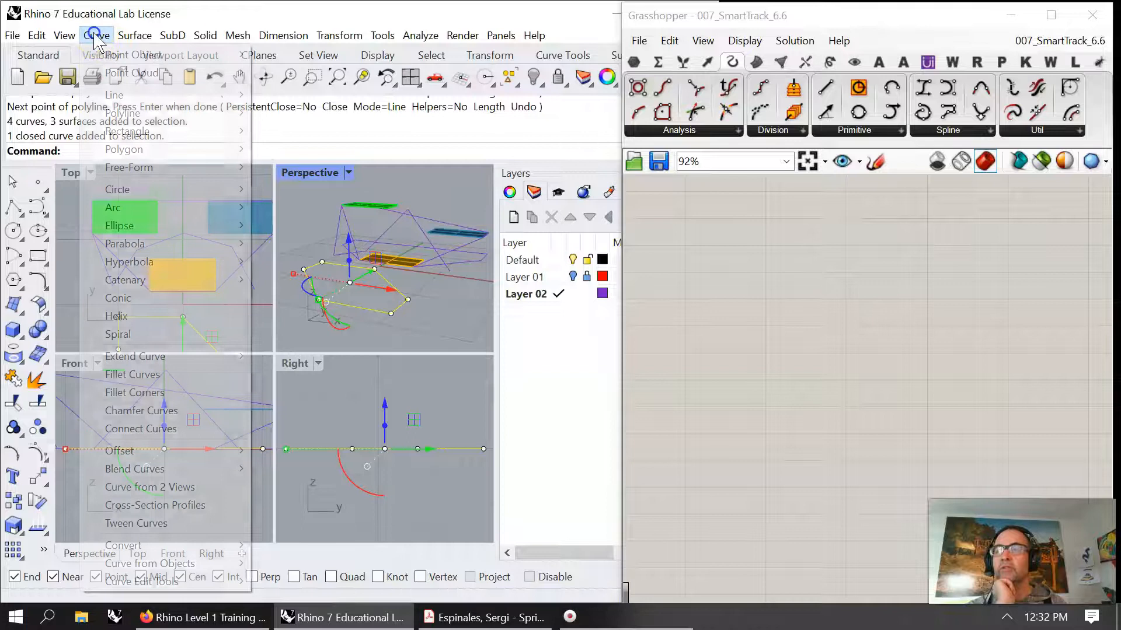
{"action": "left_click", "coordinate": [95, 35]}
{"action": "left_click", "coordinate": [37, 35]}
{"action": "left_click", "coordinate": [35, 36]}
{"action": "left_click", "coordinate": [35, 36]}
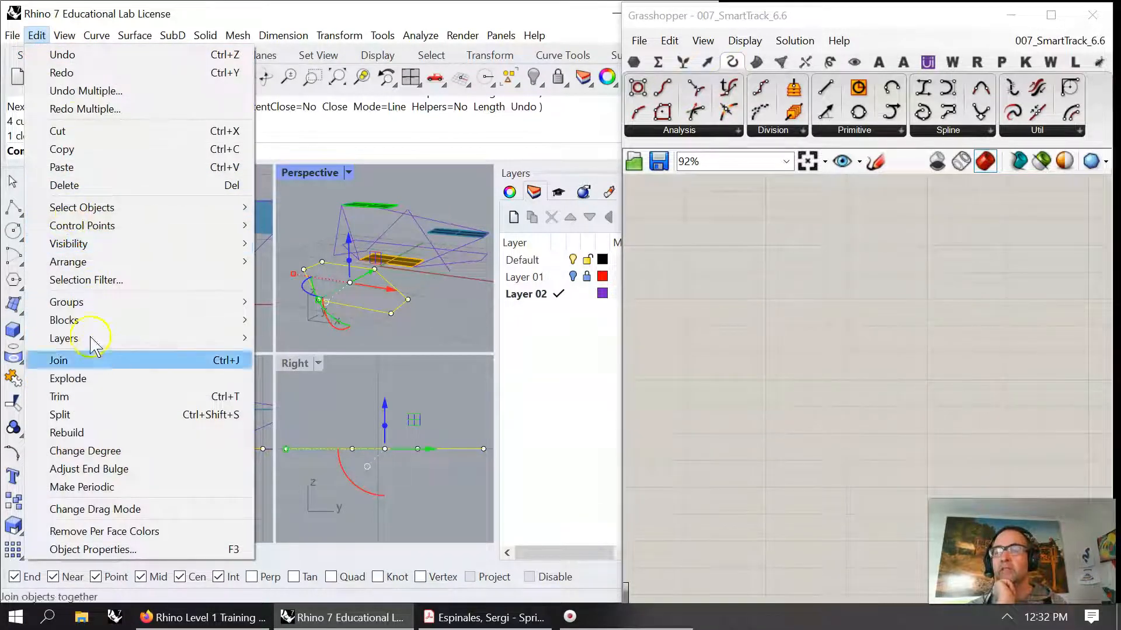
{"action": "left_click", "coordinate": [94, 207]}
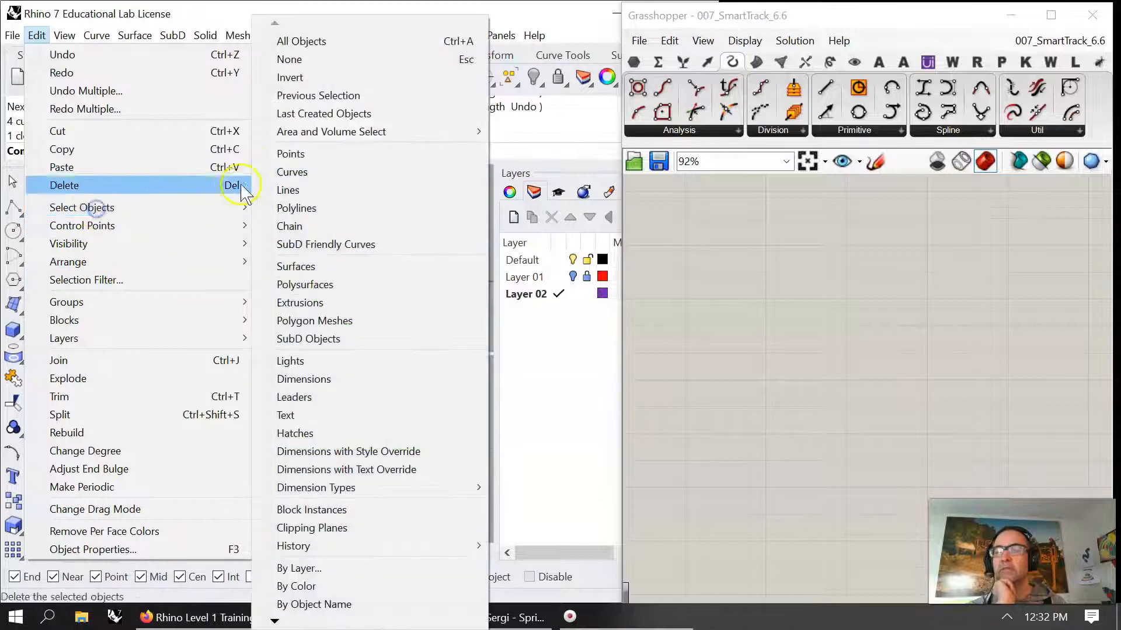
{"action": "left_click", "coordinate": [291, 171]}
{"action": "key", "text": "Delete"}
{"action": "right_click_drag", "start_coordinate": [395, 320], "coordinate": [420, 307]}
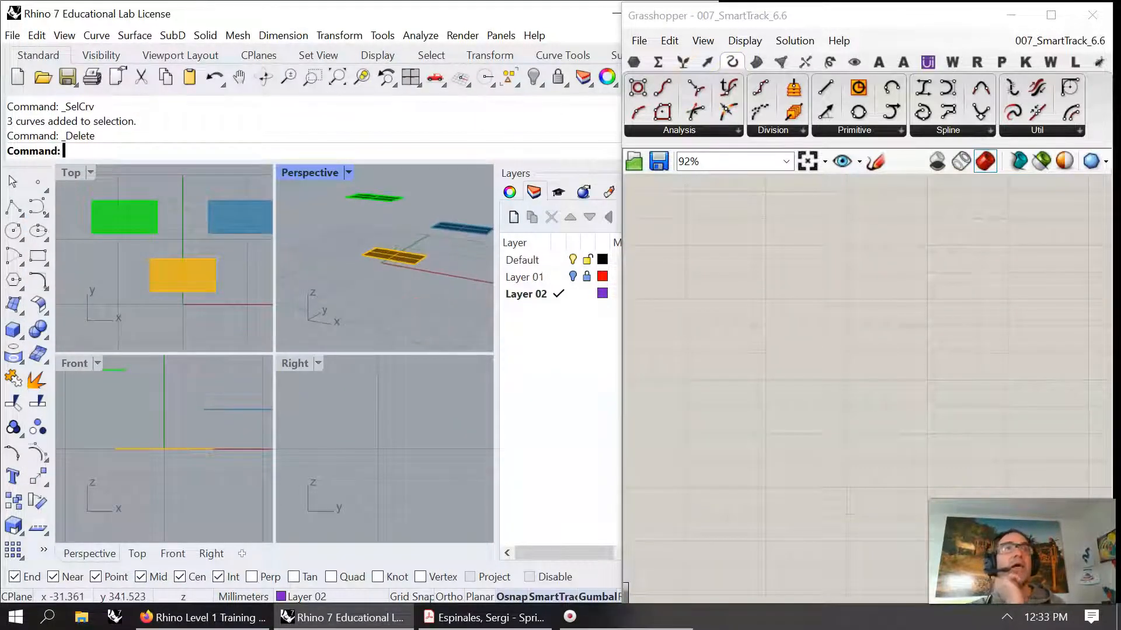
Step: Examine the green, orange and blue inclined rectangles in the enlarged Perspective view, selecting each one and zooming to the extents
{"action": "key", "text": "alt+Tab"}
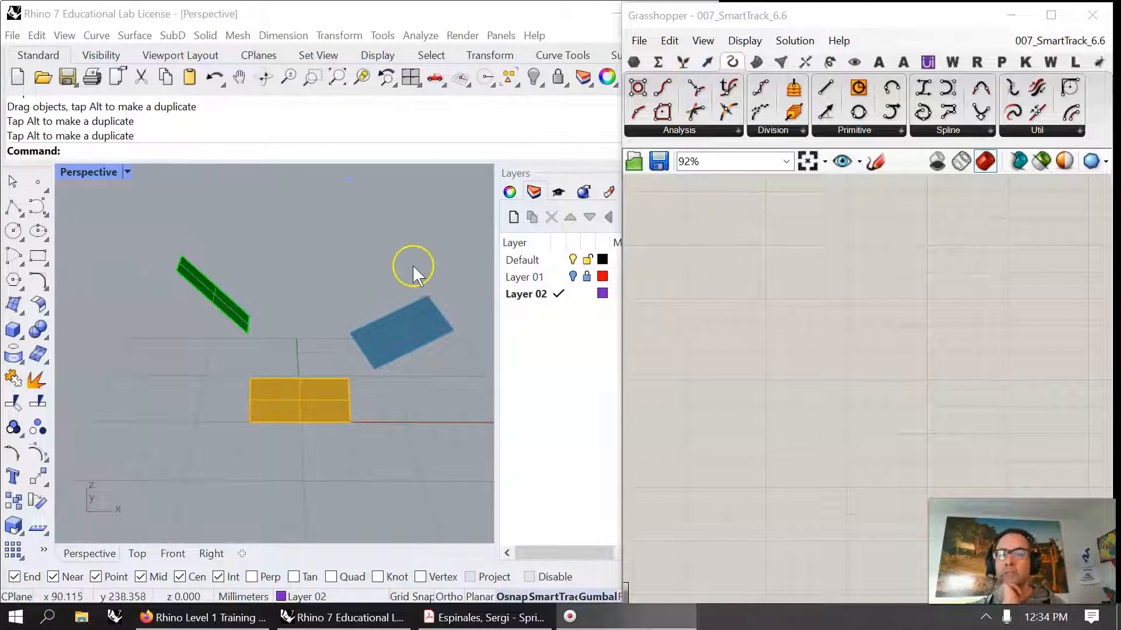
{"action": "right_click_drag", "start_coordinate": [201, 363], "coordinate": [243, 306]}
{"action": "left_click", "coordinate": [243, 306]}
{"action": "left_click", "coordinate": [291, 385]}
{"action": "left_click", "coordinate": [394, 342]}
{"action": "right_click_drag", "start_coordinate": [417, 403], "coordinate": [331, 368]}
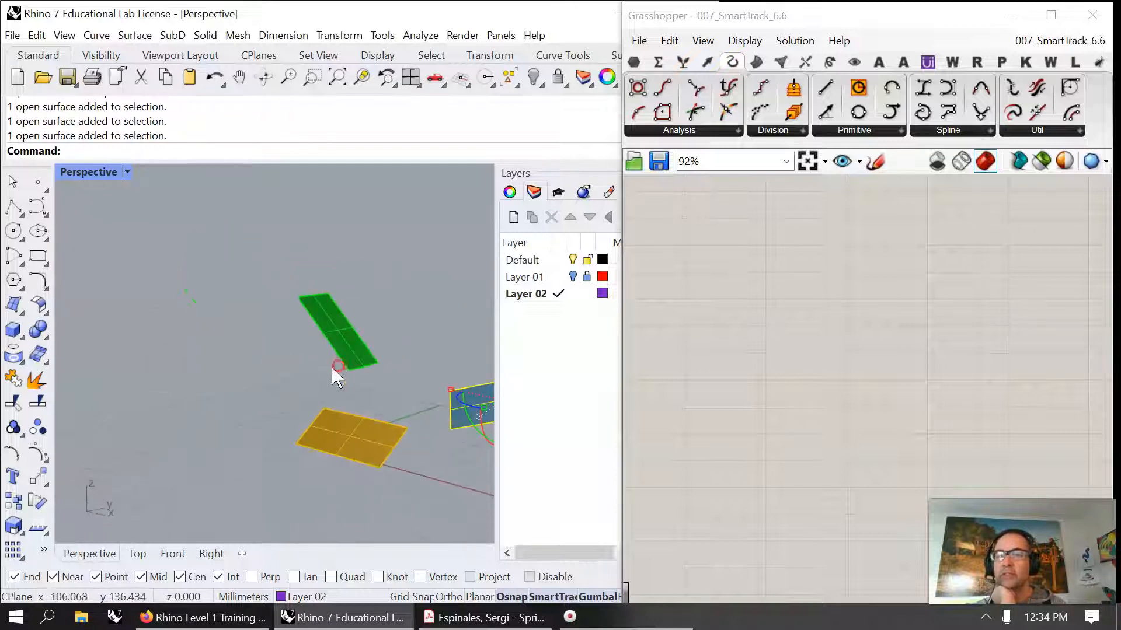
{"action": "scroll", "coordinate": [264, 371], "scroll_direction": "down", "scroll_amount": 7}
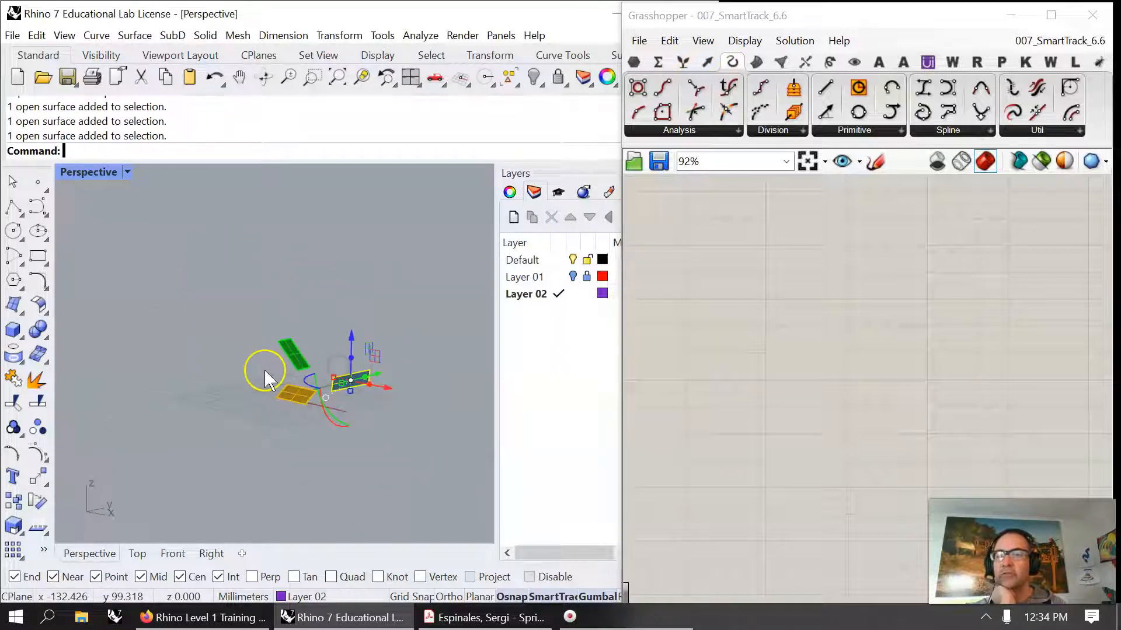
{"action": "right_click", "coordinate": [336, 77]}
{"action": "right_click_drag", "start_coordinate": [296, 456], "coordinate": [345, 493]}
{"action": "left_click", "coordinate": [345, 492]}
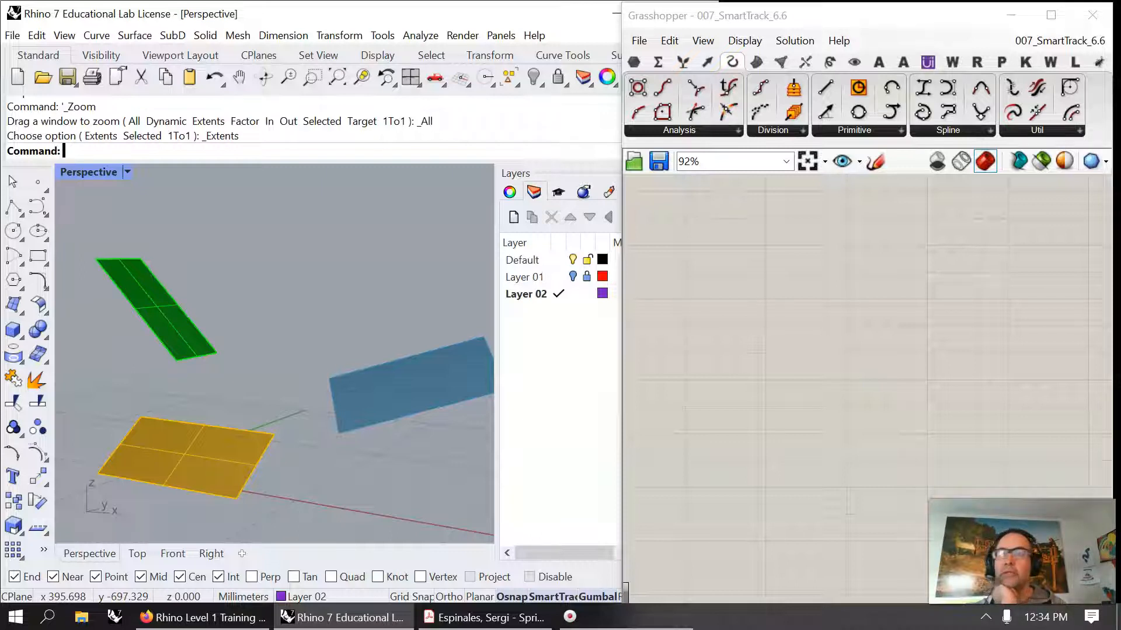
Step: Set the Perspective CPlane origin to the front lower corner of the green rectangle
{"action": "left_click", "coordinate": [257, 54]}
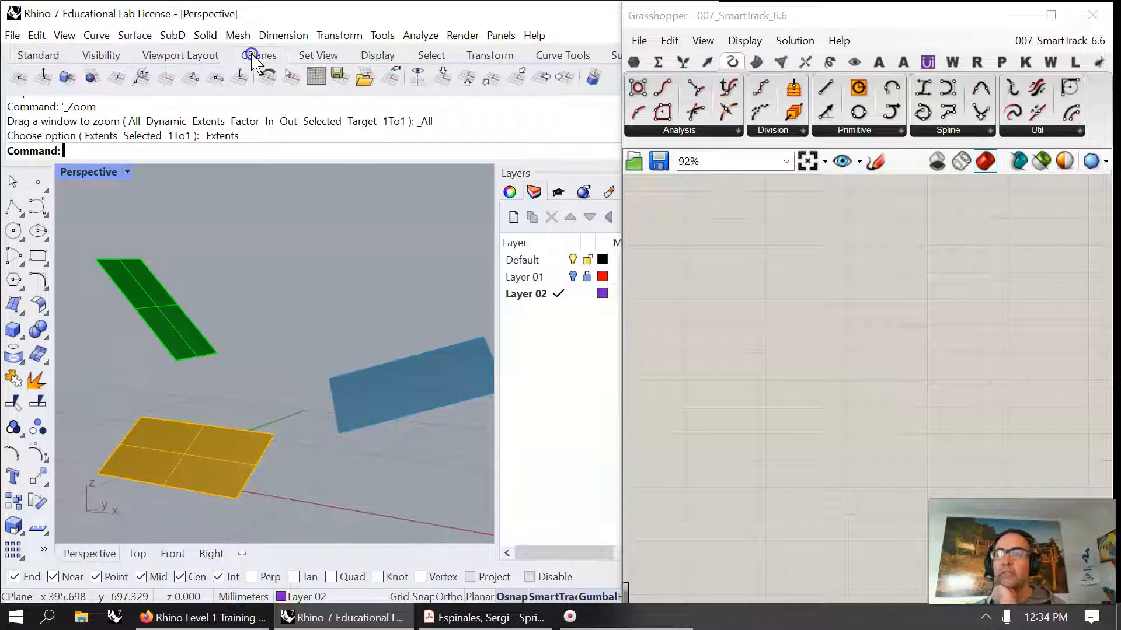
{"action": "left_click", "coordinate": [18, 82]}
{"action": "left_click", "coordinate": [175, 360]}
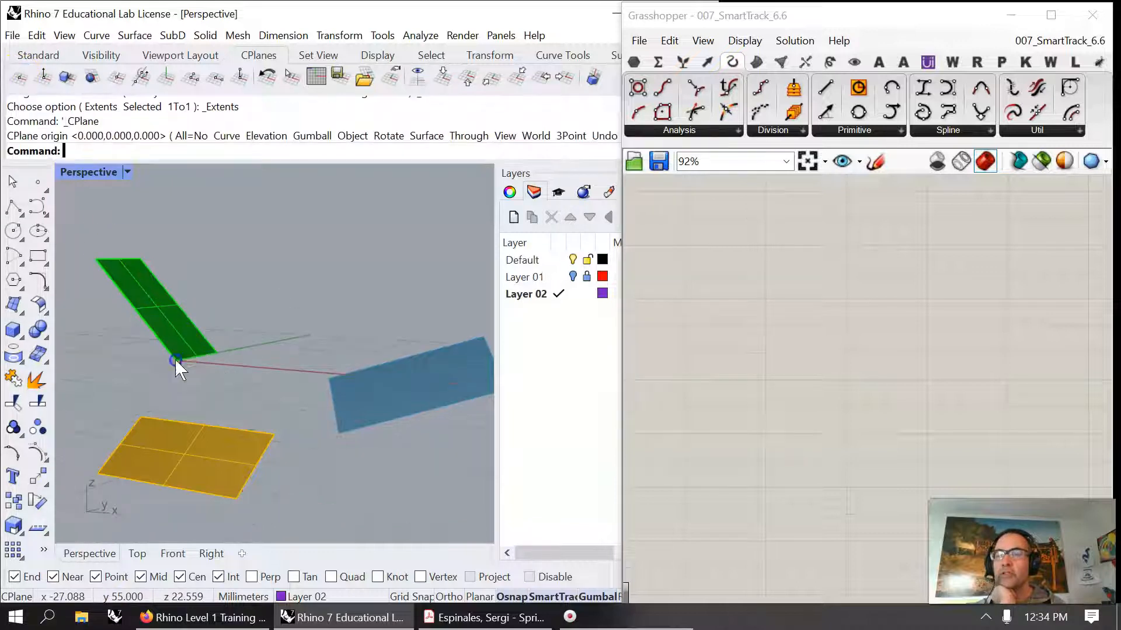
{"action": "right_click_drag", "start_coordinate": [218, 358], "coordinate": [223, 408]}
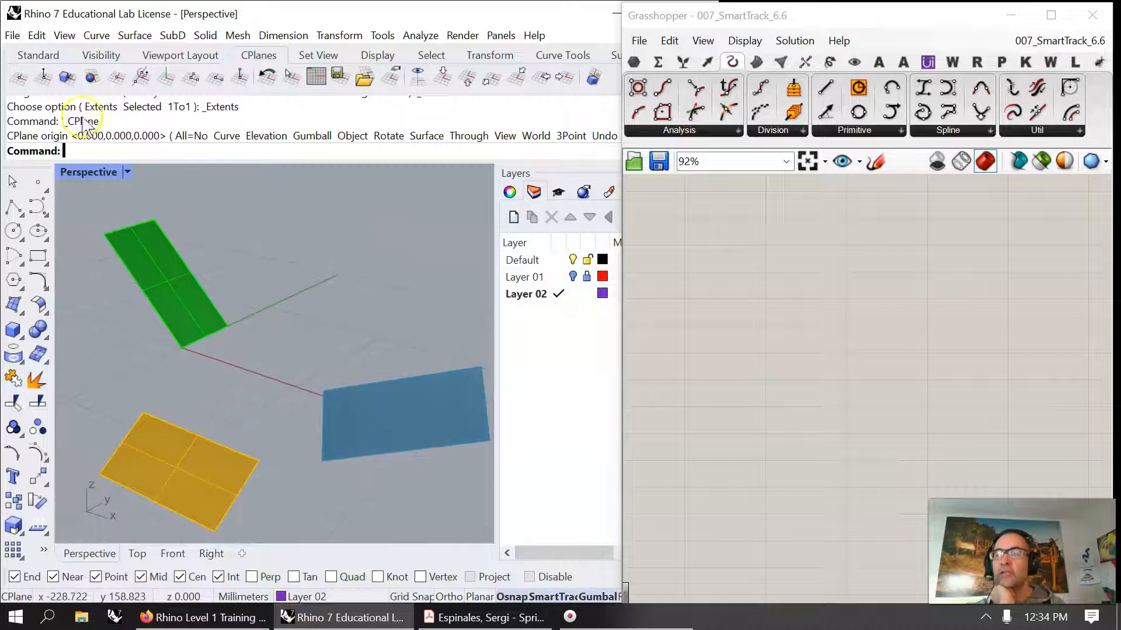
Step: Change the CPlane elevation, first at the green rectangle's front lower corner, then up to the height of its upper edge
{"action": "left_click", "coordinate": [42, 82]}
{"action": "left_click", "coordinate": [177, 346]}
{"action": "left_click", "coordinate": [175, 345]}
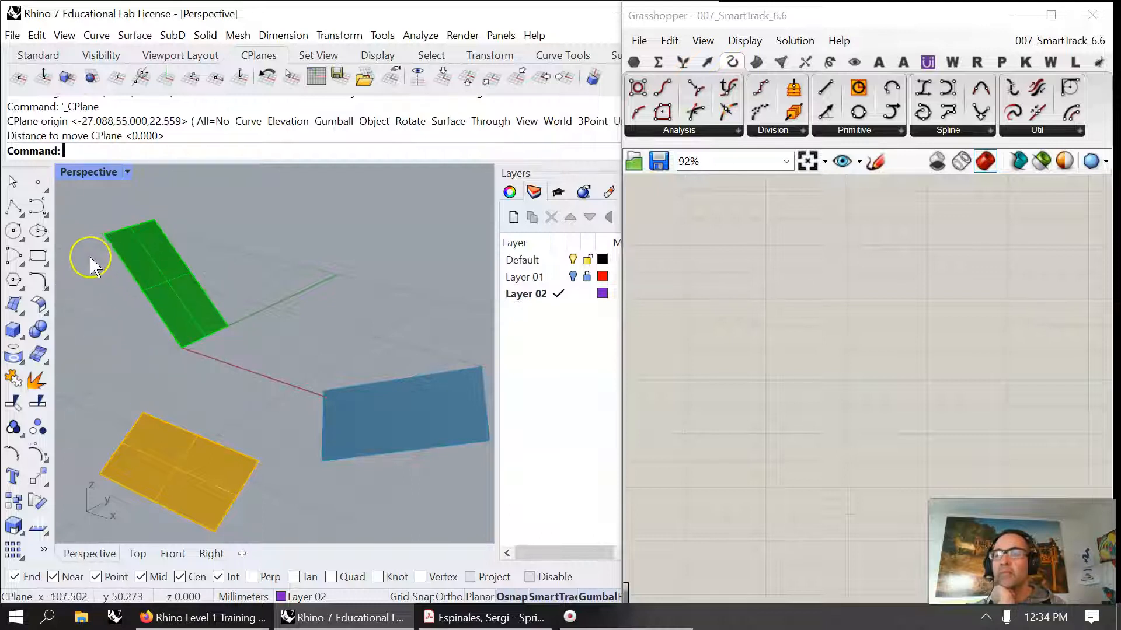
{"action": "right_click", "coordinate": [103, 278]}
{"action": "left_click", "coordinate": [123, 245]}
{"action": "right_click_drag", "start_coordinate": [135, 251], "coordinate": [265, 306]}
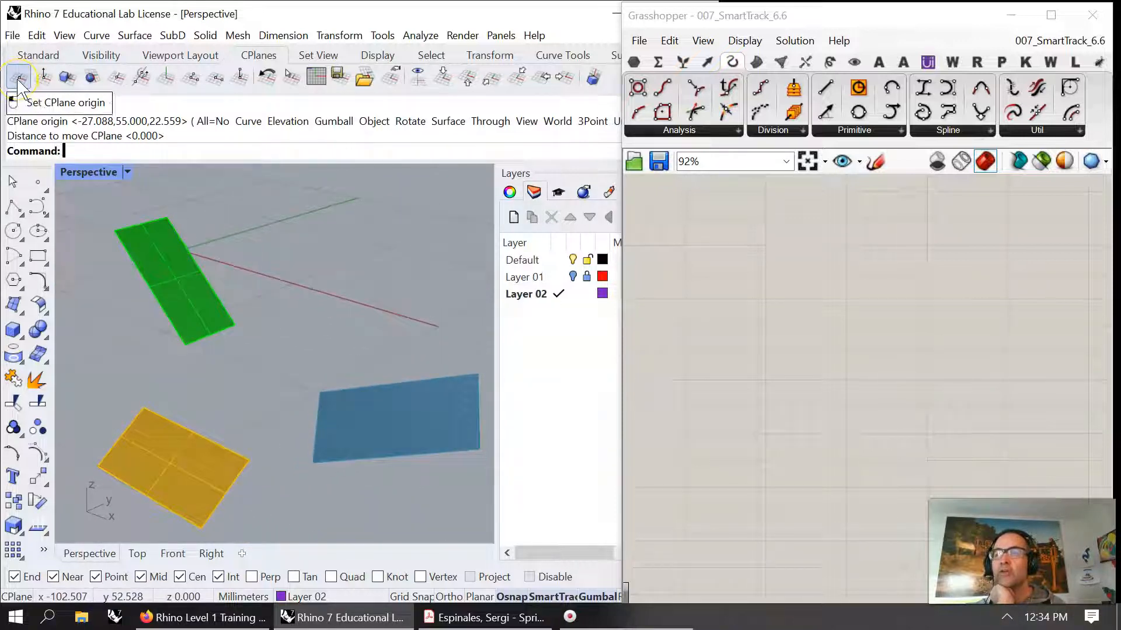
Step: Set the CPlane origin to the green rectangle's front upper corner, then to the blue rectangle's nearest upper corner
{"action": "left_click", "coordinate": [19, 87]}
{"action": "left_click", "coordinate": [110, 223]}
{"action": "right_click_drag", "start_coordinate": [175, 312], "coordinate": [152, 318]}
{"action": "right_click", "coordinate": [263, 372]}
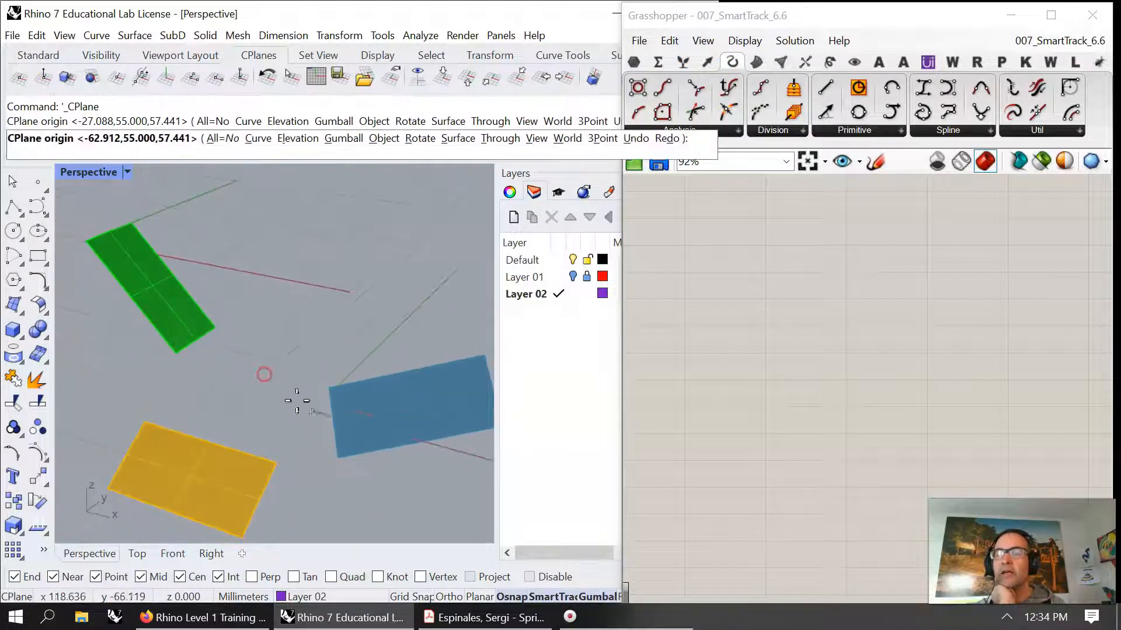
{"action": "left_click", "coordinate": [329, 387]}
{"action": "mouse_move", "coordinate": [332, 432]}
{"action": "right_mouse_down"}
{"action": "mouse_move", "coordinate": [328, 403]}
{"action": "mouse_move", "coordinate": [283, 388]}
{"action": "mouse_move", "coordinate": [333, 387]}
{"action": "mouse_move", "coordinate": [348, 418]}
{"action": "right_mouse_up"}
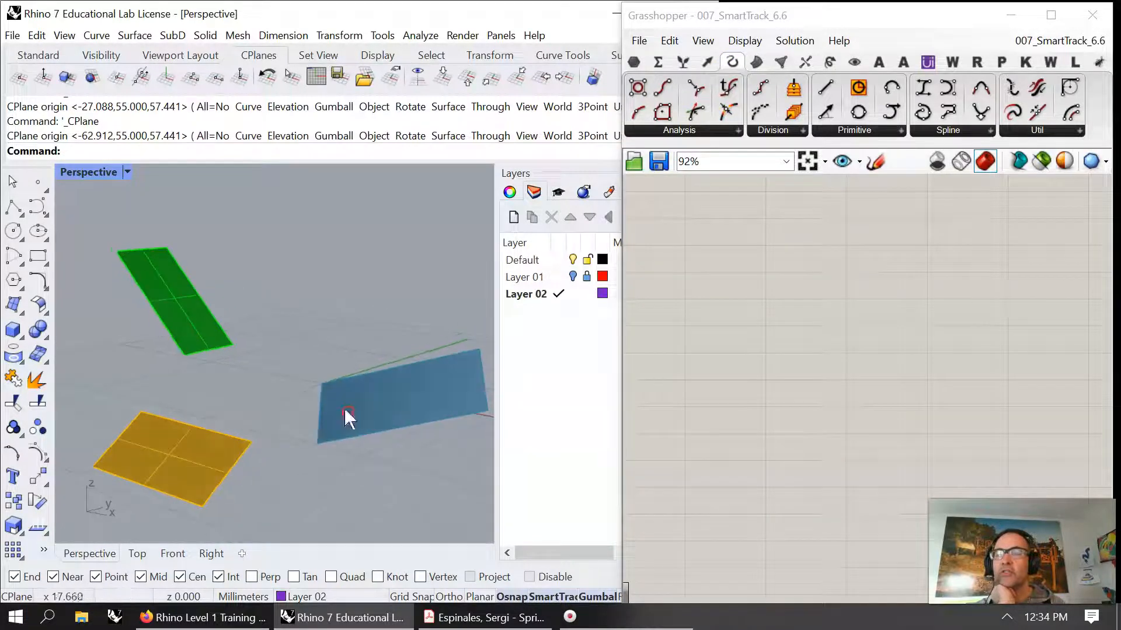
Step: Orient the CPlane to the green rectangle as an object and inspect the resulting axes in Perspective
{"action": "left_click", "coordinate": [66, 77]}
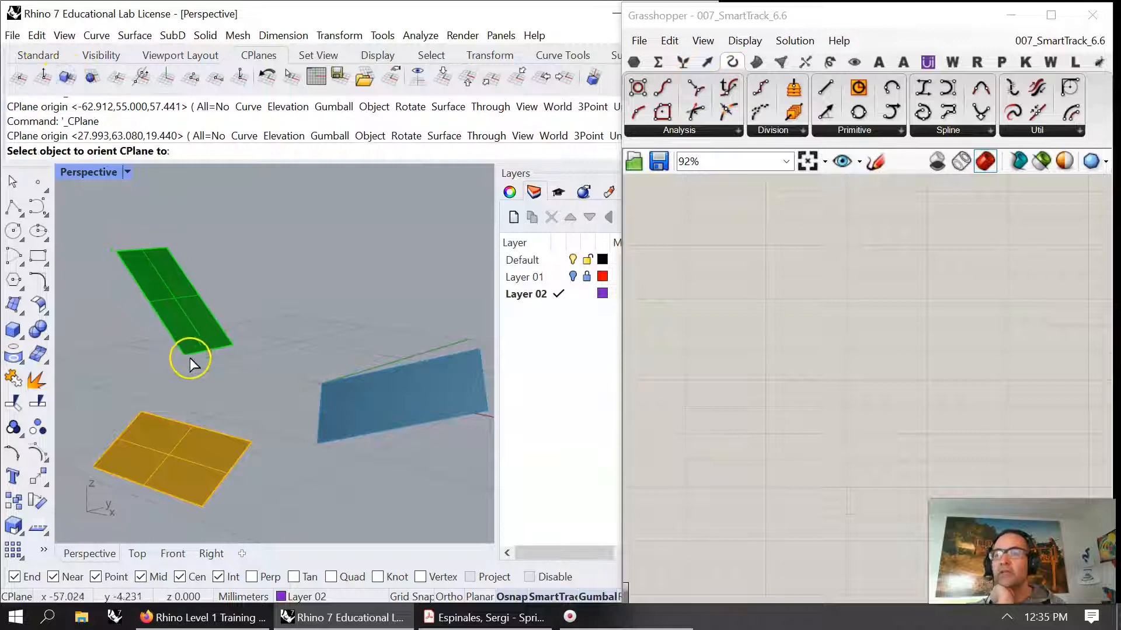
{"action": "left_click", "coordinate": [195, 333]}
{"action": "right_click_drag", "start_coordinate": [197, 369], "coordinate": [233, 425]}
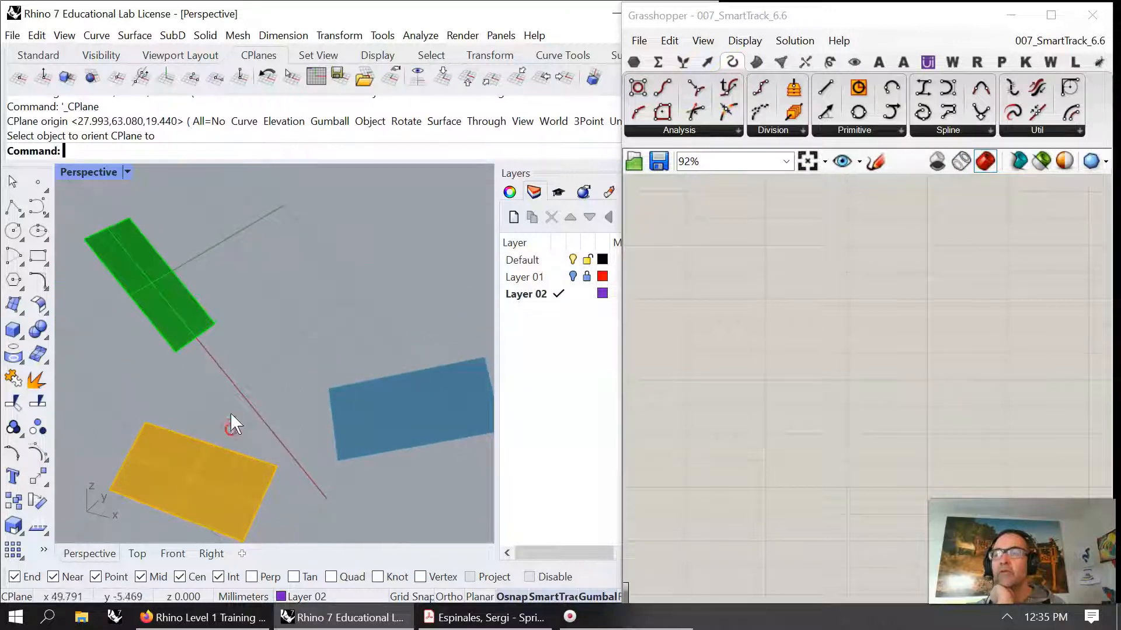
{"action": "left_click", "coordinate": [94, 76]}
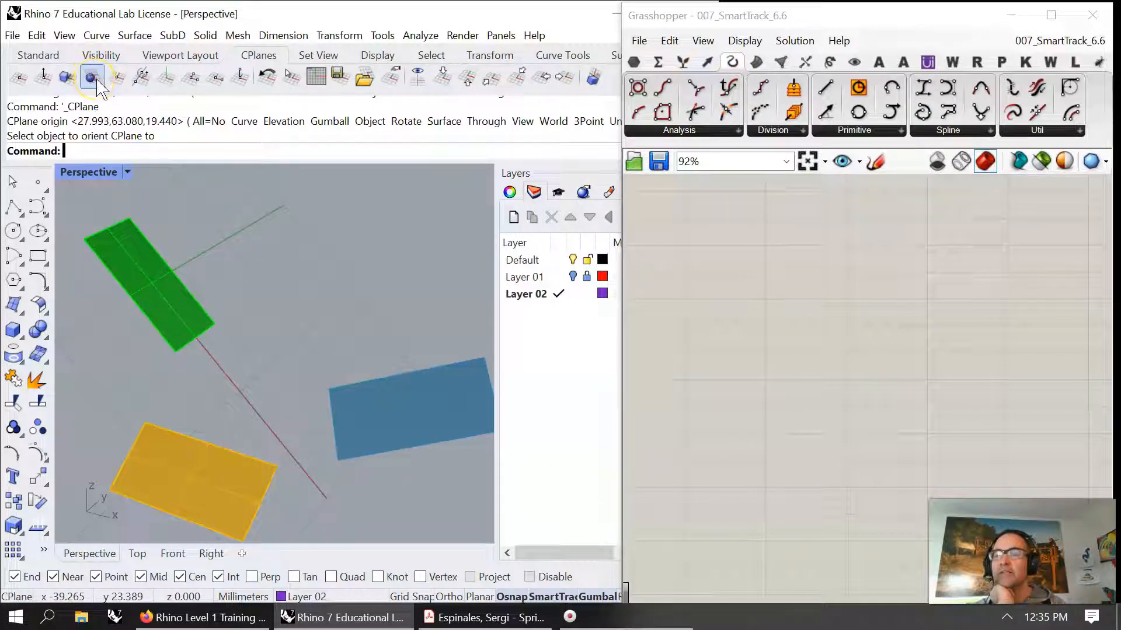
{"action": "right_click_drag", "start_coordinate": [255, 345], "coordinate": [245, 367]}
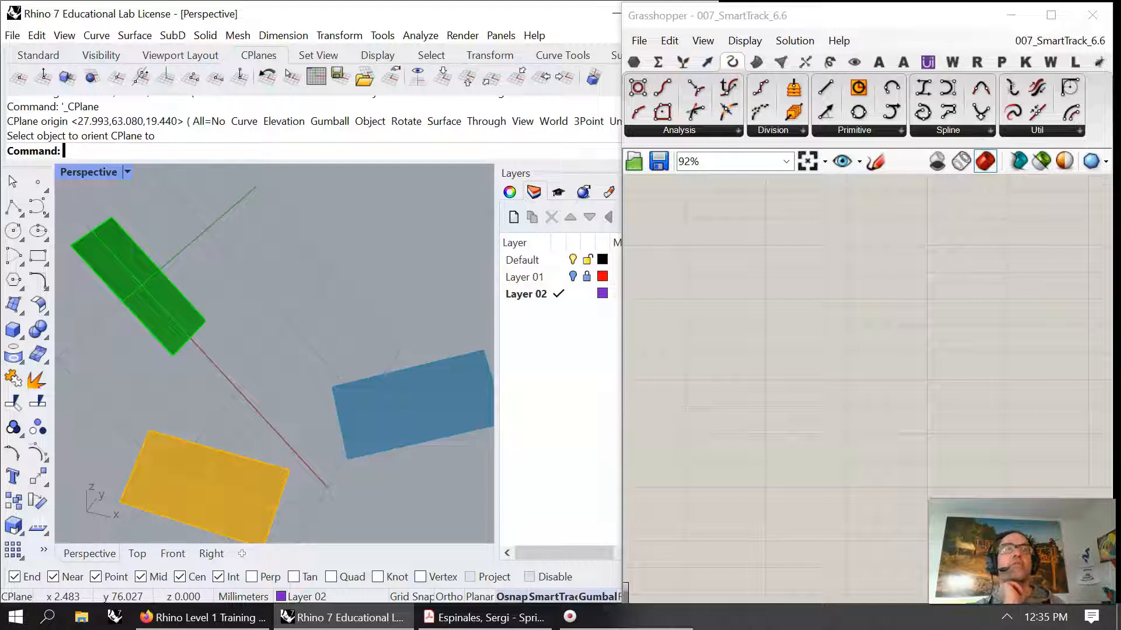
Step: Rotate the CPlane about an axis along the green rectangle's lower edge, starting at its front corner, using two freehand reference points
{"action": "left_click", "coordinate": [115, 79]}
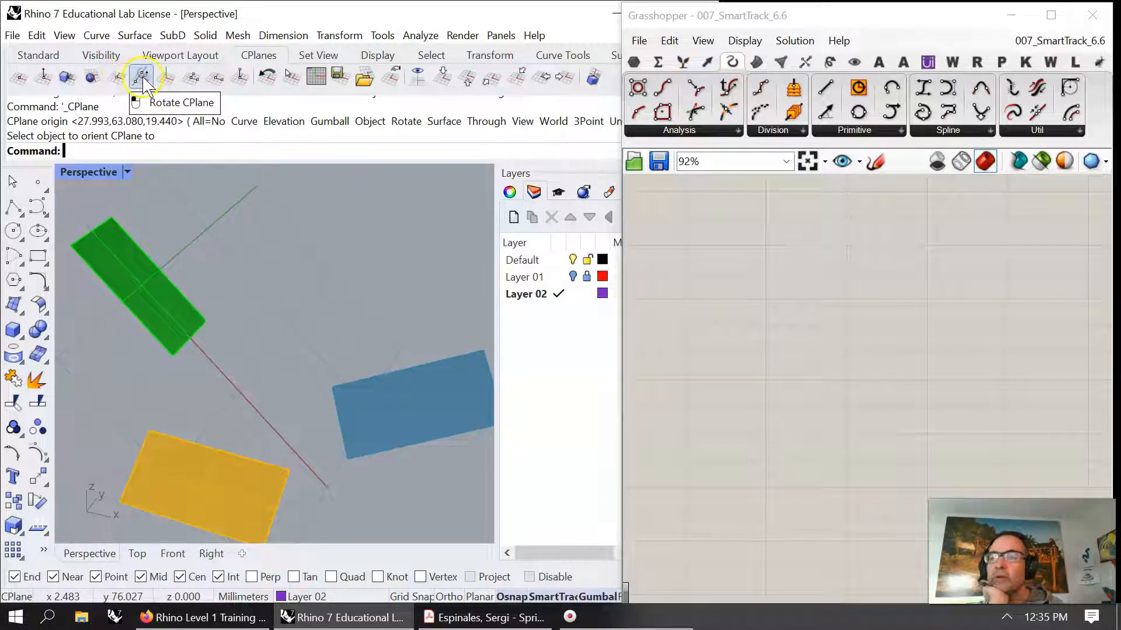
{"action": "left_click", "coordinate": [143, 79]}
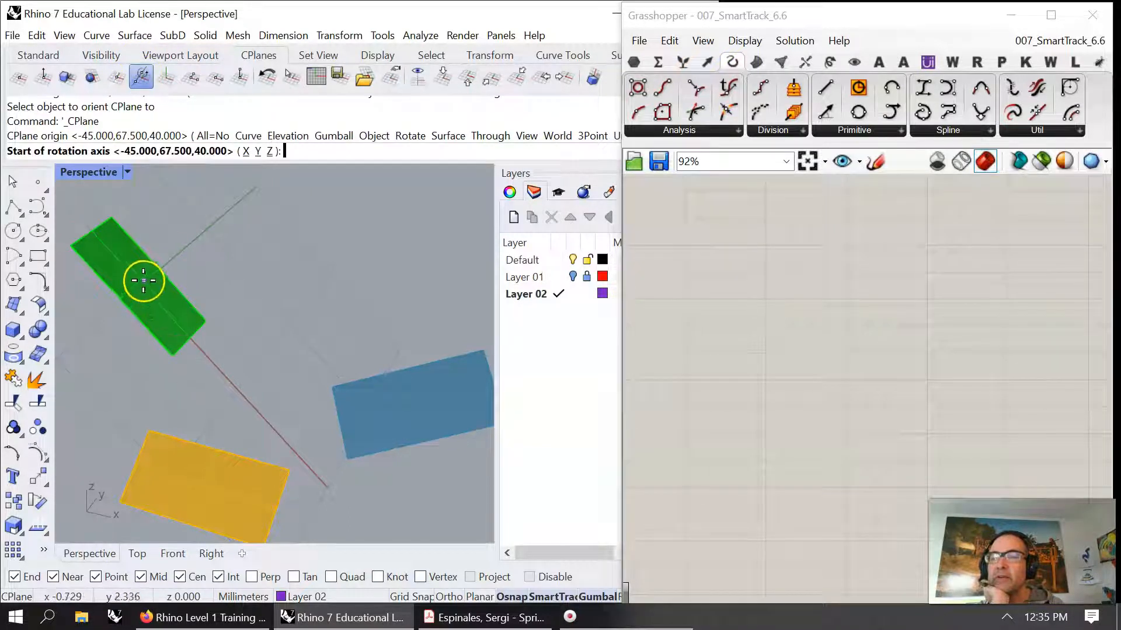
{"action": "left_click", "coordinate": [174, 356]}
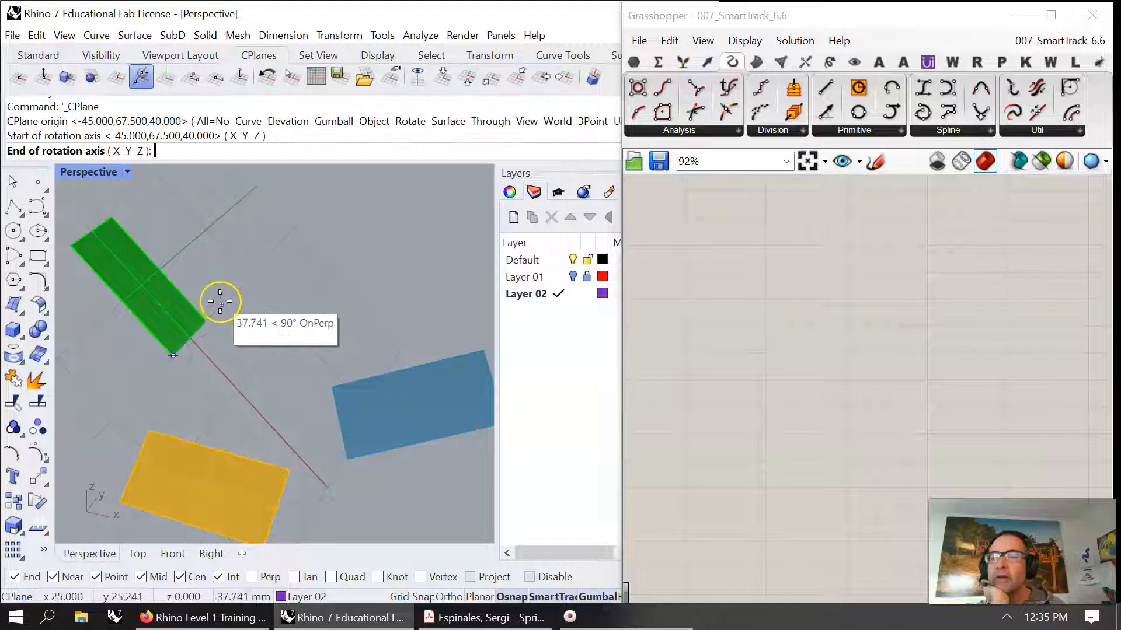
{"action": "left_click", "coordinate": [219, 306]}
{"action": "left_click", "coordinate": [259, 349]}
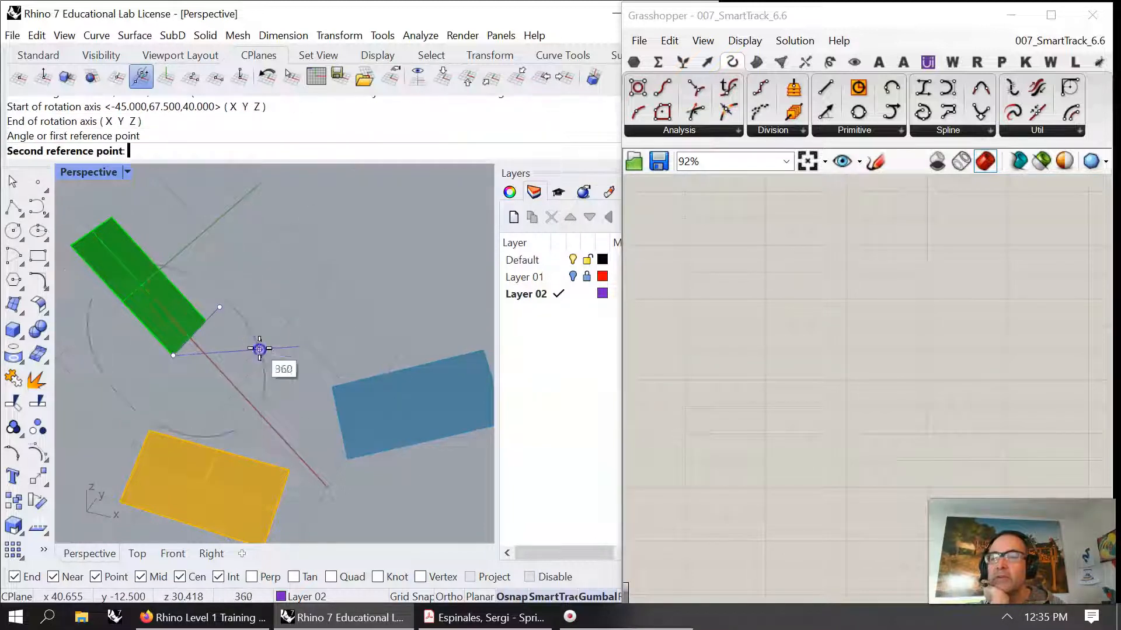
{"action": "left_click", "coordinate": [251, 398]}
{"action": "right_click_drag", "start_coordinate": [258, 396], "coordinate": [214, 269]}
{"action": "right_click_drag", "start_coordinate": [143, 367], "coordinate": [246, 348]}
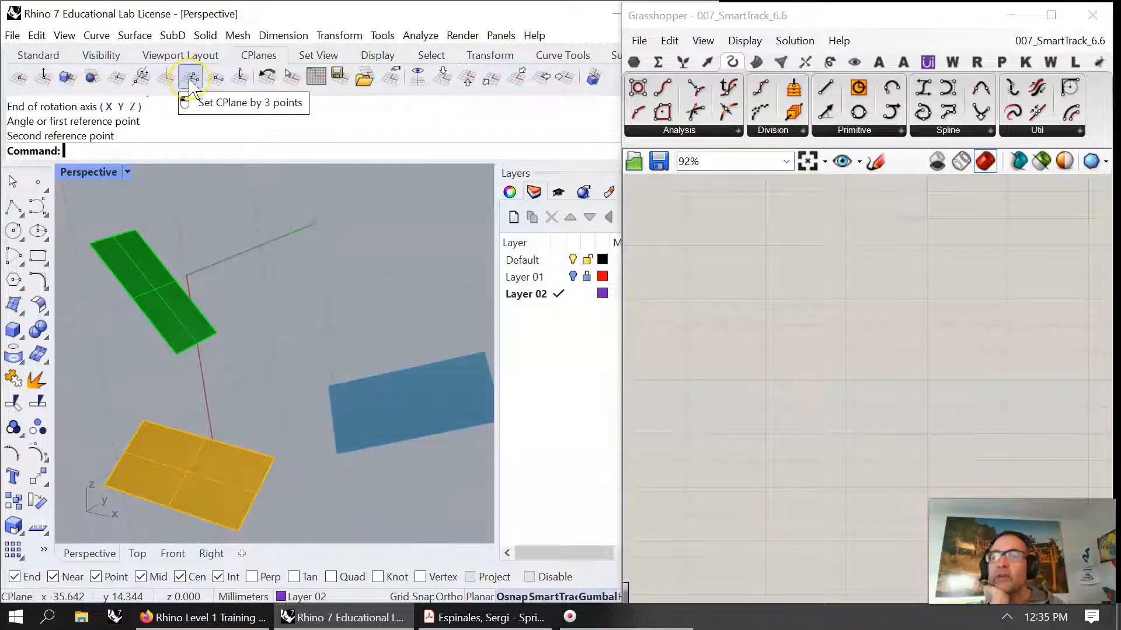
Step: Return from the enlarged Perspective view to four viewports, reset them to the default 4View layout and zoom all to the extents
{"action": "double_click", "coordinate": [105, 170]}
{"action": "right_click_drag", "start_coordinate": [196, 309], "coordinate": [193, 302]}
{"action": "right_click_drag", "start_coordinate": [302, 267], "coordinate": [315, 210]}
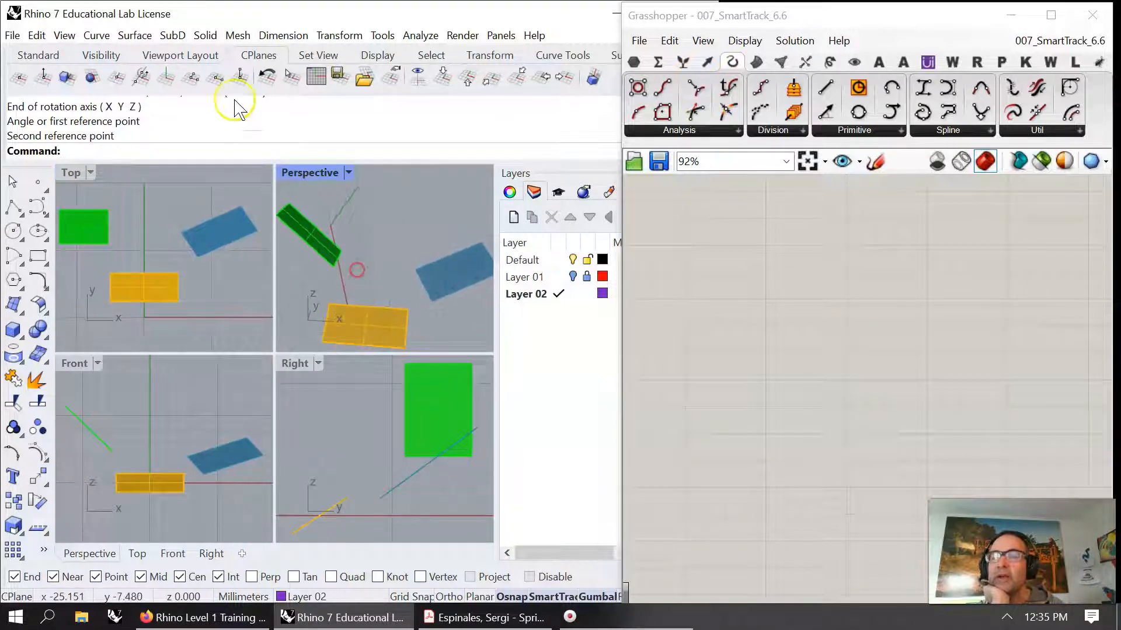
{"action": "left_click", "coordinate": [184, 56]}
{"action": "left_click", "coordinate": [43, 76]}
{"action": "left_click", "coordinate": [43, 76]}
{"action": "right_click_drag", "start_coordinate": [370, 235], "coordinate": [380, 292]}
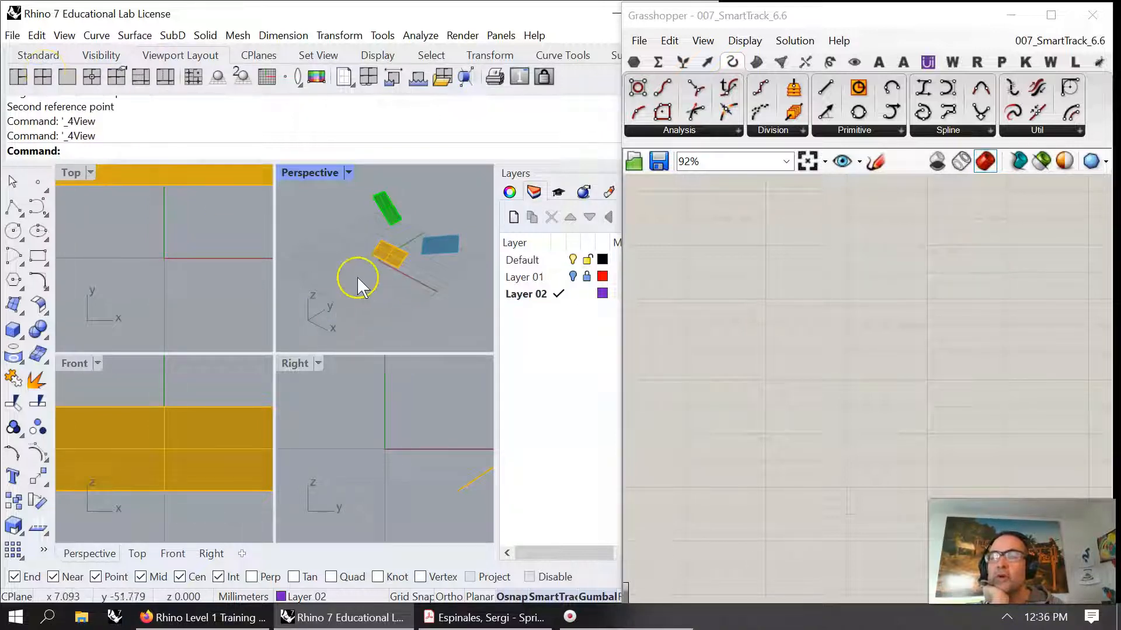
{"action": "left_click", "coordinate": [36, 55]}
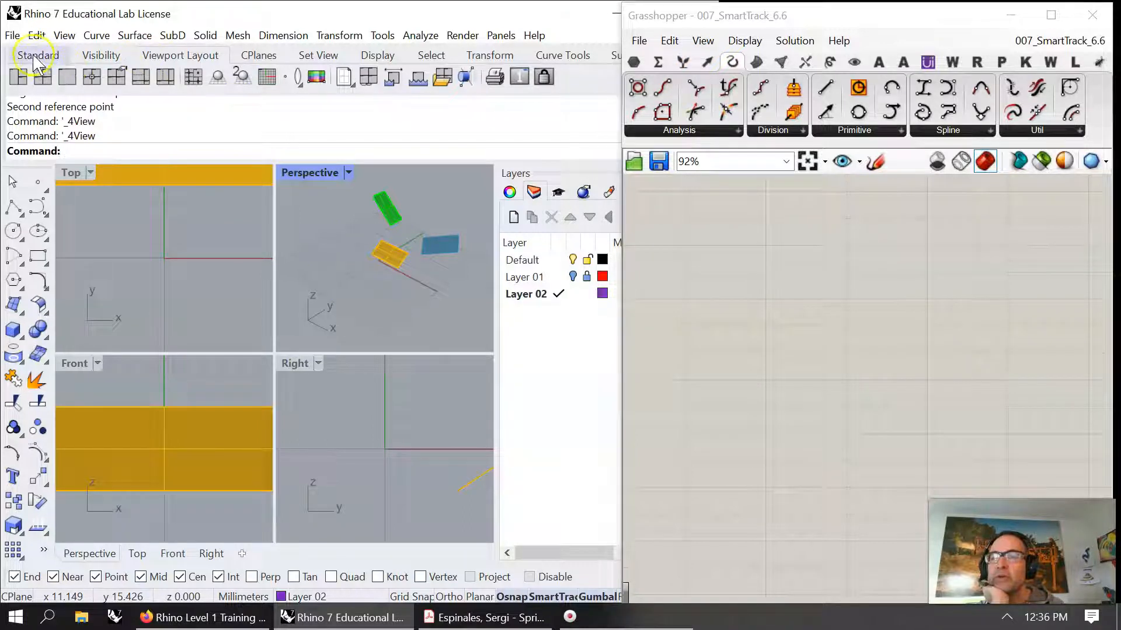
{"action": "right_click", "coordinate": [265, 77]}
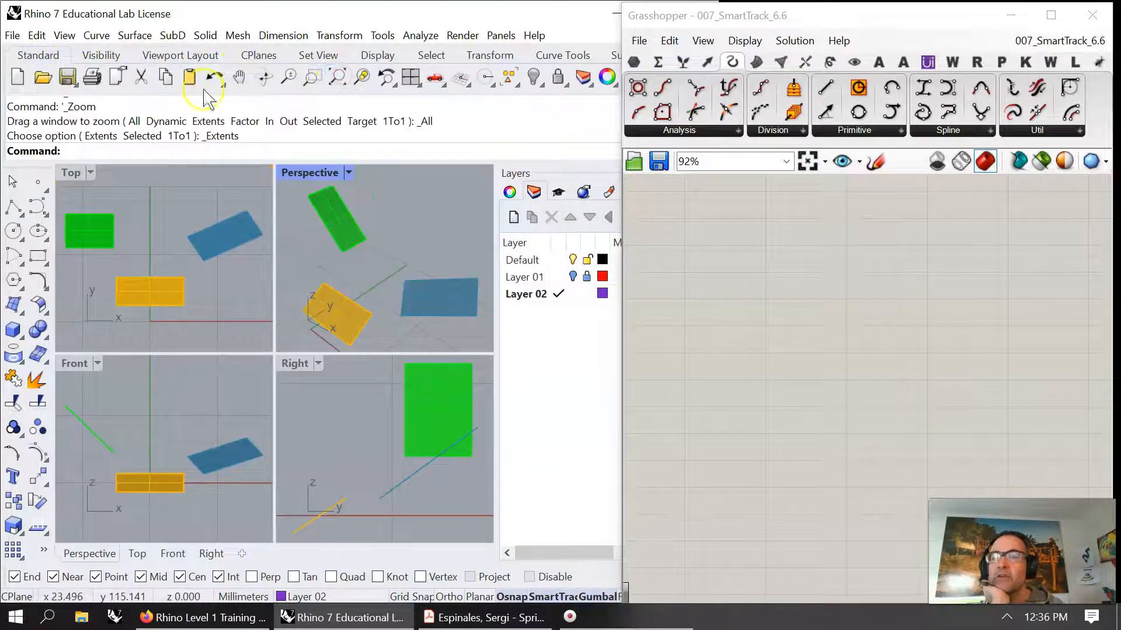
Step: Reset the default four-viewport layout once more and zoom every viewport to the extents of the rectangles
{"action": "left_click", "coordinate": [264, 57]}
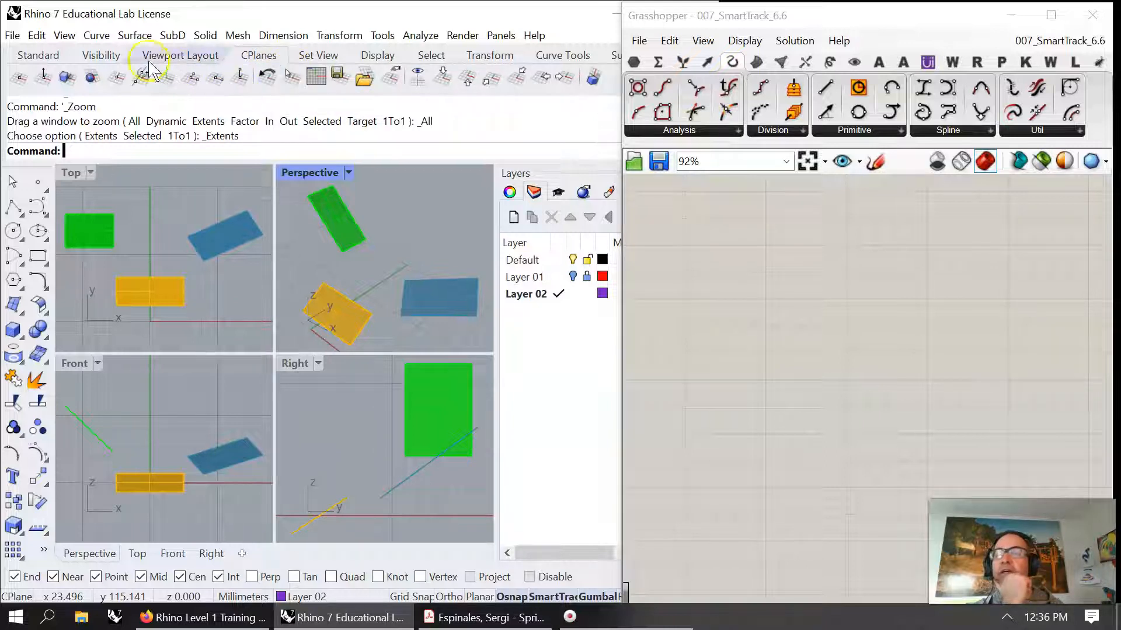
{"action": "left_click", "coordinate": [201, 55]}
{"action": "left_click", "coordinate": [46, 81]}
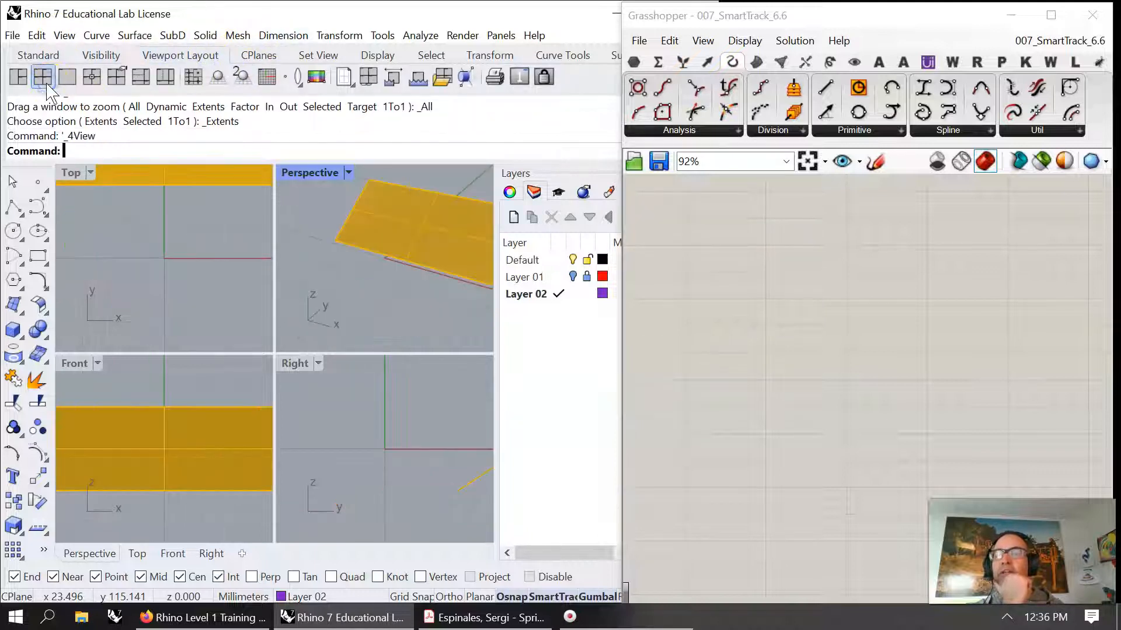
{"action": "left_click", "coordinate": [50, 56]}
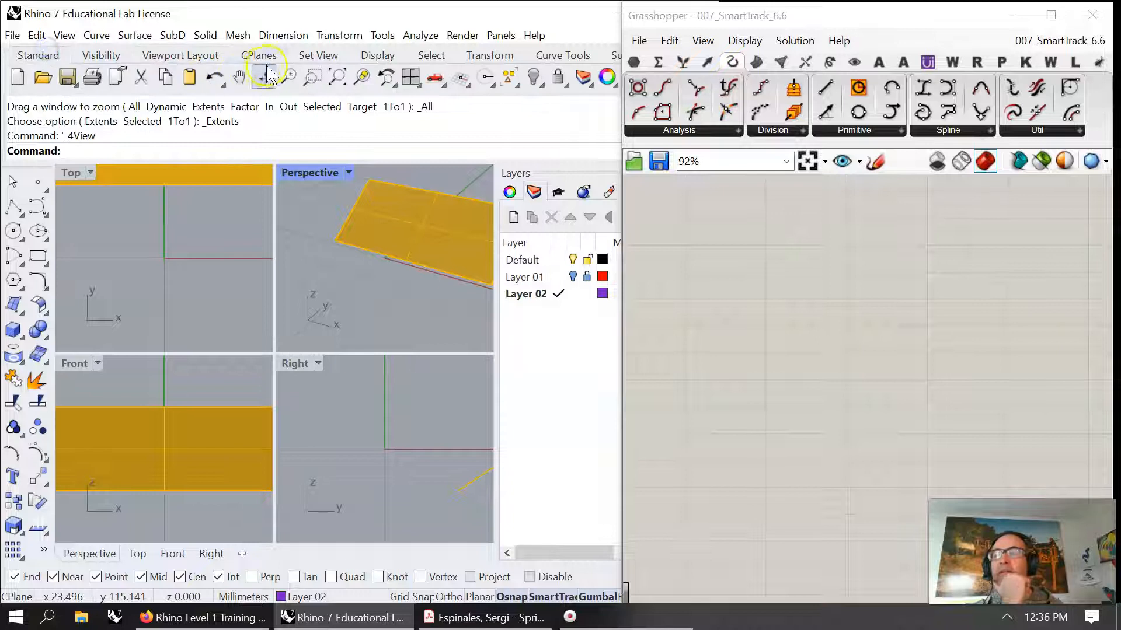
{"action": "right_click", "coordinate": [337, 78]}
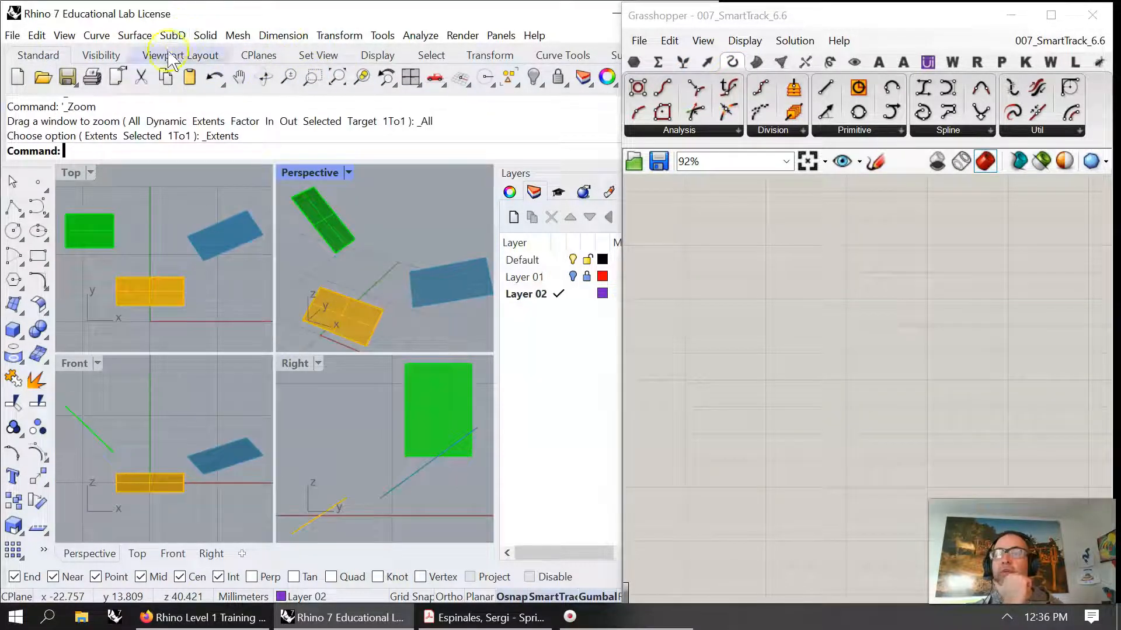
{"action": "left_click", "coordinate": [63, 36]}
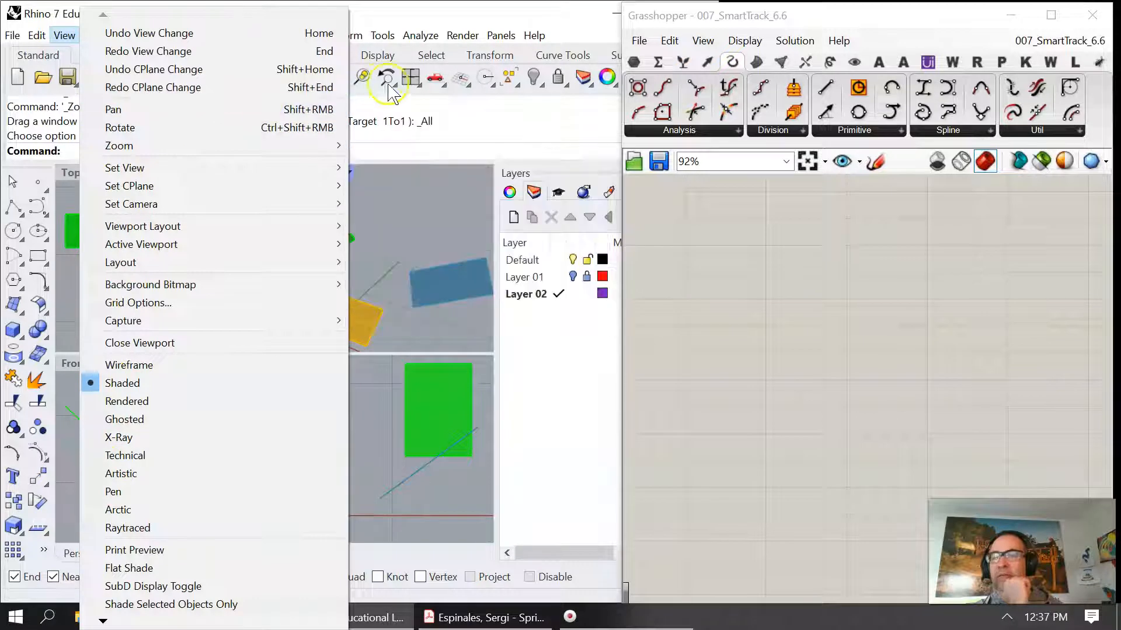
Step: Look up the construction plane commands and examine the options available under Set CPlane
{"action": "left_click", "coordinate": [521, 133]}
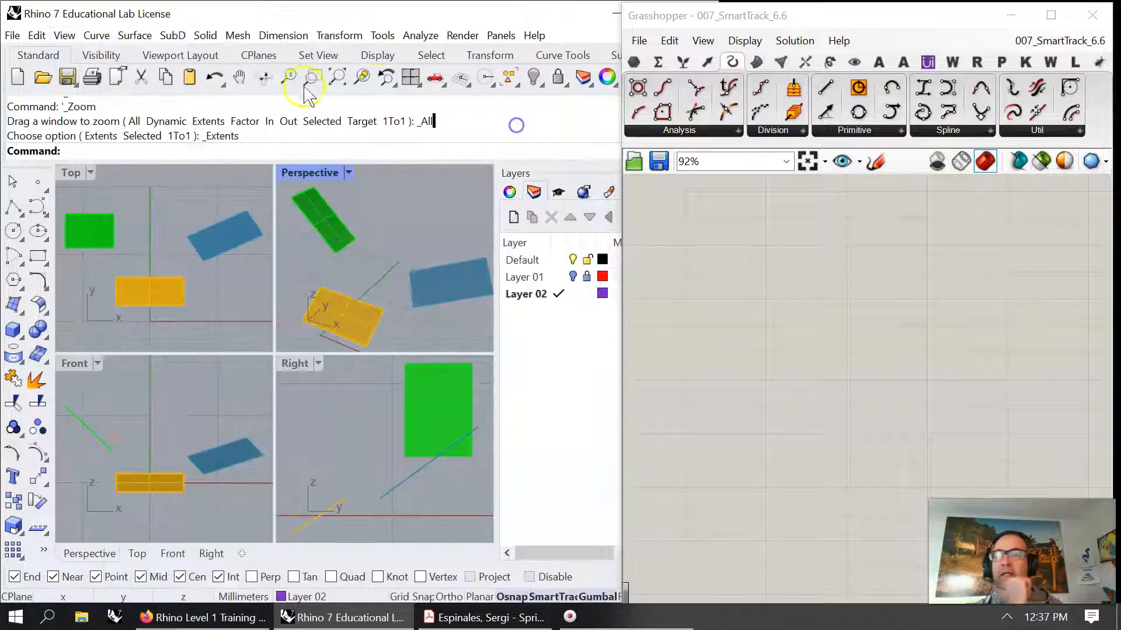
{"action": "left_click", "coordinate": [255, 56]}
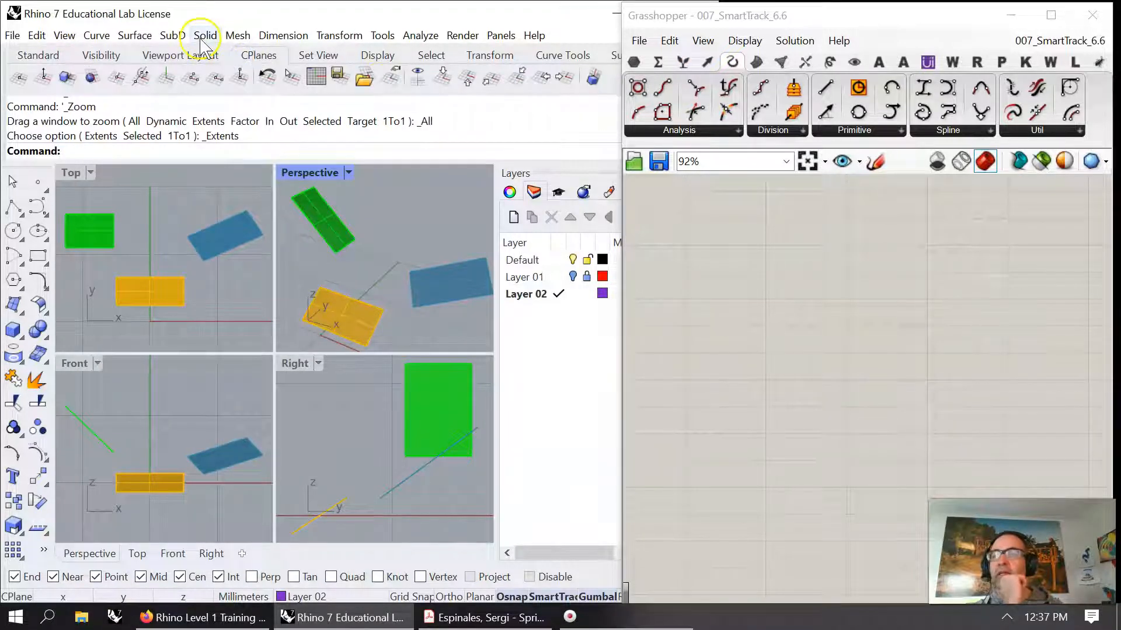
{"action": "left_click", "coordinate": [382, 37]}
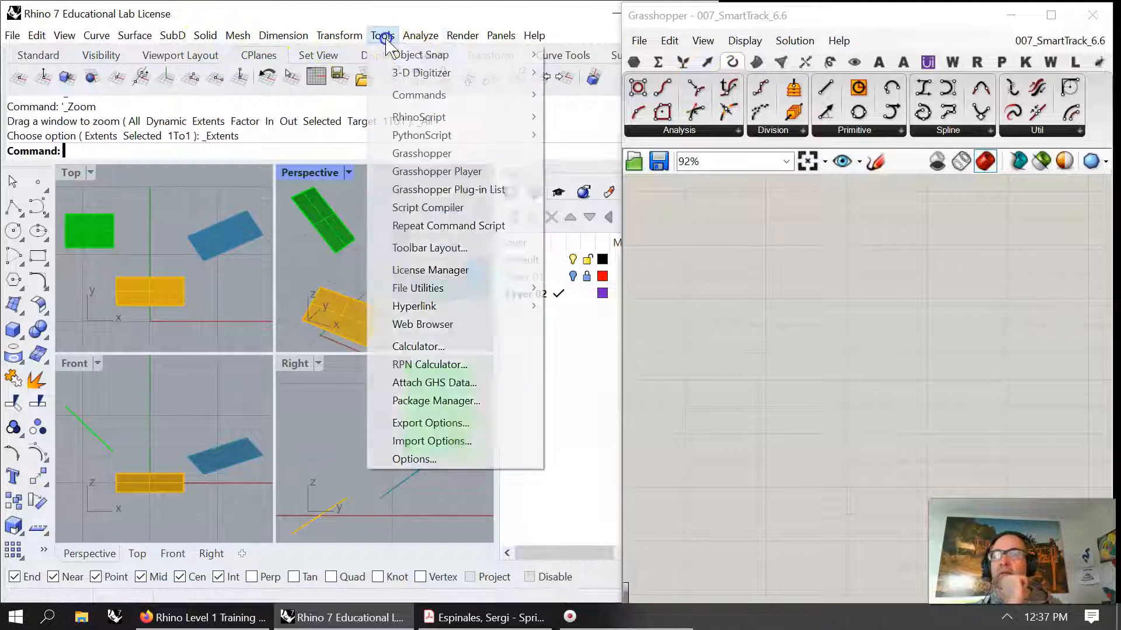
{"action": "left_click", "coordinate": [339, 35]}
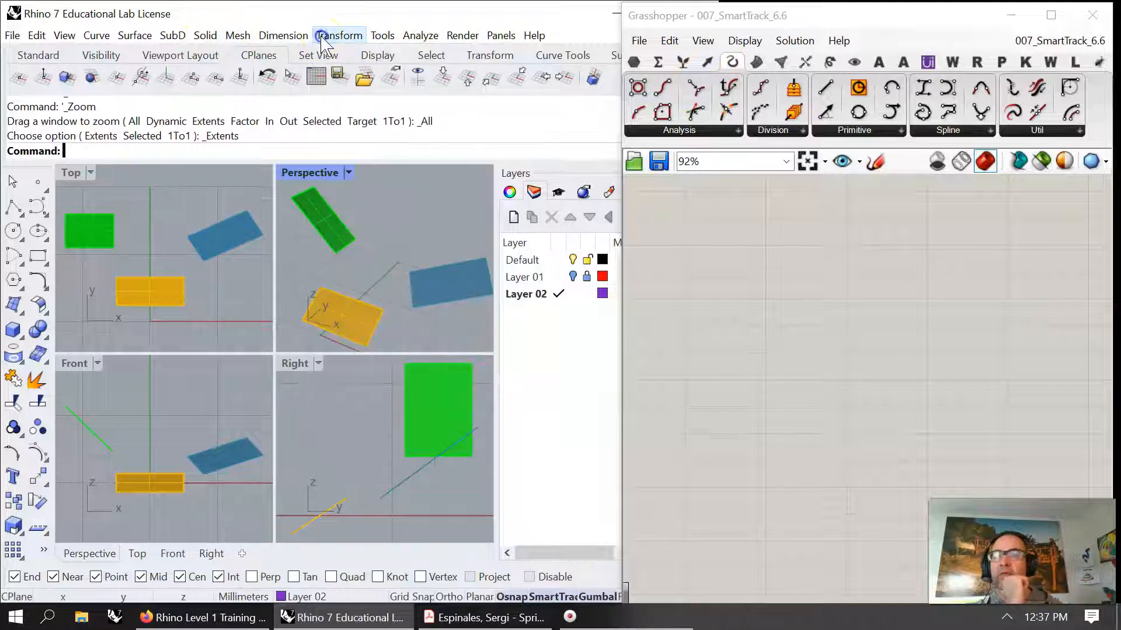
{"action": "left_click", "coordinate": [283, 35]}
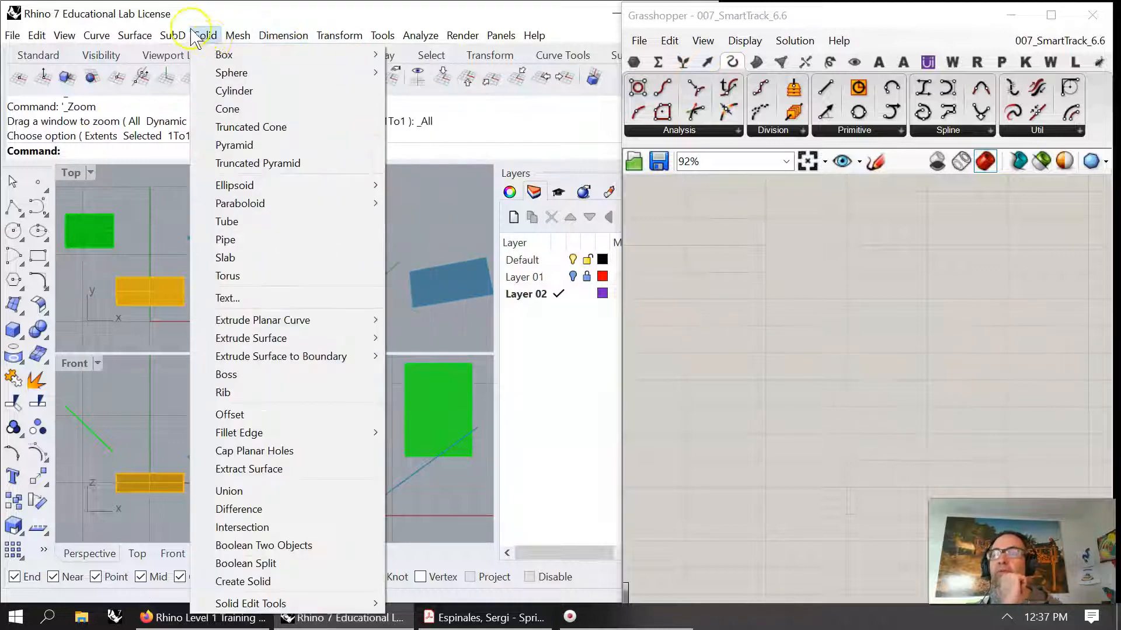
{"action": "mouse_move", "coordinate": [97, 35]}
{"action": "left_click", "coordinate": [31, 36]}
{"action": "left_click", "coordinate": [30, 36]}
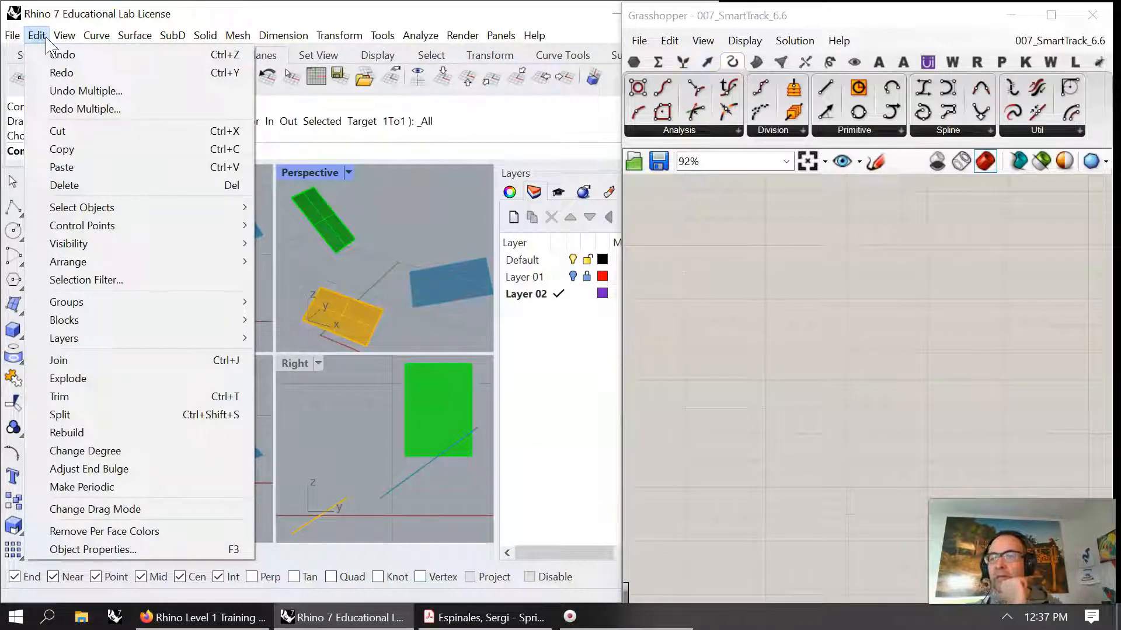
{"action": "left_click", "coordinate": [37, 37]}
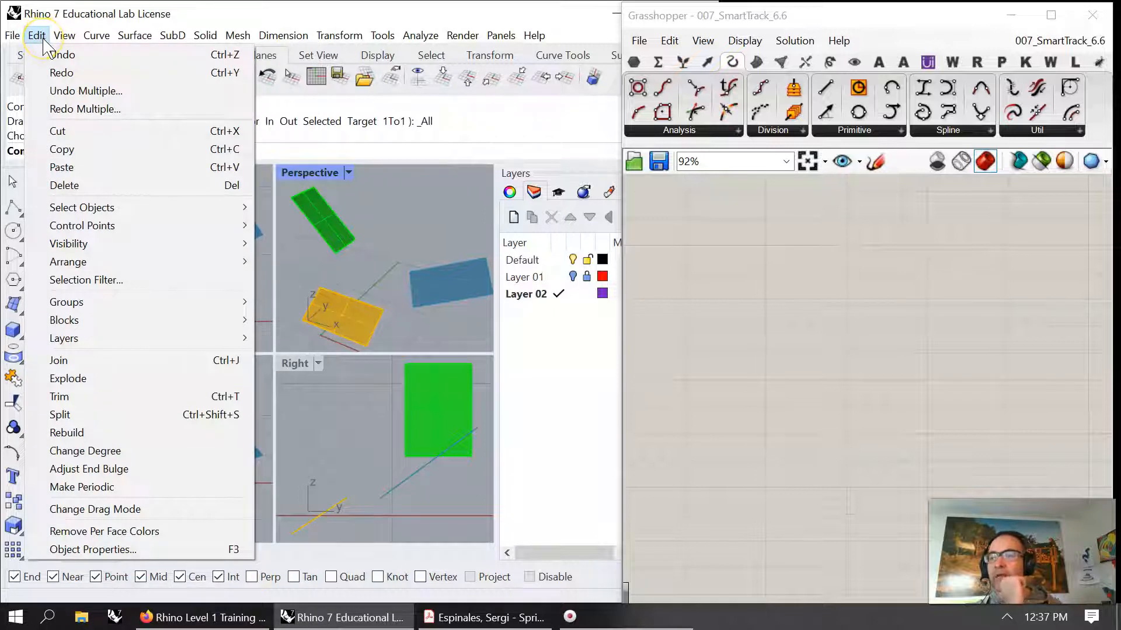
{"action": "mouse_move", "coordinate": [64, 35]}
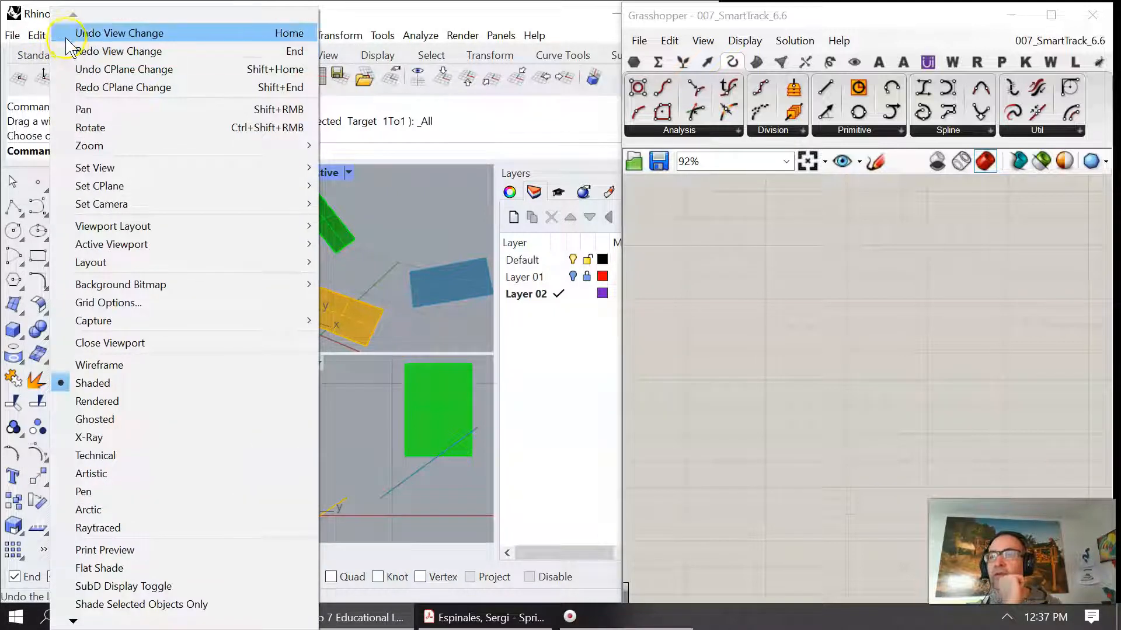
{"action": "left_click", "coordinate": [559, 130]}
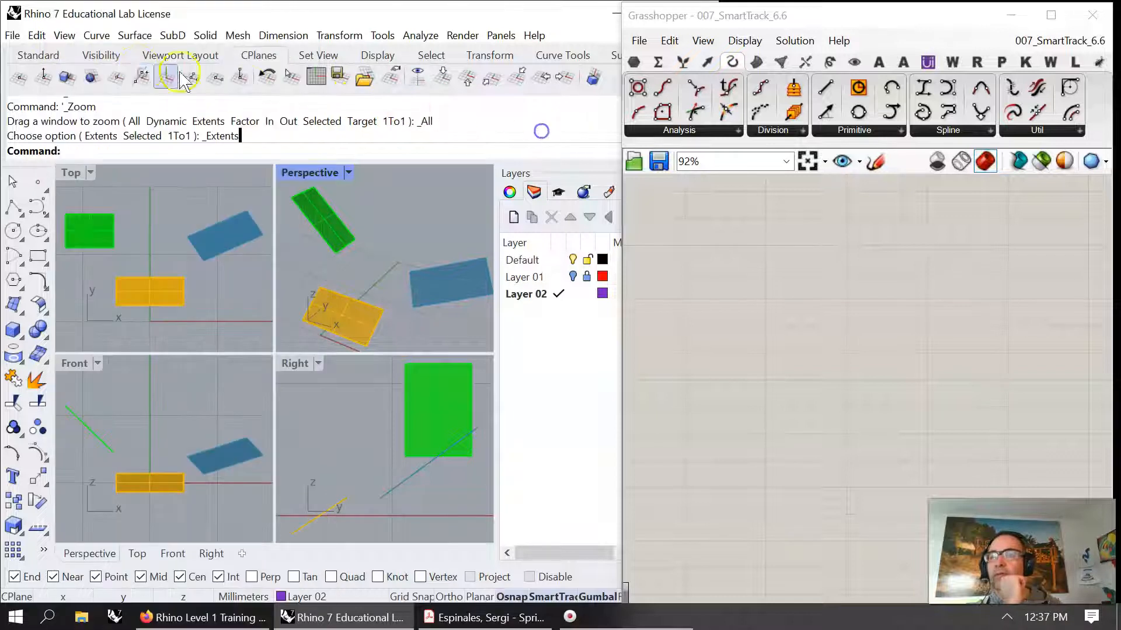
{"action": "left_click", "coordinate": [64, 35]}
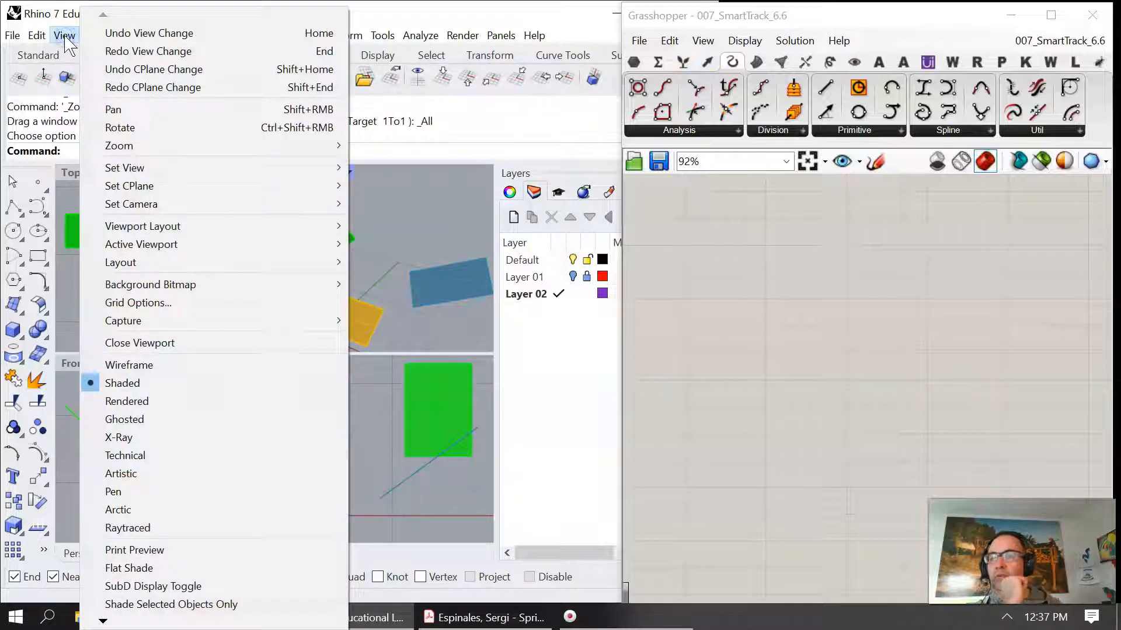
{"action": "mouse_move", "coordinate": [132, 186]}
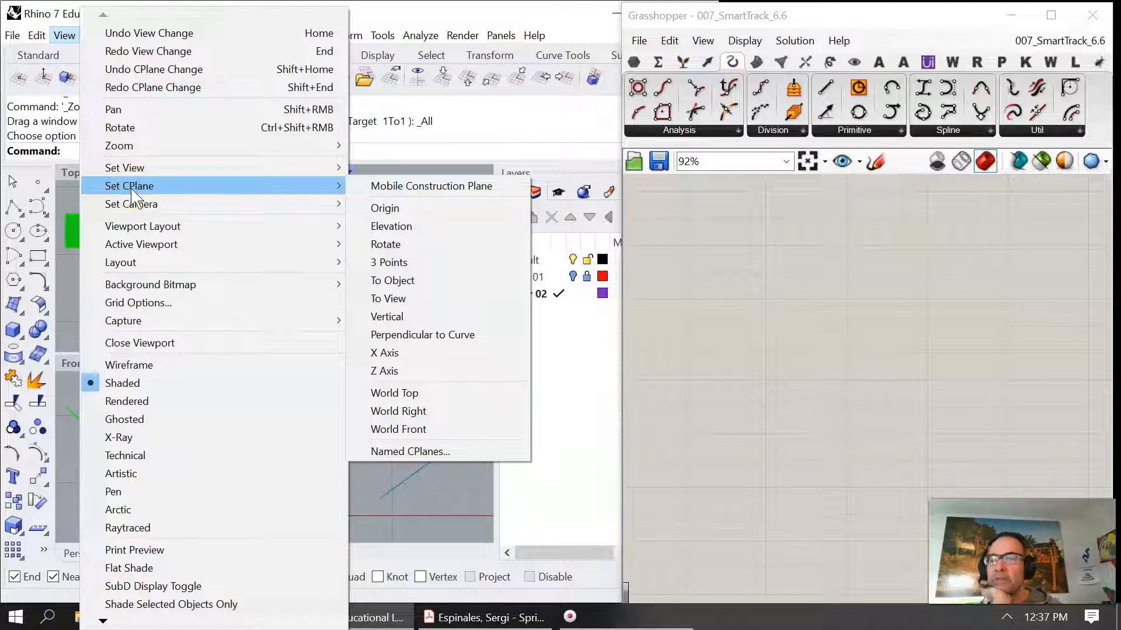
{"action": "left_click", "coordinate": [475, 111]}
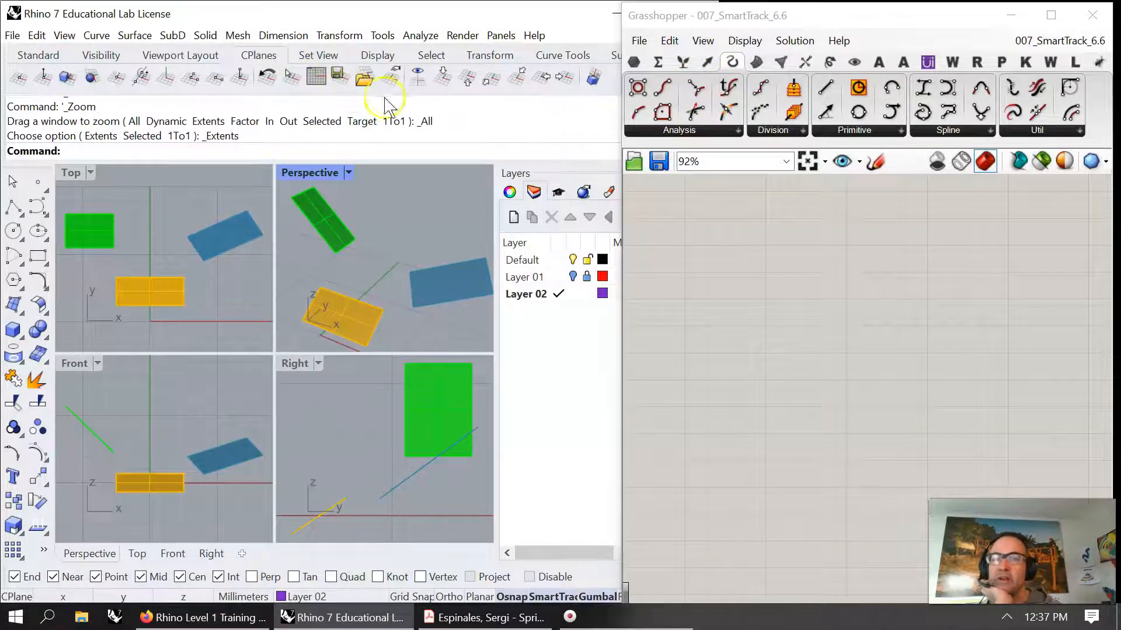
Step: Dock the CPlanes toolbar beneath the object snap options and maximize the Perspective viewport, viewing the rectangles from a lower angle
{"action": "left_click_drag", "start_coordinate": [260, 58], "coordinate": [193, 587]}
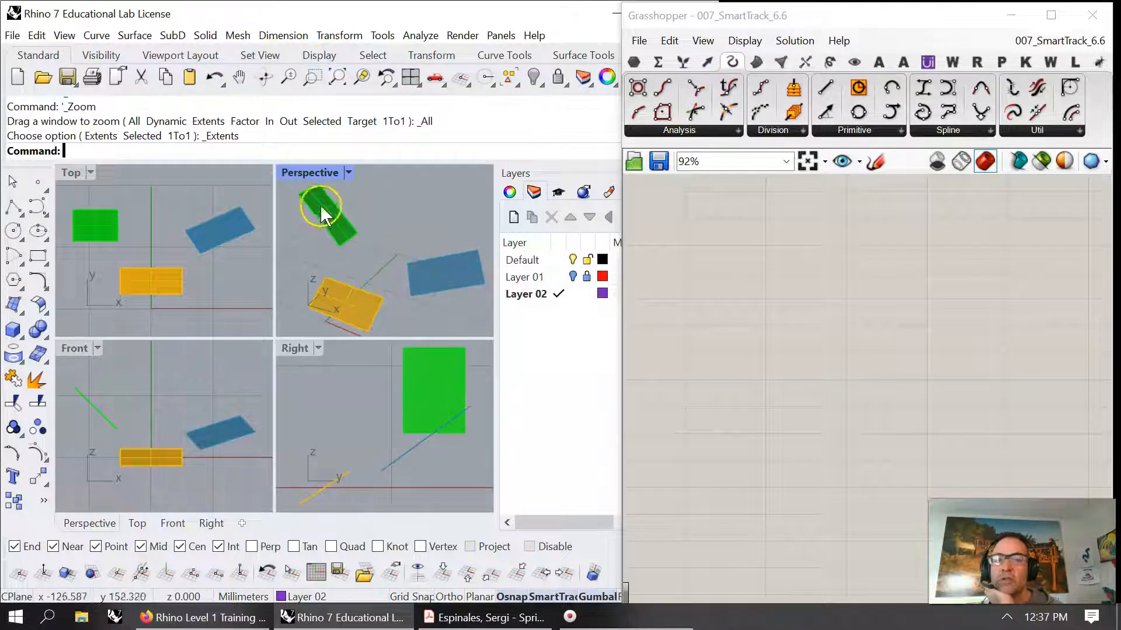
{"action": "double_click", "coordinate": [307, 173]}
{"action": "right_click_drag", "start_coordinate": [280, 361], "coordinate": [388, 331]}
{"action": "right_click_drag", "start_coordinate": [299, 339], "coordinate": [279, 353]}
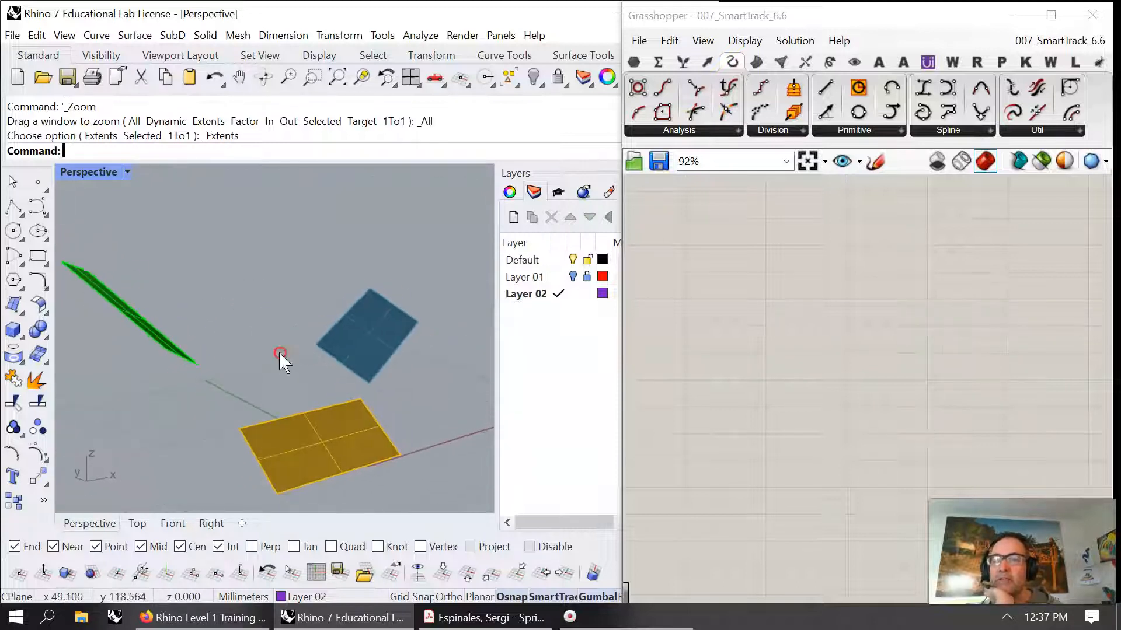
Step: Widen the Grasshopper window toward the Rhino viewport and place a Geometry parameter on its canvas
{"action": "left_click_drag", "start_coordinate": [622, 329], "coordinate": [495, 329]}
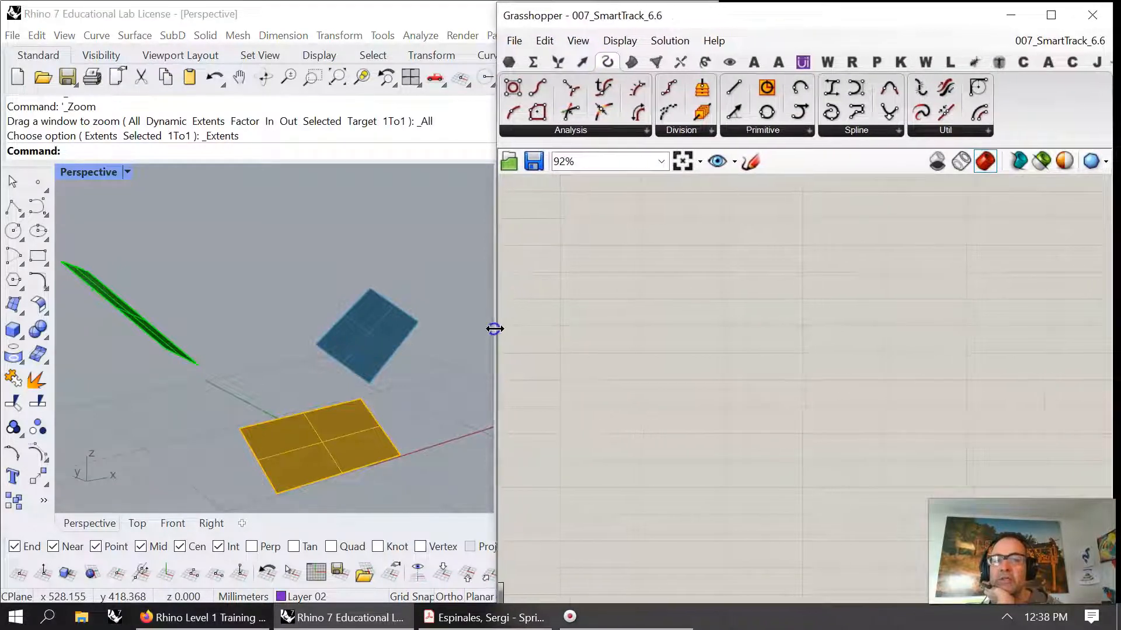
{"action": "left_click", "coordinate": [508, 62]}
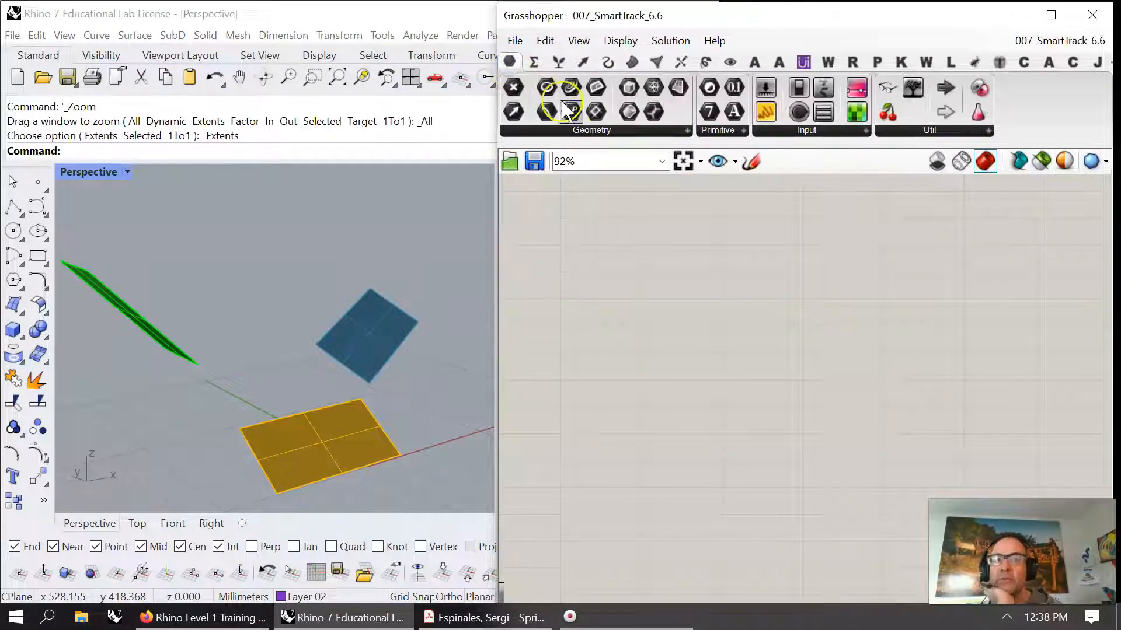
{"action": "left_click", "coordinate": [594, 132]}
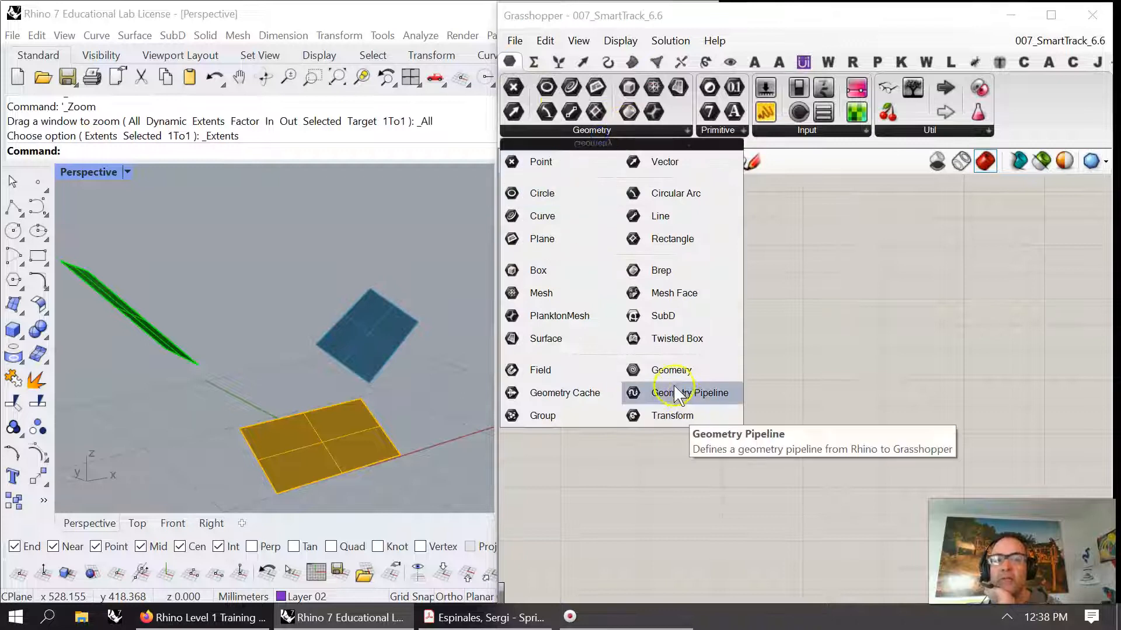
{"action": "left_click", "coordinate": [677, 394]}
{"action": "left_click", "coordinate": [590, 248]}
{"action": "left_click_drag", "start_coordinate": [606, 246], "coordinate": [623, 226]}
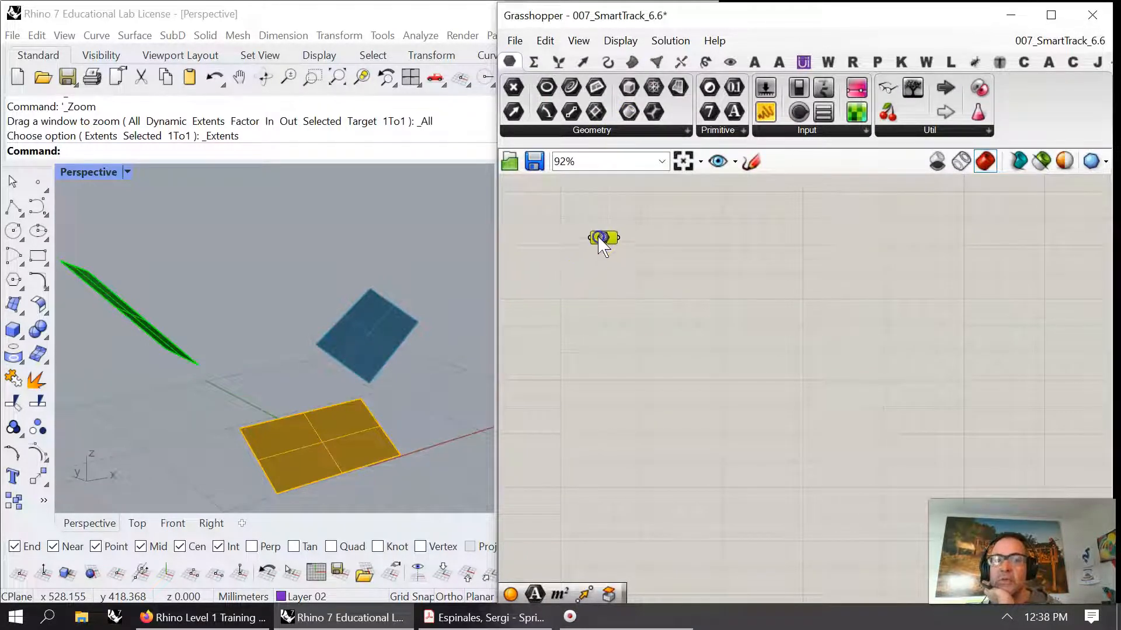
Step: Reference the green rectangle as the single geometry of the Geometry parameter
{"action": "left_click", "coordinate": [136, 319]}
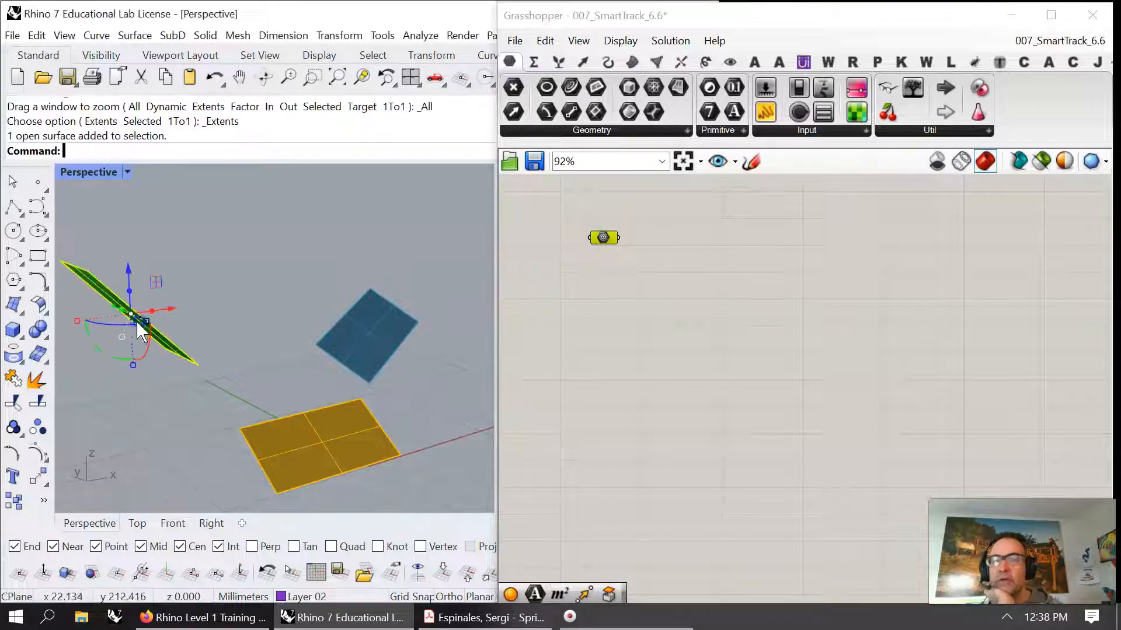
{"action": "right_click", "coordinate": [599, 243]}
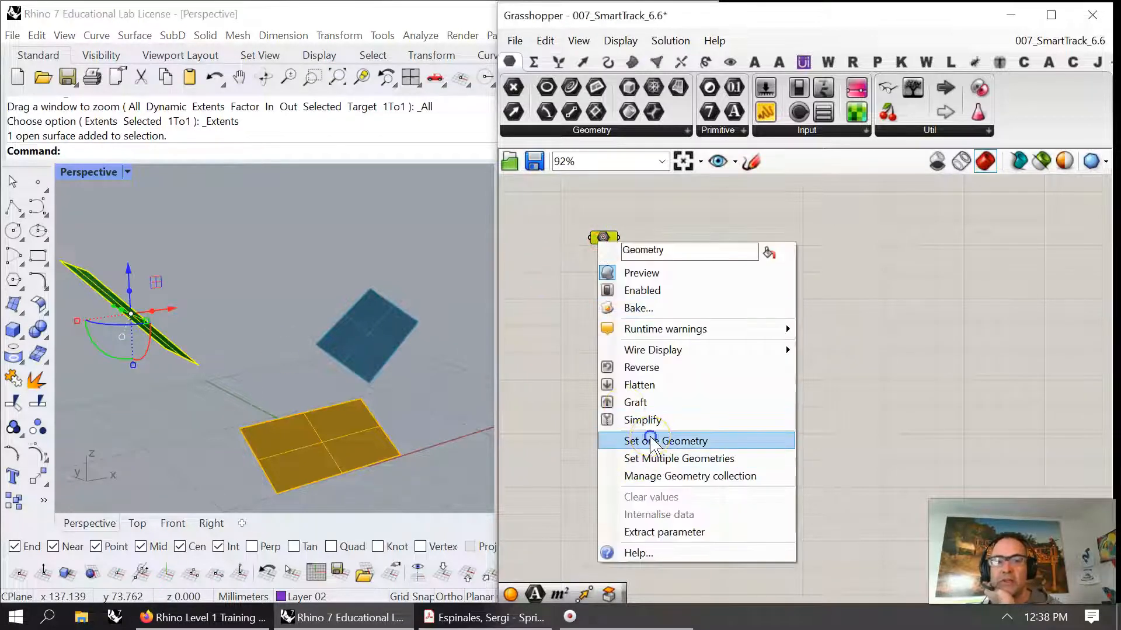
{"action": "left_click", "coordinate": [643, 438]}
{"action": "left_click", "coordinate": [180, 363]}
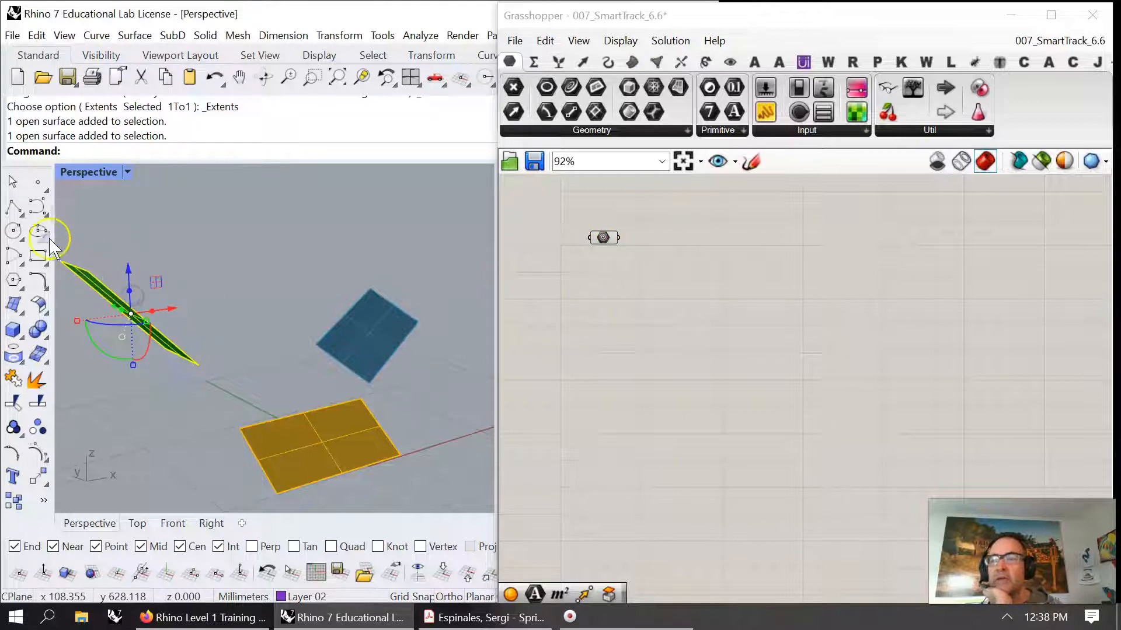
Step: Hide the original green rectangle in Rhino and select the Geometry parameter to highlight its preview
{"action": "left_click", "coordinate": [99, 55]}
{"action": "left_click", "coordinate": [19, 76]}
{"action": "right_click_drag", "start_coordinate": [216, 280], "coordinate": [160, 327]}
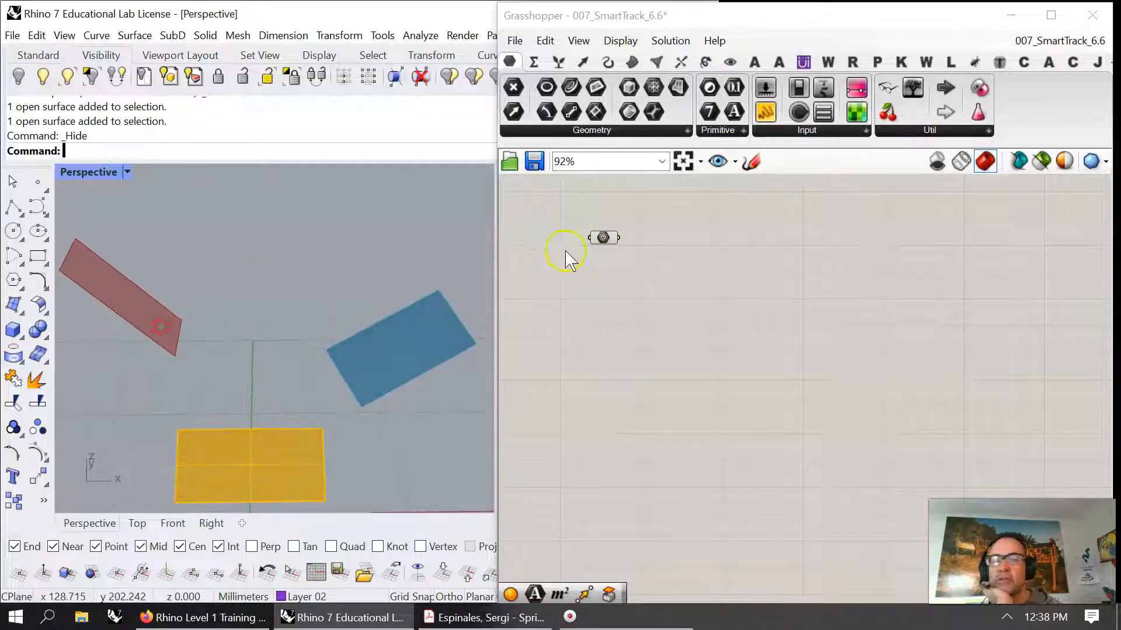
{"action": "left_click", "coordinate": [602, 240]}
Step: Add a Surface and a Brep parameter below the Geometry parameter, with Surface moved aside from the column
{"action": "left_click", "coordinate": [594, 130]}
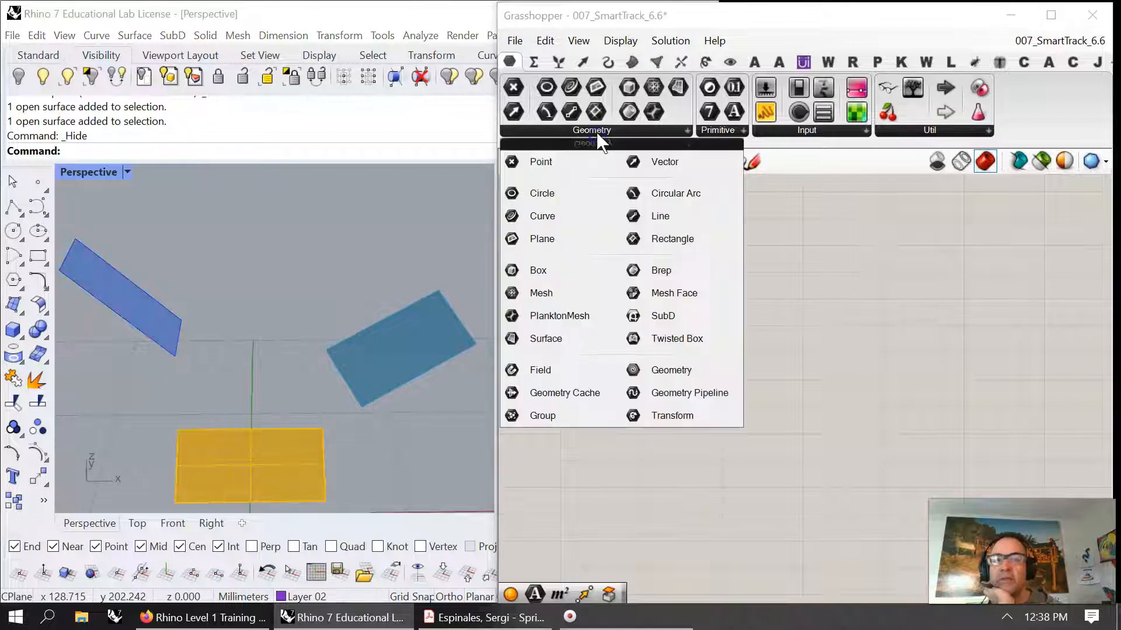
{"action": "left_click_drag", "start_coordinate": [533, 338], "coordinate": [610, 297]}
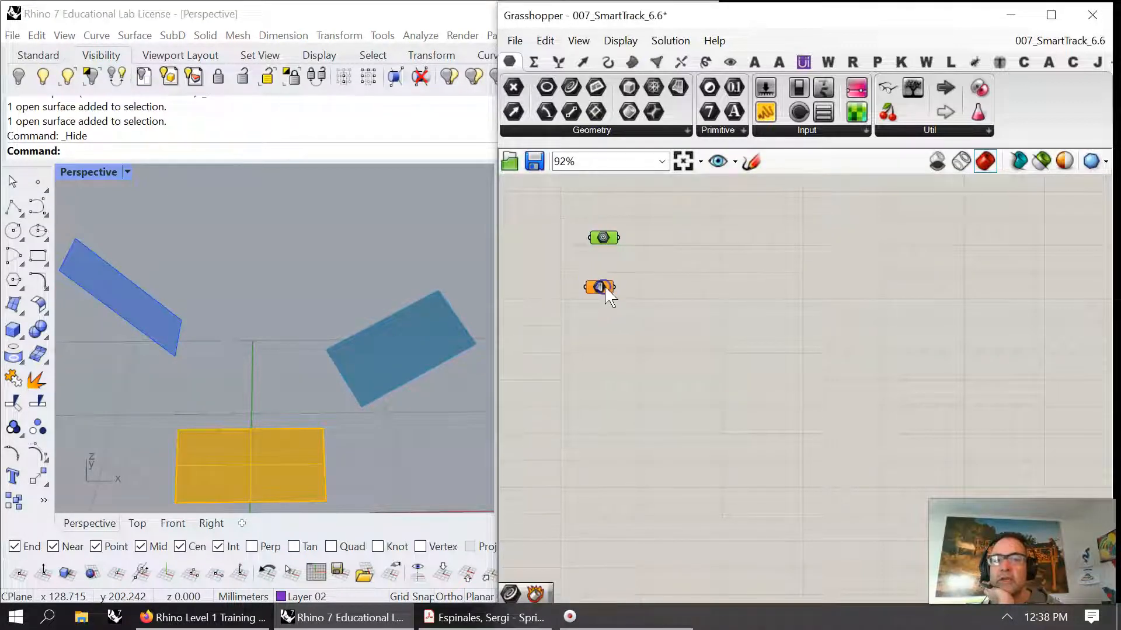
{"action": "left_click", "coordinate": [593, 130]}
{"action": "left_click_drag", "start_coordinate": [672, 270], "coordinate": [600, 318]}
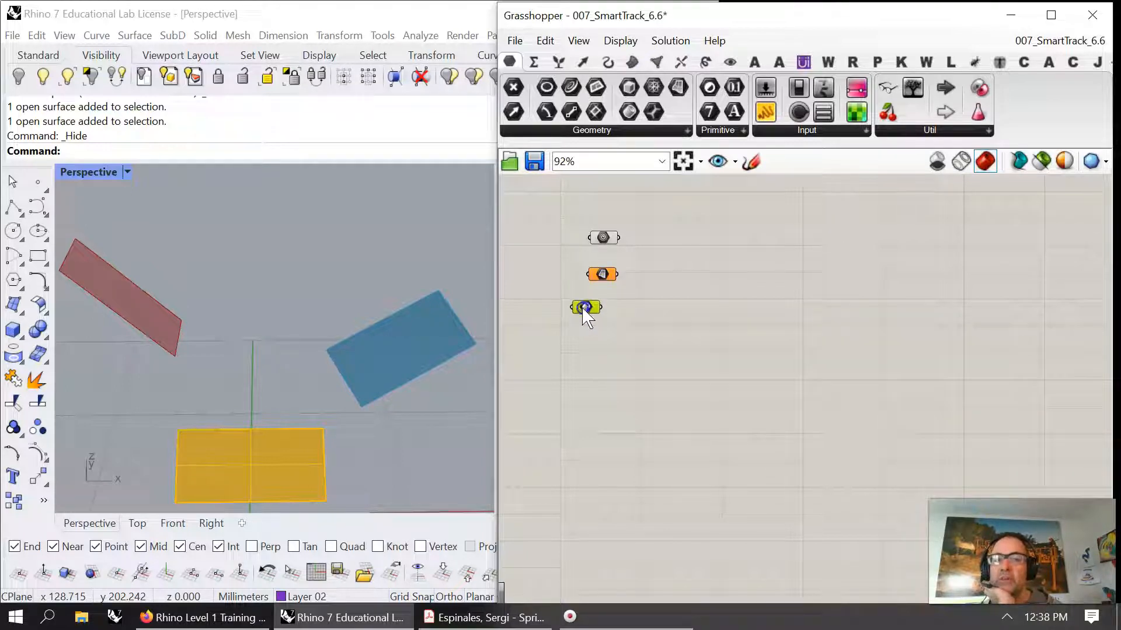
{"action": "left_click_drag", "start_coordinate": [607, 280], "coordinate": [655, 298]}
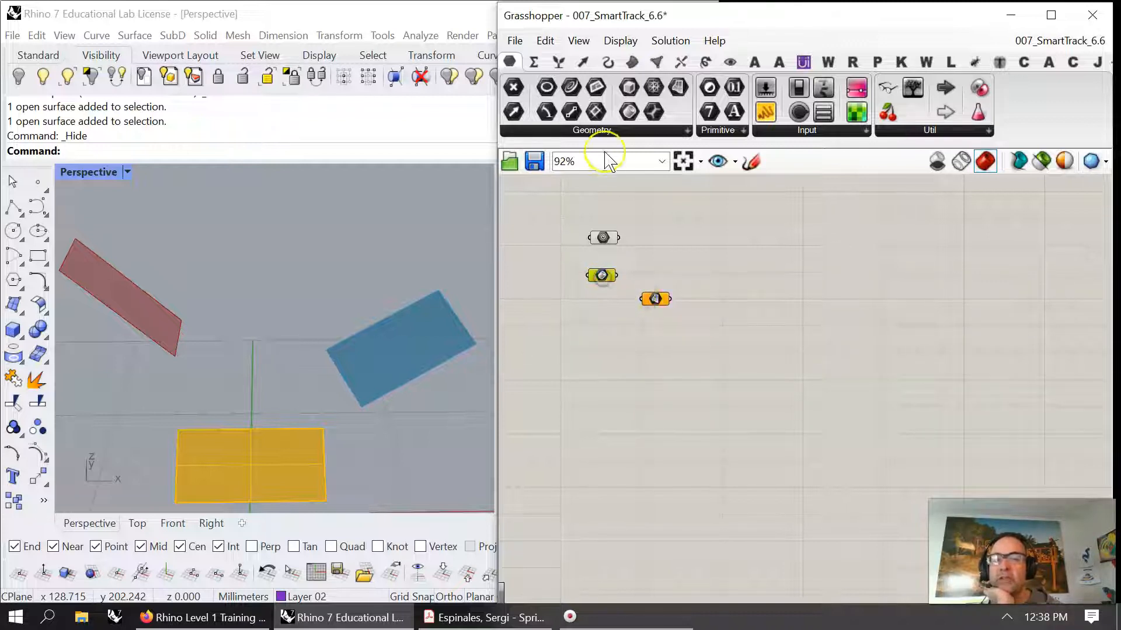
Step: Place a Plane parameter on the Grasshopper canvas below the other parameters
{"action": "left_click", "coordinate": [590, 131]}
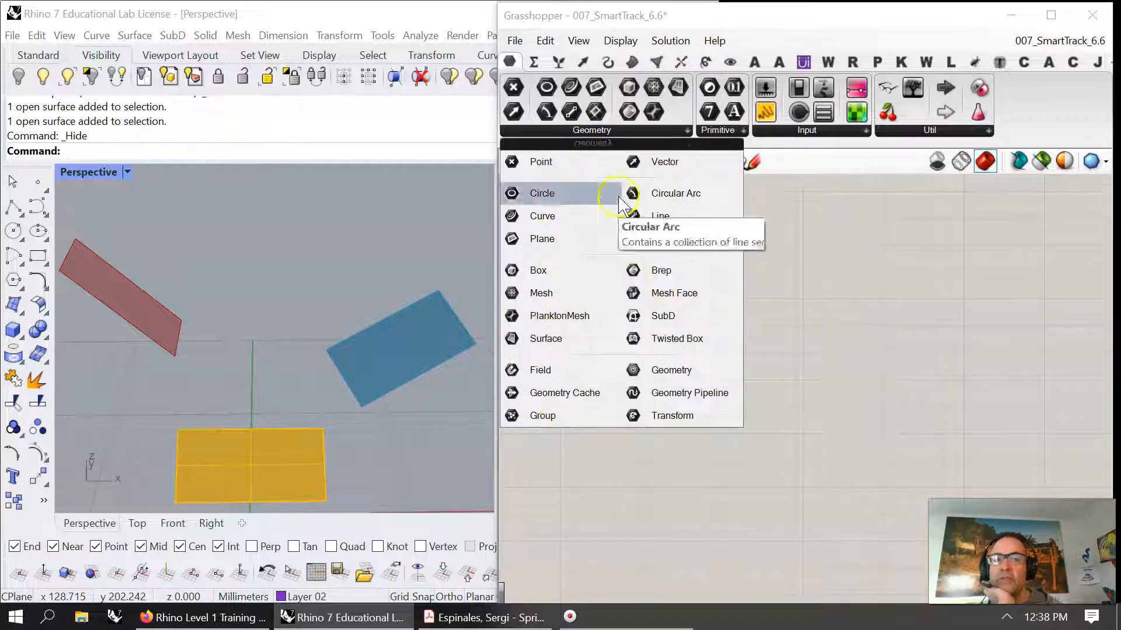
{"action": "left_click", "coordinate": [615, 240]}
{"action": "left_click", "coordinate": [607, 350]}
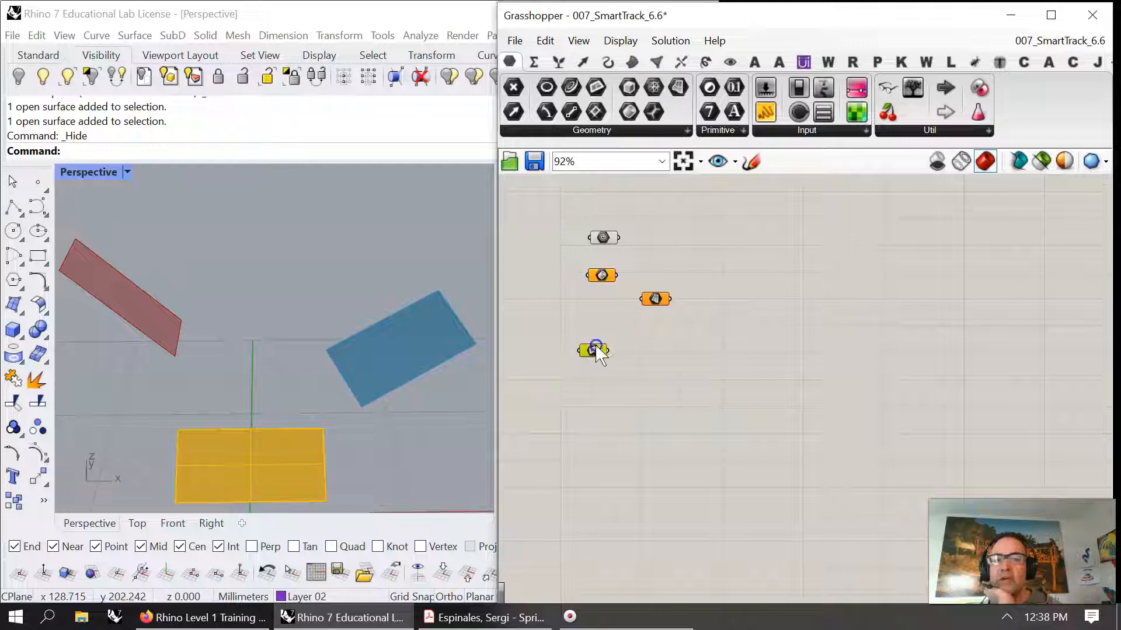
Step: Set one plane on the blue rectangle, with its origin at the lowest corner and its X and Y axes along the long and short edges
{"action": "left_click", "coordinate": [394, 344]}
{"action": "right_click", "coordinate": [594, 350]}
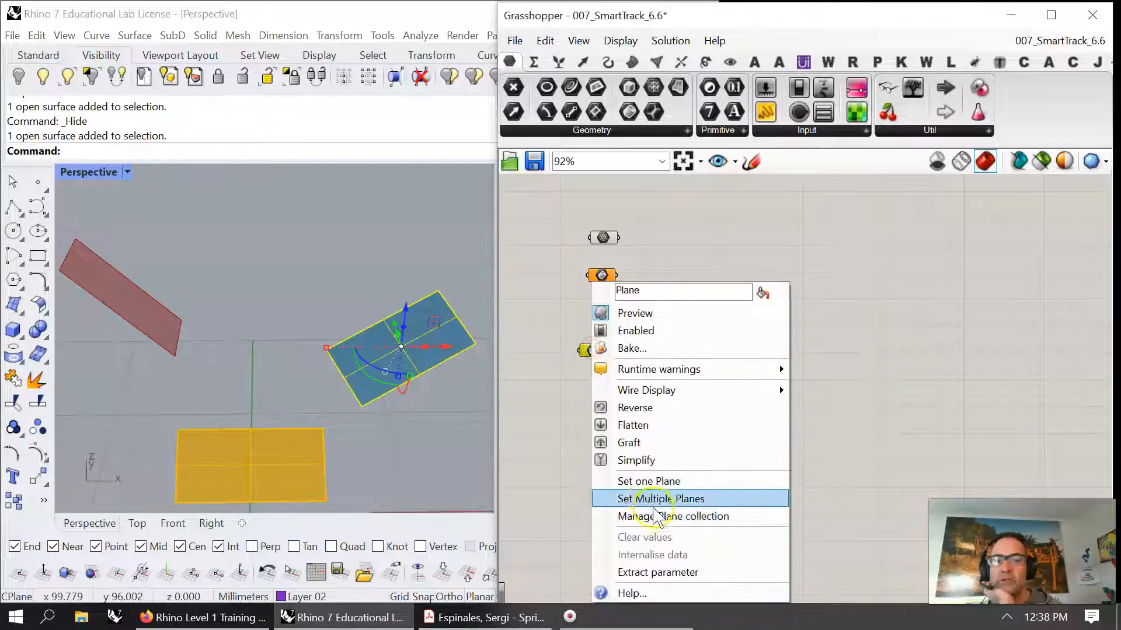
{"action": "left_click", "coordinate": [642, 481]}
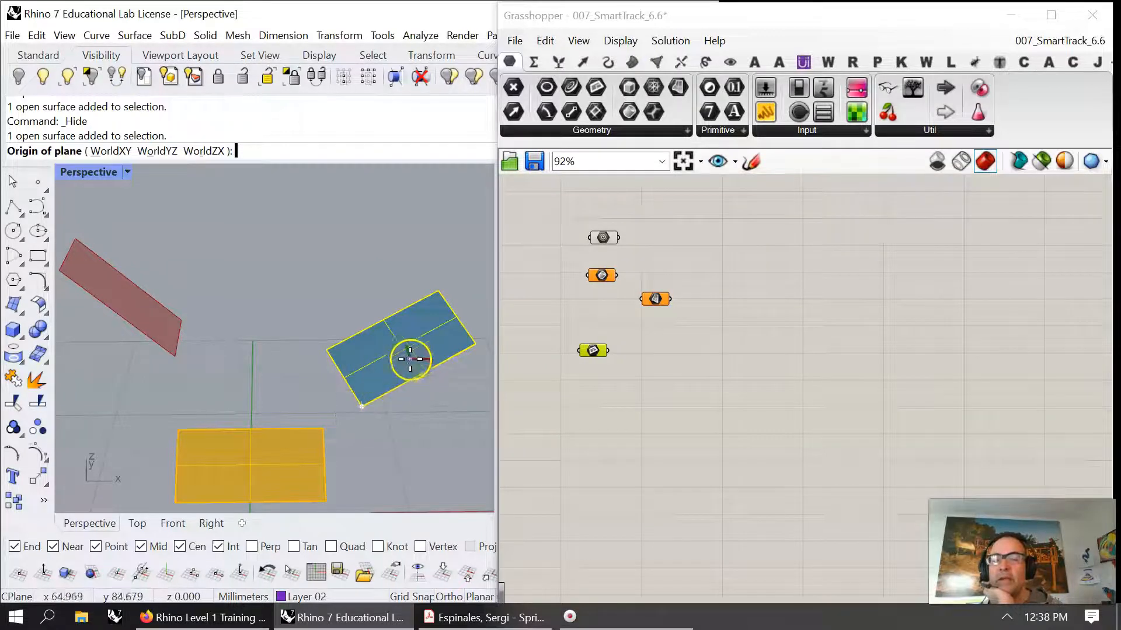
{"action": "right_click_drag", "start_coordinate": [425, 383], "coordinate": [400, 333]}
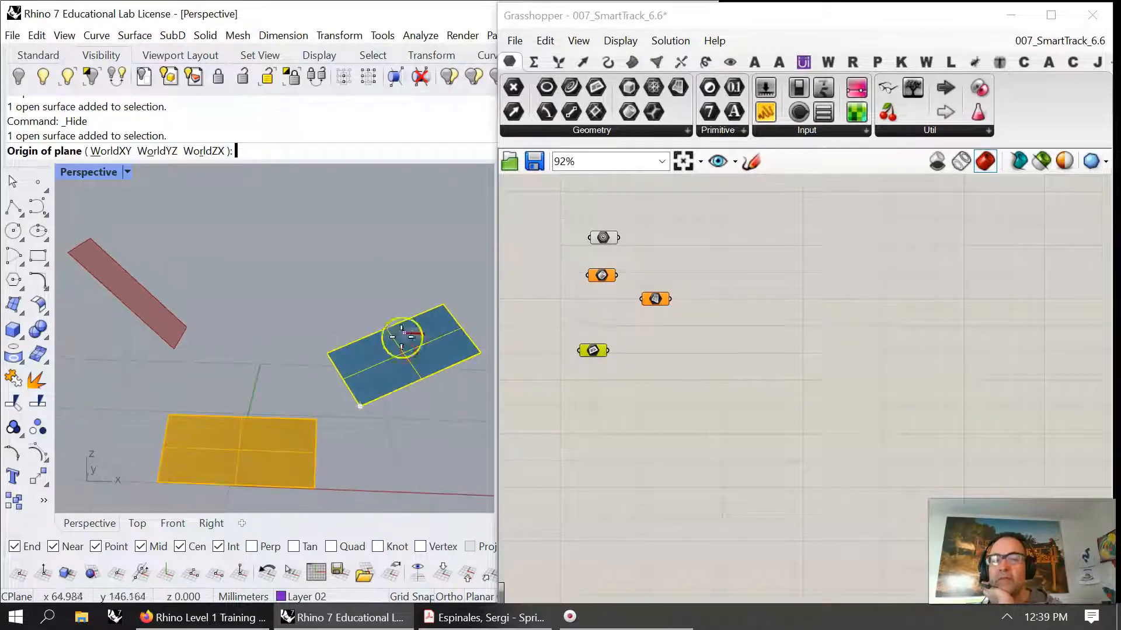
{"action": "left_click", "coordinate": [362, 408]}
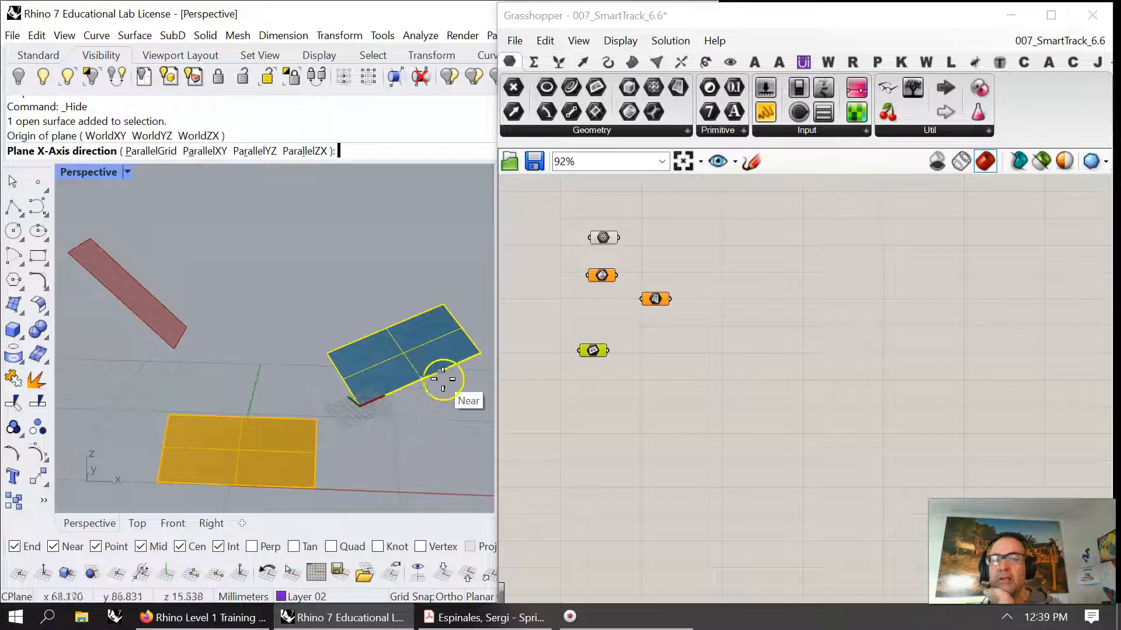
{"action": "left_click", "coordinate": [481, 352]}
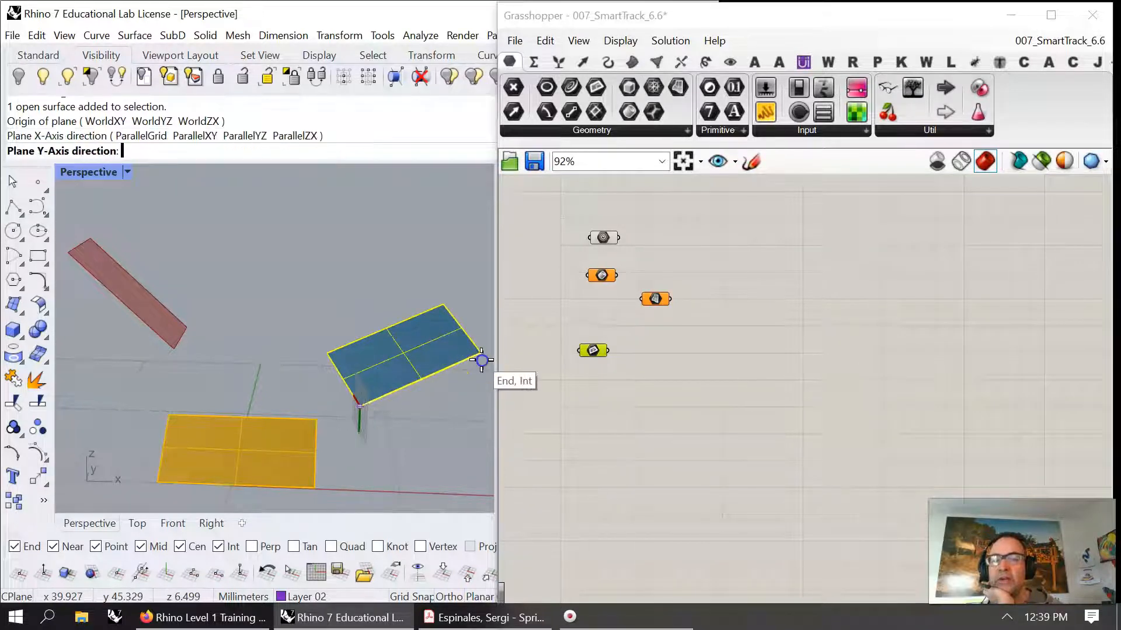
{"action": "left_click", "coordinate": [326, 357]}
Step: Arrange the Plane and Surface parameters in a rough column beneath the Geometry and Brep parameters
{"action": "mouse_move", "coordinate": [393, 433]}
{"action": "right_mouse_down"}
{"action": "mouse_move", "coordinate": [401, 393]}
{"action": "mouse_move", "coordinate": [404, 435]}
{"action": "mouse_move", "coordinate": [410, 428]}
{"action": "right_mouse_up"}
{"action": "left_click", "coordinate": [557, 379]}
{"action": "left_click_drag", "start_coordinate": [589, 365], "coordinate": [604, 358]}
{"action": "left_click_drag", "start_coordinate": [656, 297], "coordinate": [612, 319]}
{"action": "left_click", "coordinate": [602, 239]}
{"action": "left_click", "coordinate": [601, 275]}
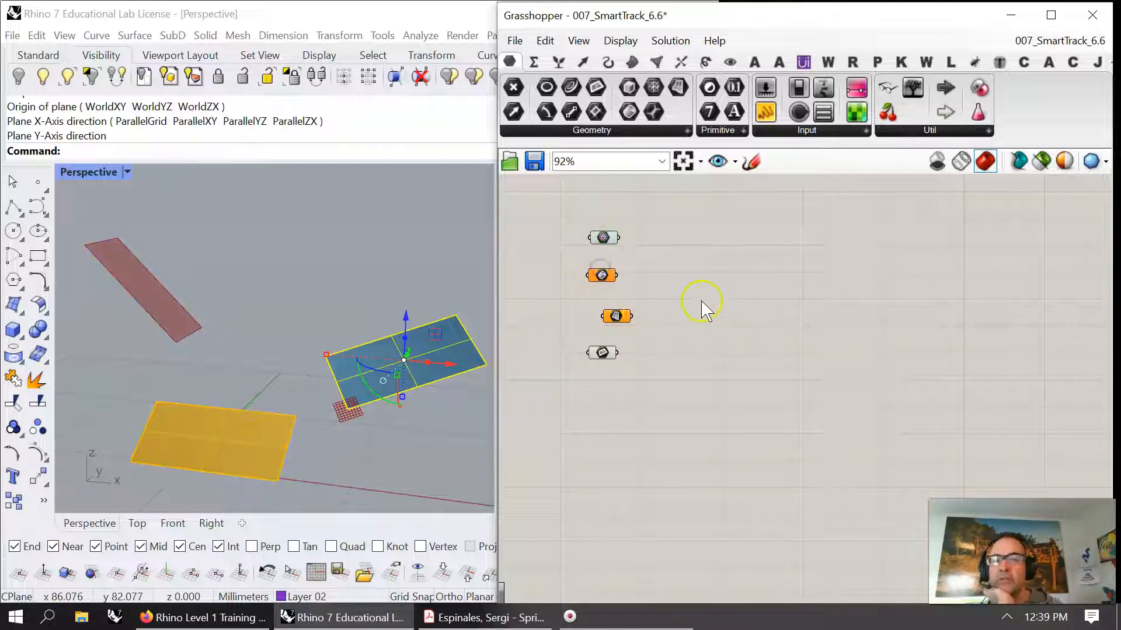
Step: Hide the yellow rectangle in the Rhino model
{"action": "left_click", "coordinate": [506, 409]}
{"action": "left_click", "coordinate": [330, 473]}
{"action": "left_click", "coordinate": [251, 444]}
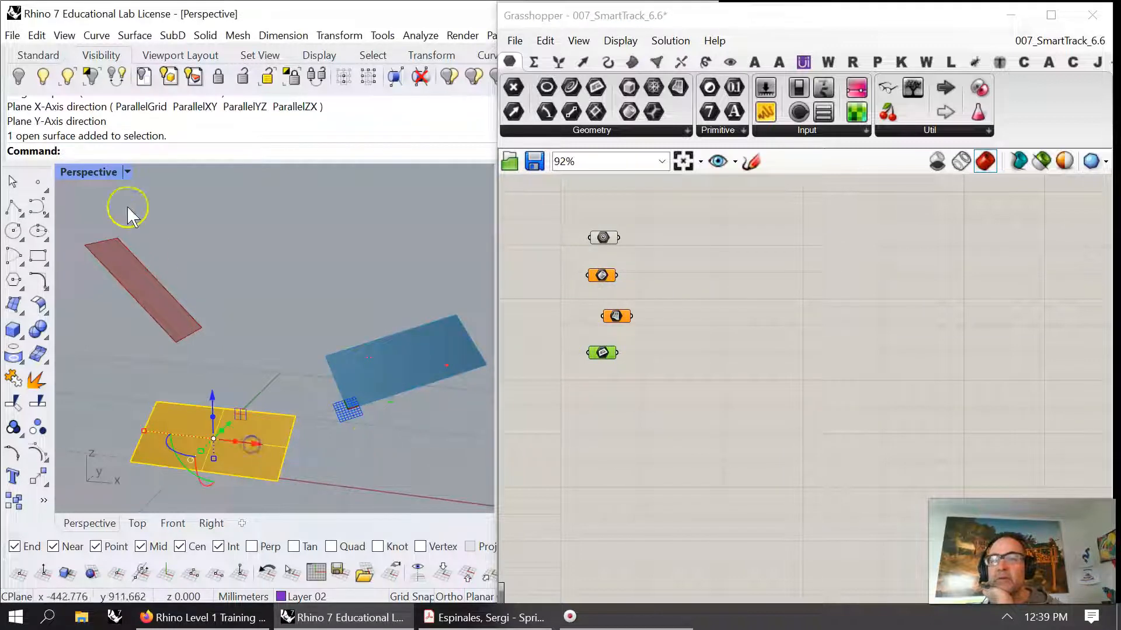
{"action": "left_click", "coordinate": [19, 83]}
{"action": "right_click_drag", "start_coordinate": [337, 453], "coordinate": [278, 455]}
Step: Place a Rotate and a Rotate 3D component one below the other beside the Geometry parameter
{"action": "left_click", "coordinate": [603, 236]}
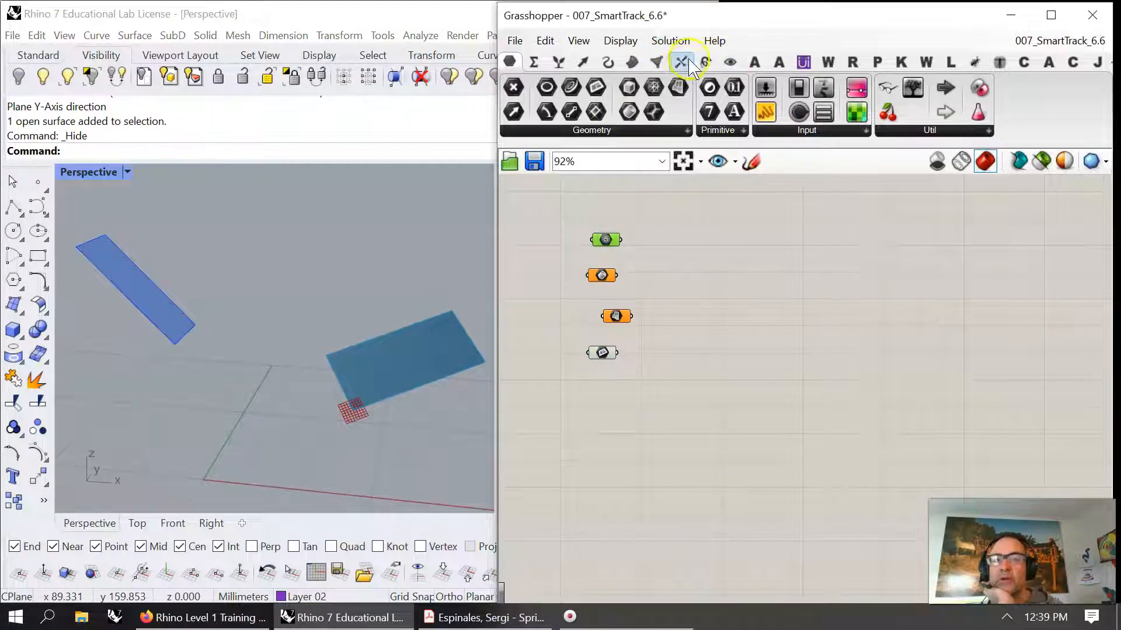
{"action": "left_click", "coordinate": [705, 63]}
{"action": "left_click", "coordinate": [685, 130]}
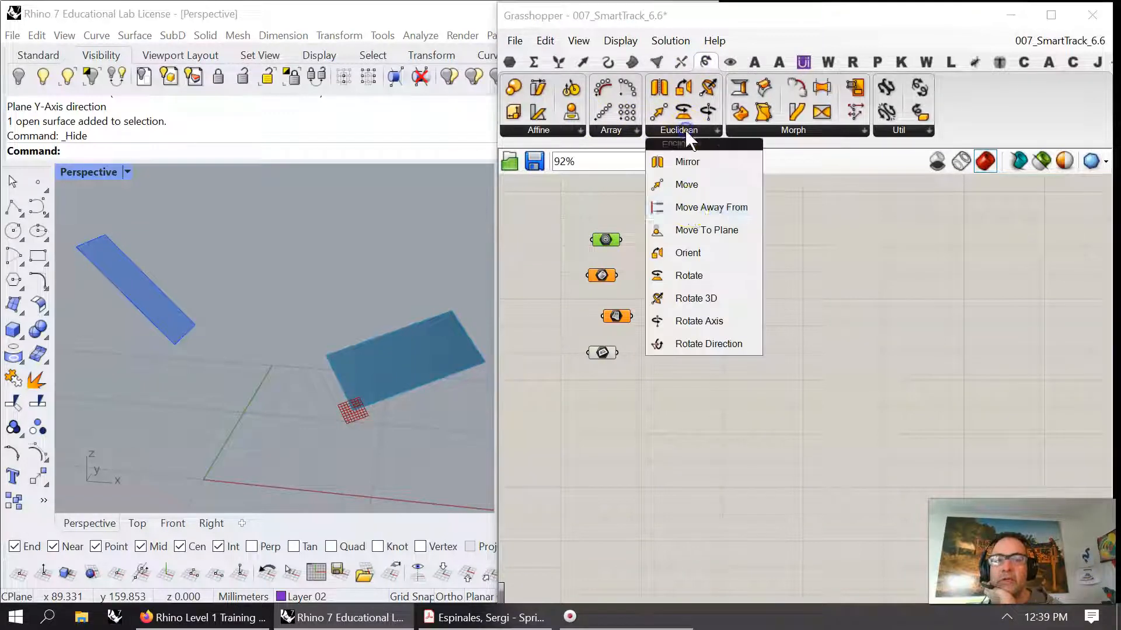
{"action": "left_click_drag", "start_coordinate": [691, 278], "coordinate": [740, 245]}
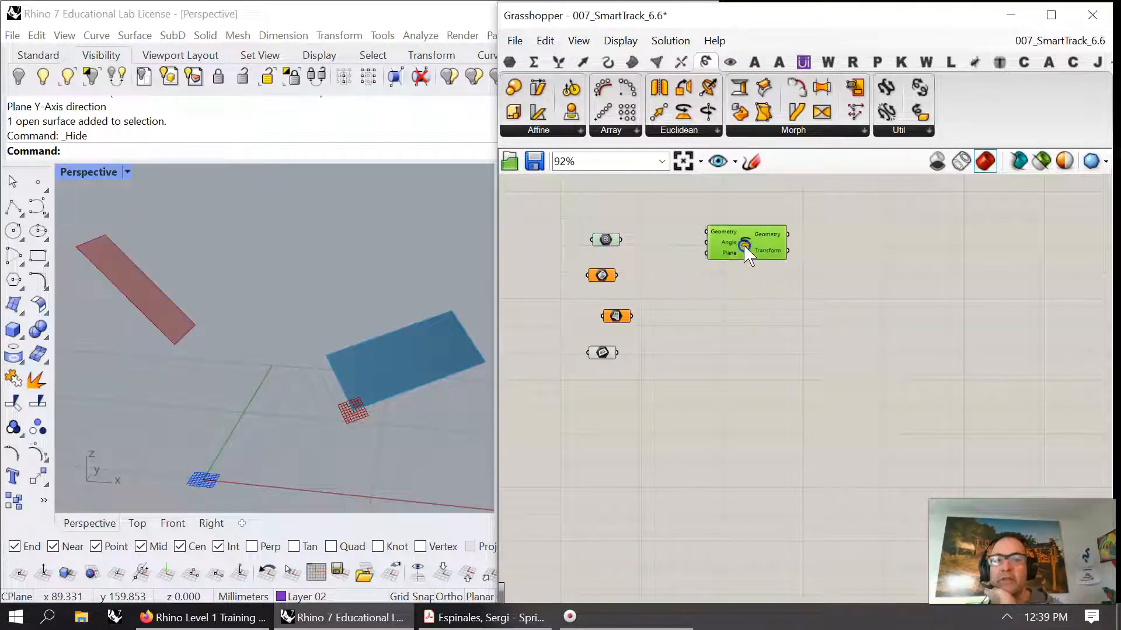
{"action": "left_click", "coordinate": [679, 129]}
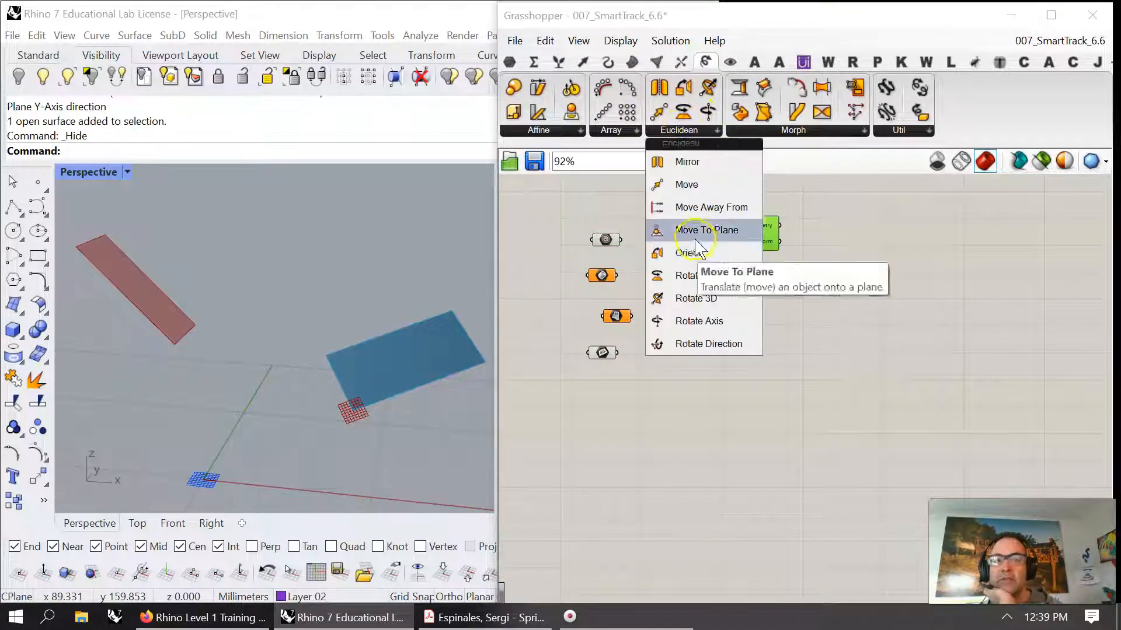
{"action": "left_click_drag", "start_coordinate": [697, 299], "coordinate": [732, 298]}
Step: Shift the Brep, Surface and Plane parameters lower and add a Rotate Direction component below Rotate 3D
{"action": "mouse_move", "coordinate": [640, 403]}
{"action": "left_mouse_down"}
{"action": "mouse_move", "coordinate": [587, 267]}
{"action": "mouse_move", "coordinate": [616, 376]}
{"action": "left_mouse_up"}
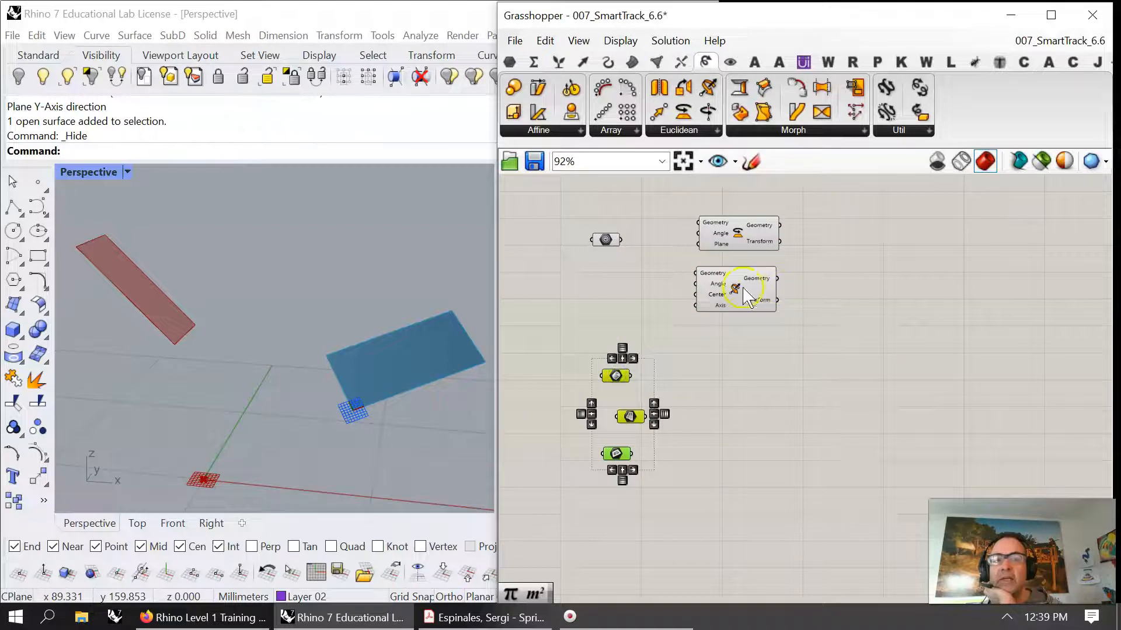
{"action": "left_click", "coordinate": [680, 130]}
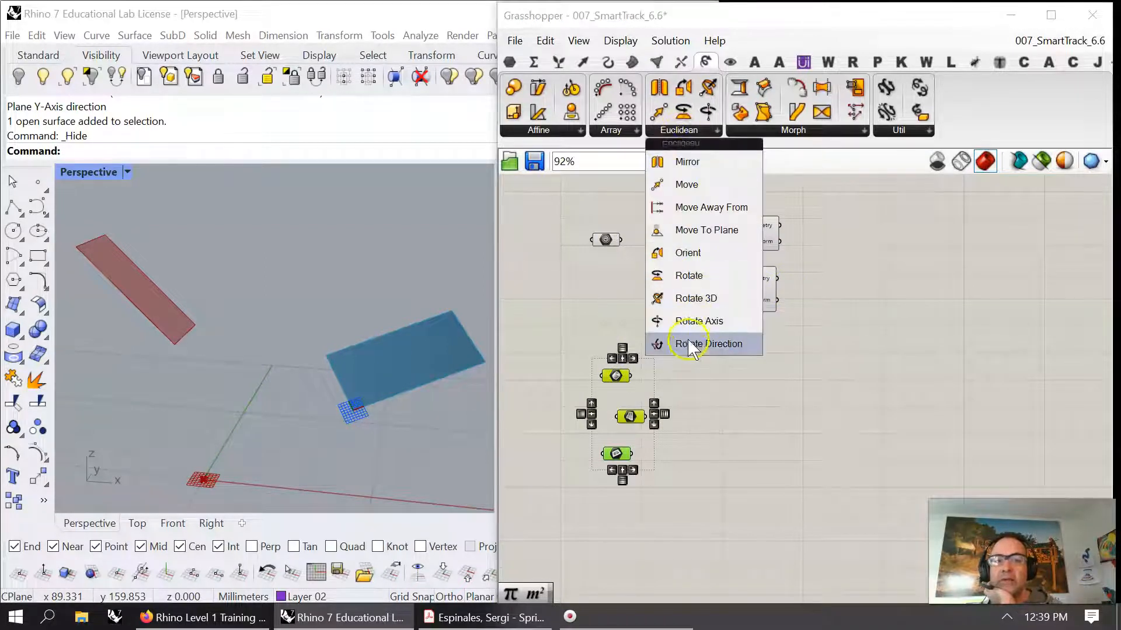
{"action": "left_click_drag", "start_coordinate": [684, 346], "coordinate": [735, 350]}
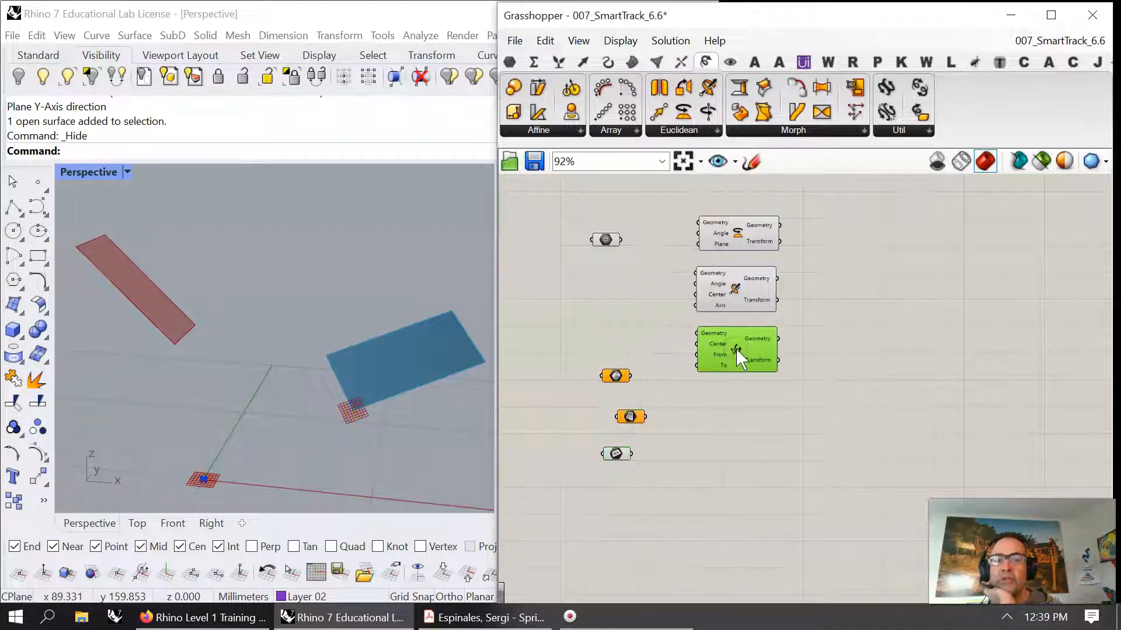
Step: Add a Rotate Plane component beside the Plane parameter and feed that parameter into its Plane input
{"action": "right_click_drag", "start_coordinate": [751, 467], "coordinate": [710, 424]}
{"action": "left_click", "coordinate": [584, 62]}
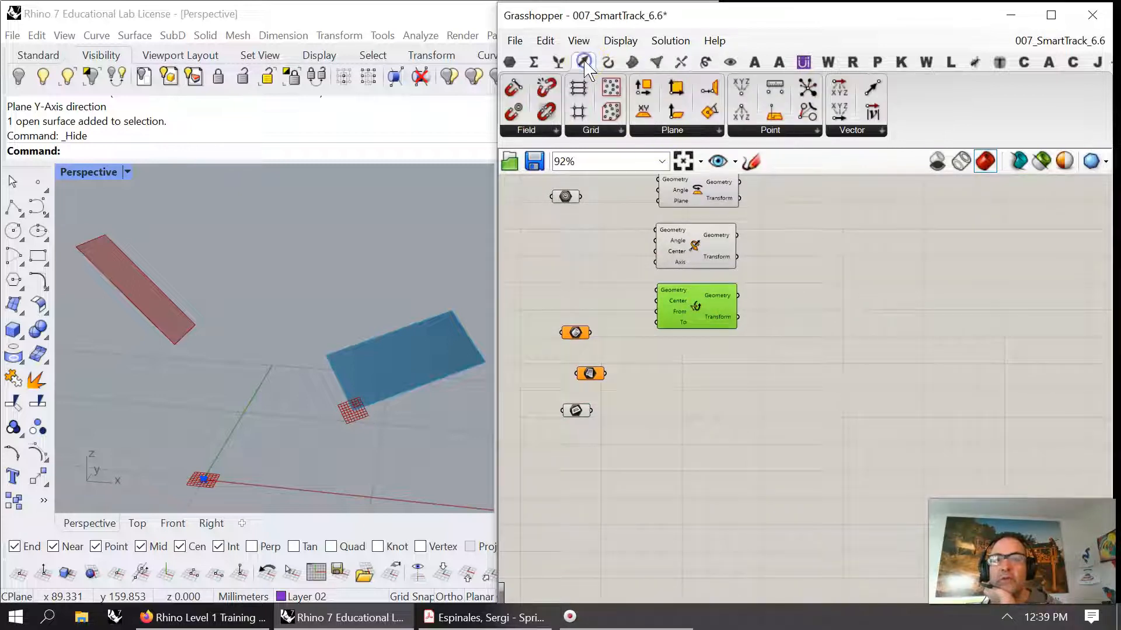
{"action": "left_click", "coordinate": [672, 130]}
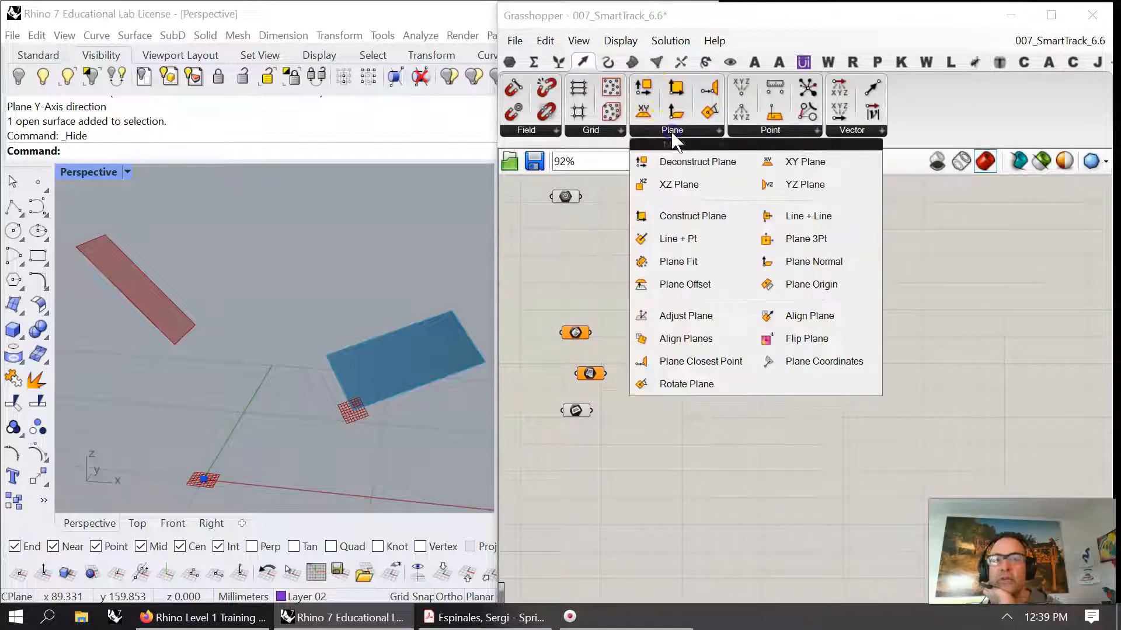
{"action": "left_click", "coordinate": [680, 382]}
{"action": "left_click", "coordinate": [671, 445]}
{"action": "left_click_drag", "start_coordinate": [592, 412], "coordinate": [693, 430]}
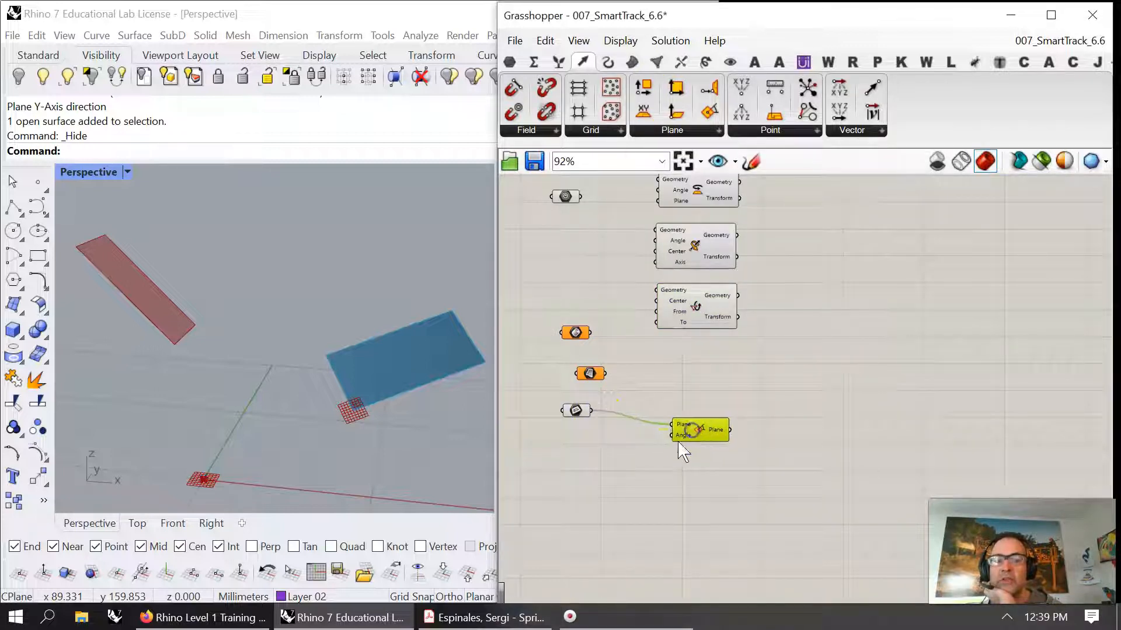
Step: Add a Pi component below the Plane parameter and connect its output to the Angle input of Rotate Plane
{"action": "double_click", "coordinate": [593, 460]}
{"action": "type", "text": "pi"}
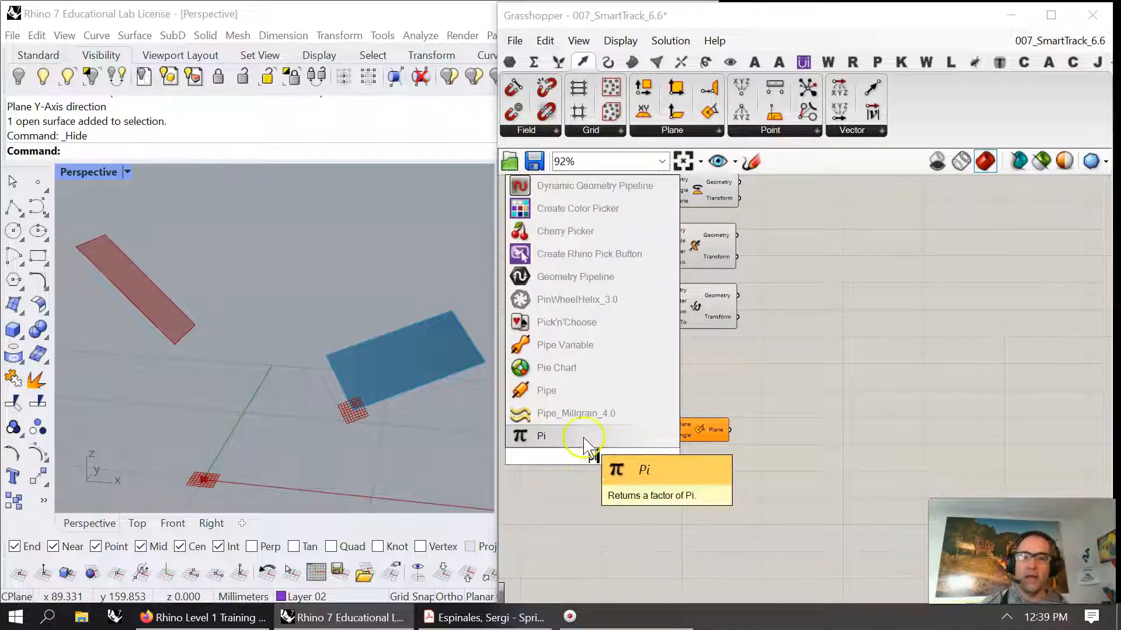
{"action": "key", "text": "Return"}
{"action": "mouse_move", "coordinate": [625, 456]}
{"action": "left_mouse_down"}
{"action": "mouse_move", "coordinate": [671, 435]}
{"action": "mouse_move", "coordinate": [608, 458]}
{"action": "mouse_move", "coordinate": [640, 462]}
{"action": "left_mouse_up"}
{"action": "left_click_drag", "start_coordinate": [702, 435], "coordinate": [757, 428]}
{"action": "left_click_drag", "start_coordinate": [615, 459], "coordinate": [660, 457]}
Step: Add a Range component and connect it to the Factor input of Pi
{"action": "left_click", "coordinate": [533, 62]}
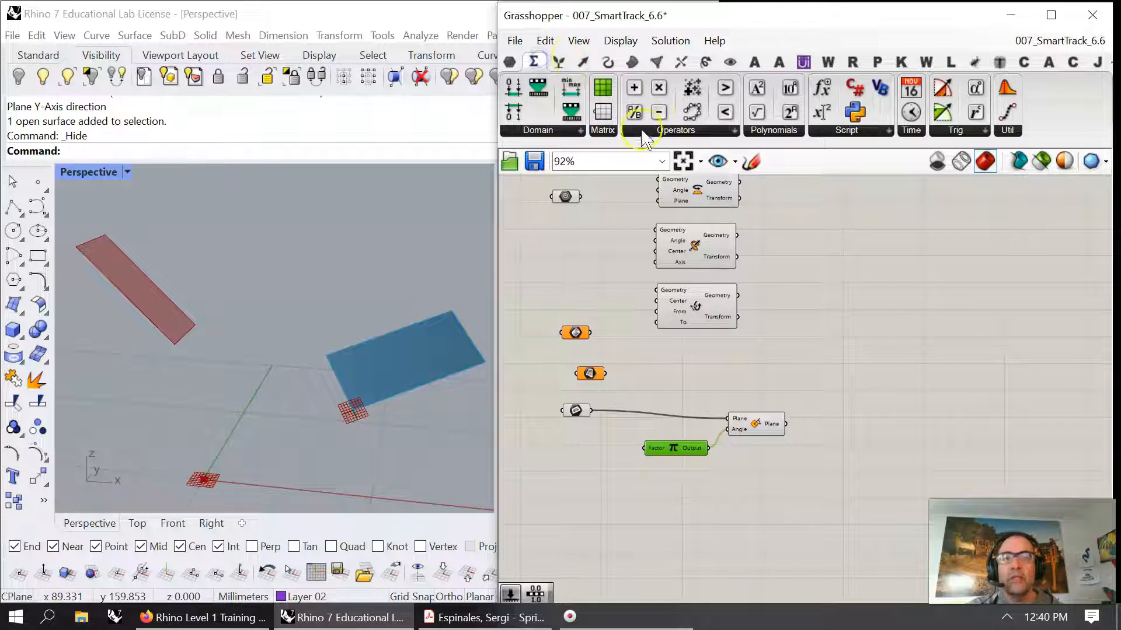
{"action": "left_click", "coordinate": [561, 62]}
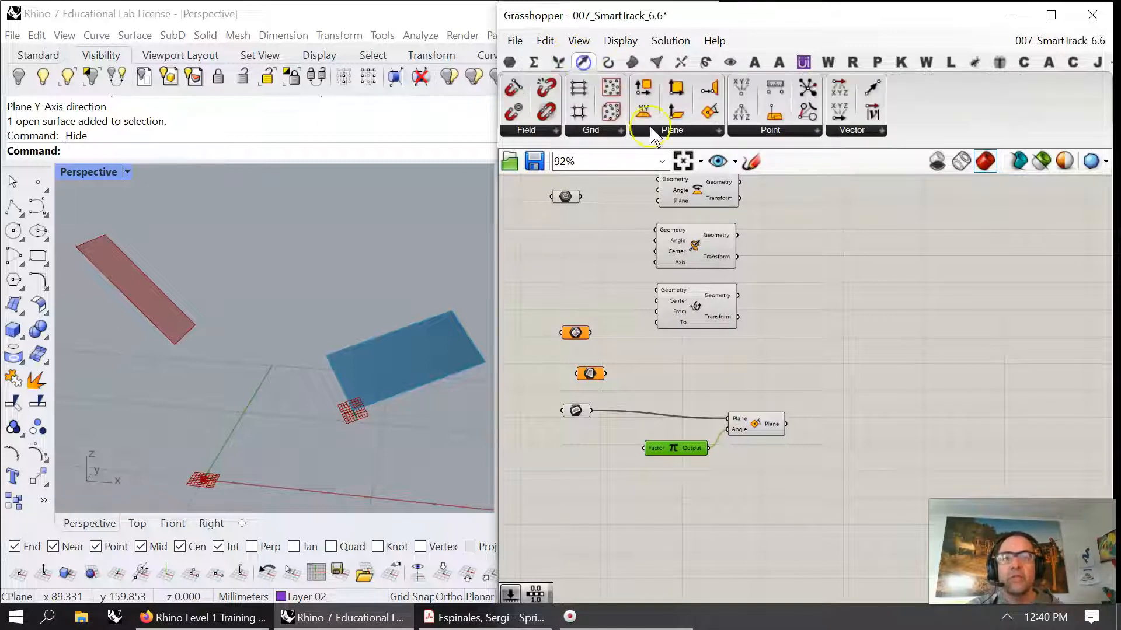
{"action": "left_click", "coordinate": [560, 62]}
{"action": "left_click", "coordinate": [662, 129]}
{"action": "left_click_drag", "start_coordinate": [666, 332], "coordinate": [600, 461]}
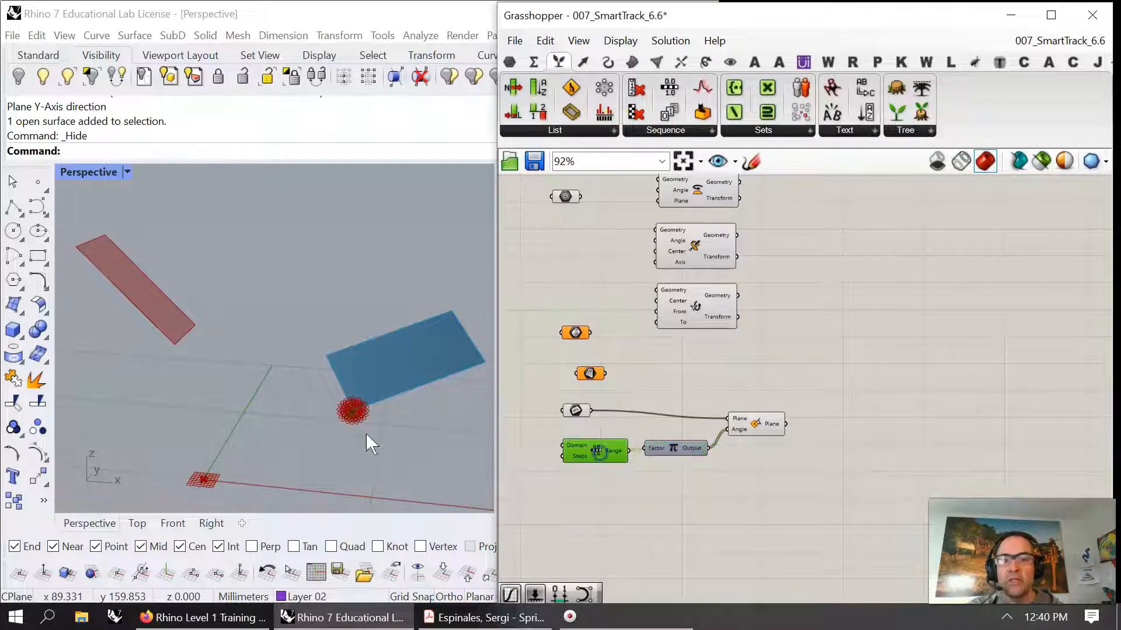
{"action": "scroll", "coordinate": [331, 408], "scroll_direction": "up", "scroll_amount": 2}
{"action": "scroll", "coordinate": [374, 411], "scroll_direction": "up", "scroll_amount": 3}
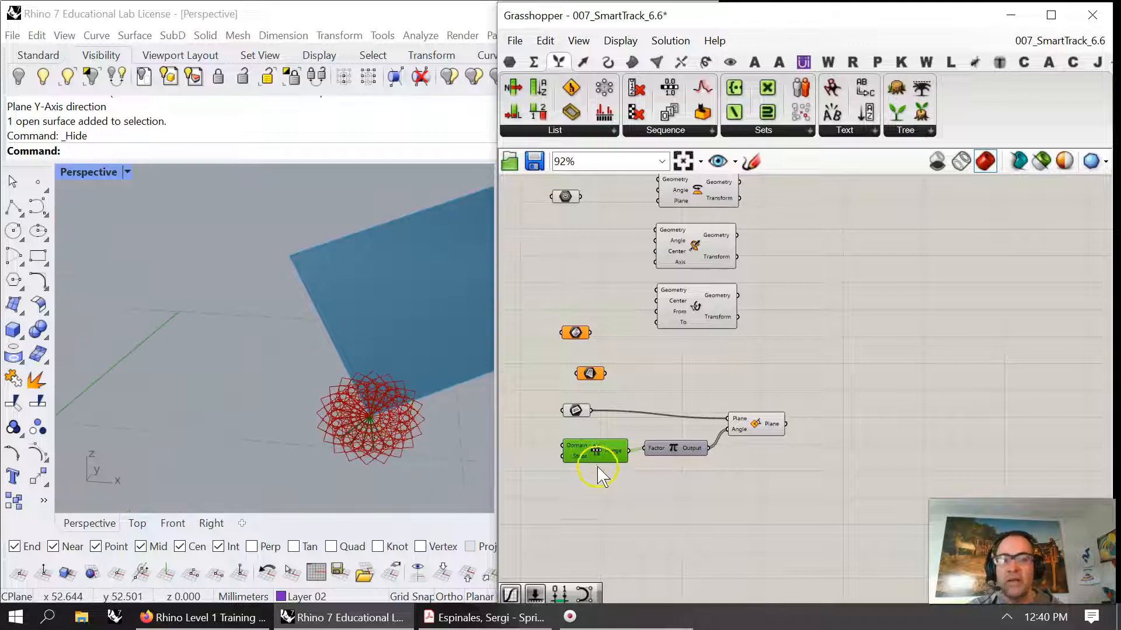
Step: Add a Construct Domain component and connect it to the Domain input of Range
{"action": "right_click_drag", "start_coordinate": [673, 489], "coordinate": [899, 455]}
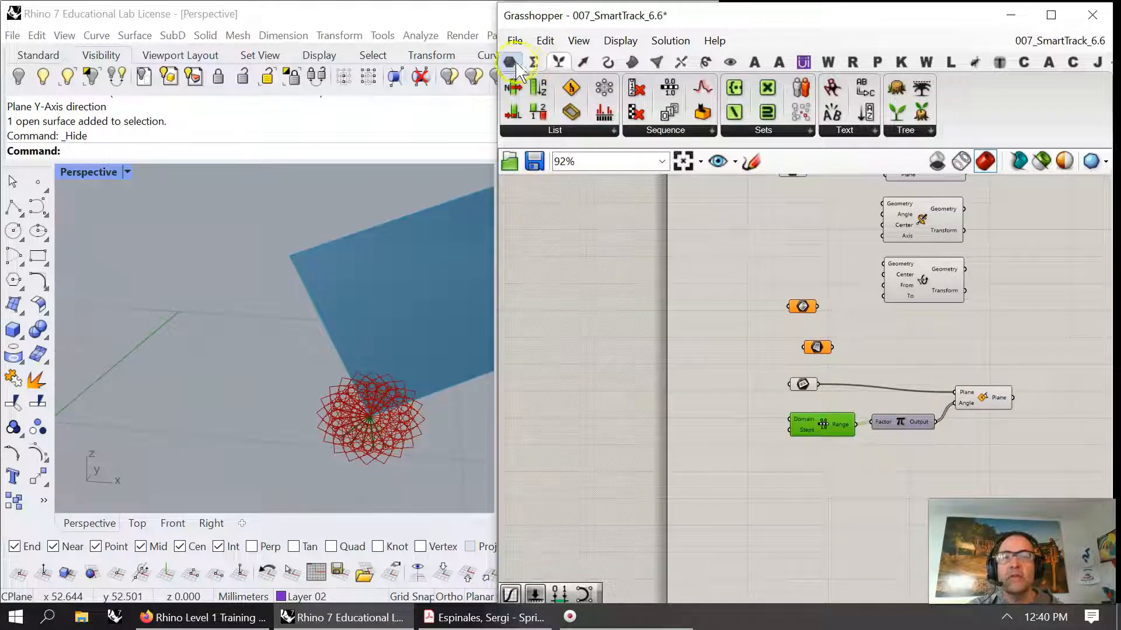
{"action": "left_click", "coordinate": [532, 62]}
{"action": "left_click_drag", "start_coordinate": [515, 88], "coordinate": [791, 420]}
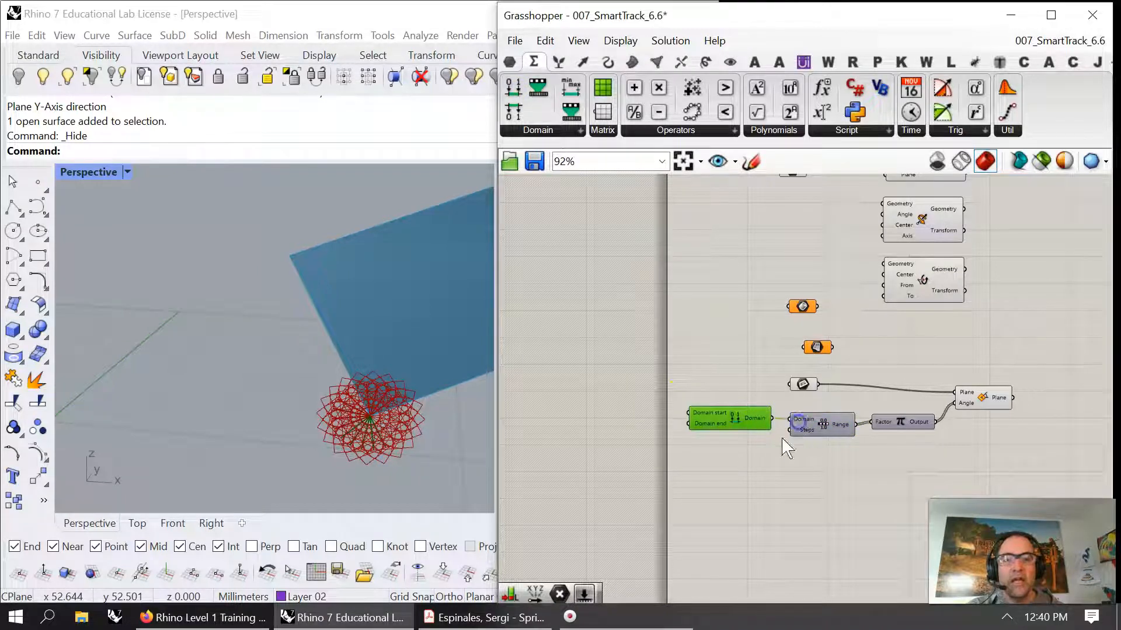
Step: Create an integer number slider for the Steps input of Range and set it to 4
{"action": "double_click", "coordinate": [724, 462]}
{"action": "type", "text": "2"}
{"action": "key", "text": "Return"}
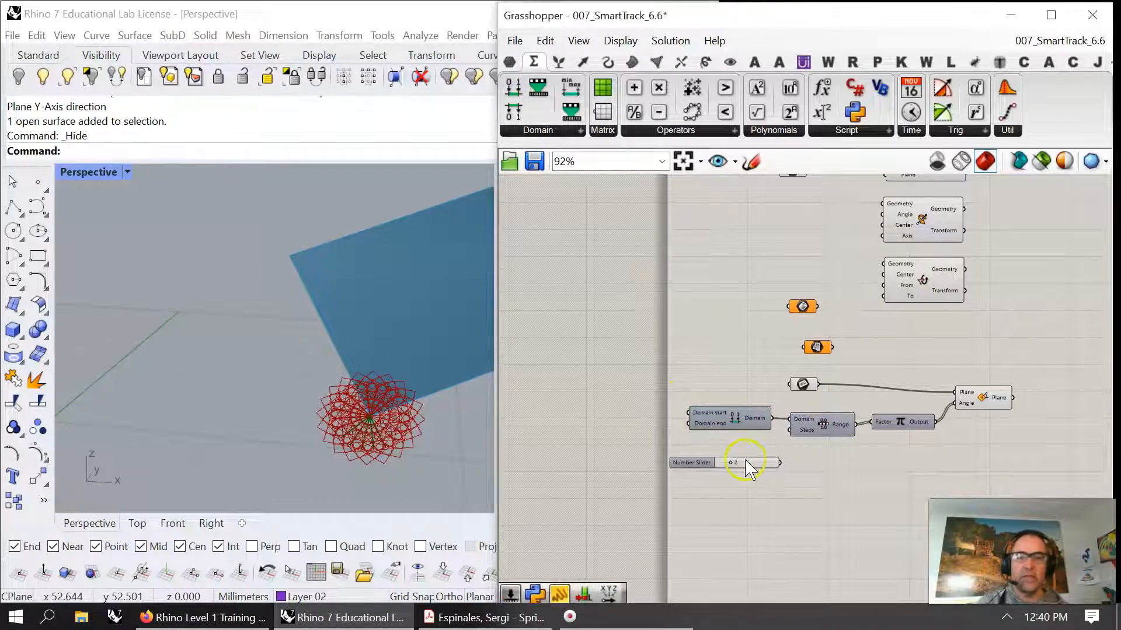
{"action": "left_click_drag", "start_coordinate": [779, 462], "coordinate": [789, 430]}
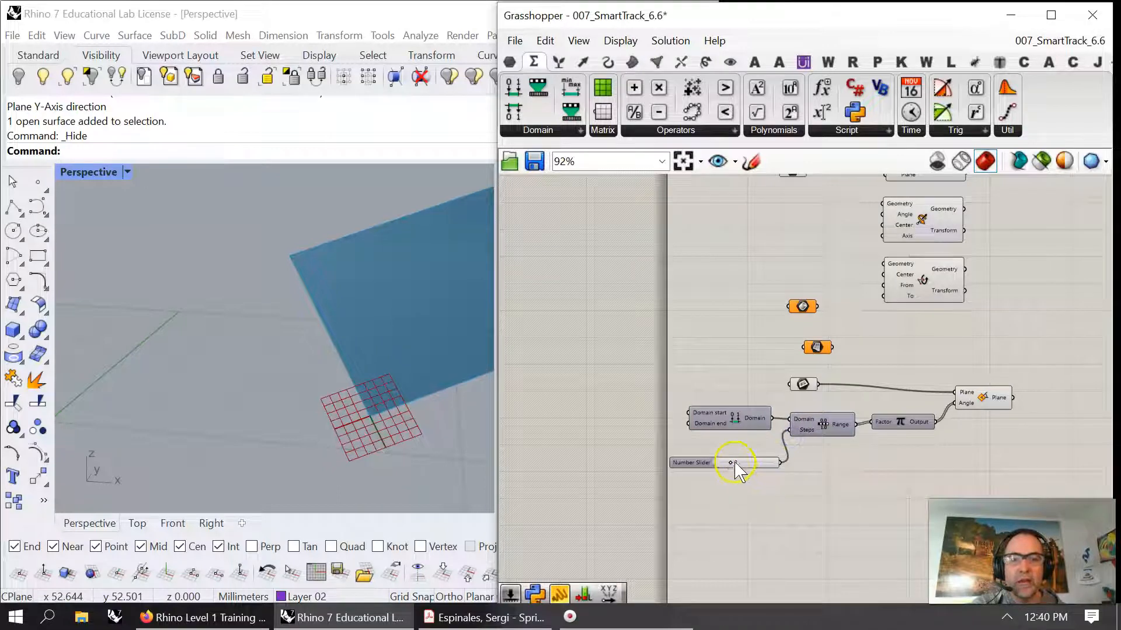
{"action": "left_click_drag", "start_coordinate": [736, 467], "coordinate": [747, 465]}
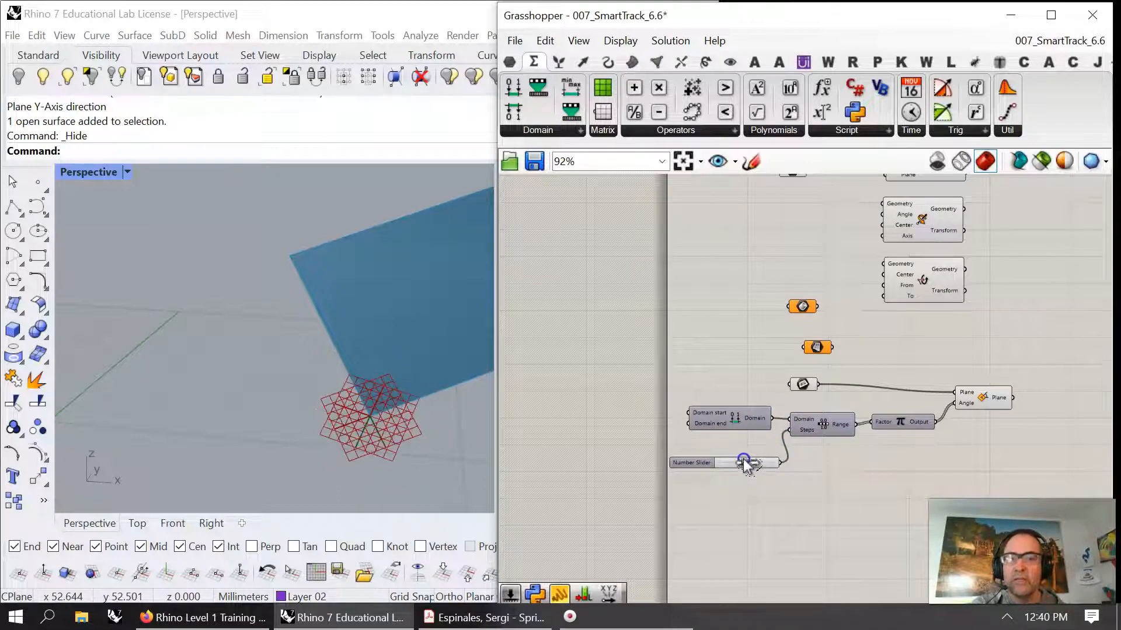
Step: Feed Domain start and Domain end with two number sliders ranging from 0 to 2, set to 0 and 1
{"action": "double_click", "coordinate": [596, 396]}
{"action": "type", "text": "0"}
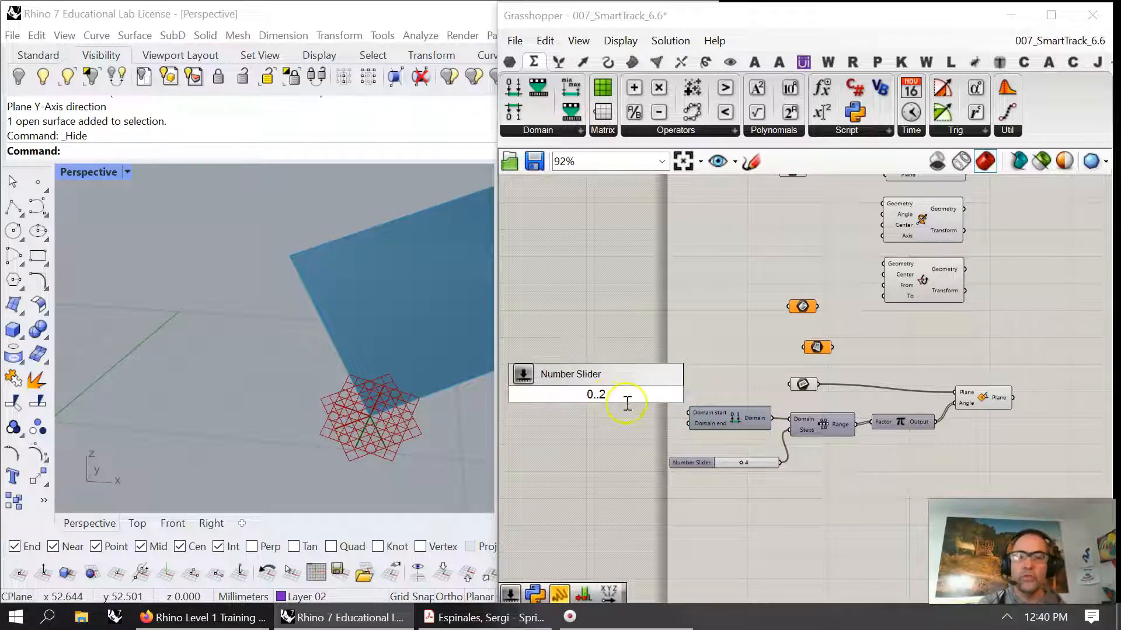
{"action": "type", "text": "..2"}
{"action": "key", "text": "Return"}
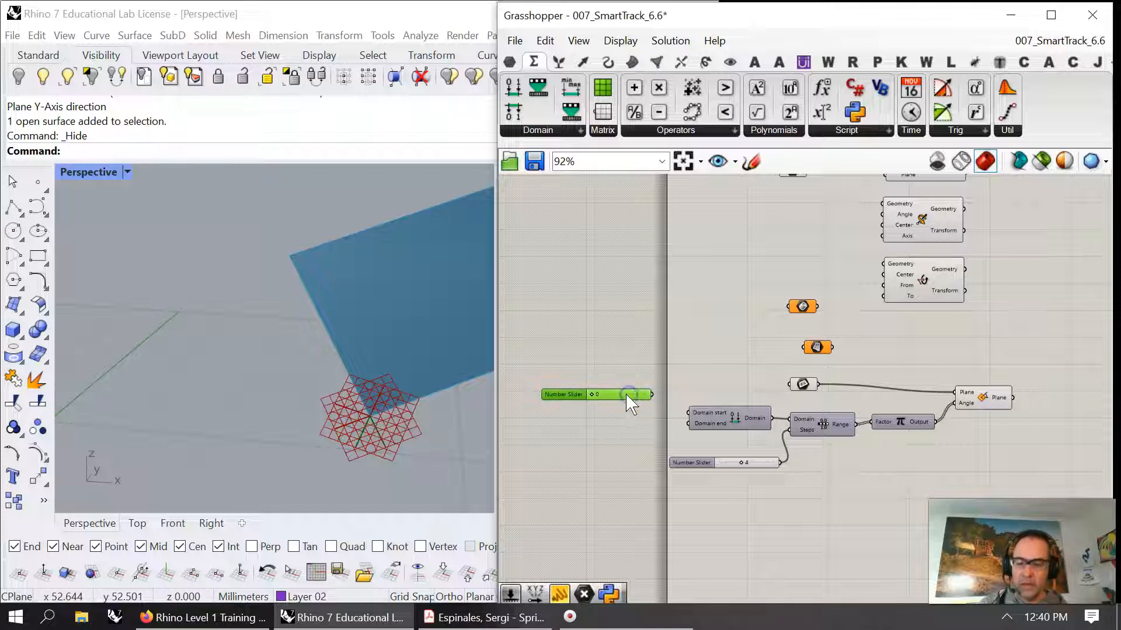
{"action": "left_click_drag", "start_coordinate": [628, 402], "coordinate": [687, 413]}
{"action": "left_click_drag", "start_coordinate": [594, 431], "coordinate": [630, 435]}
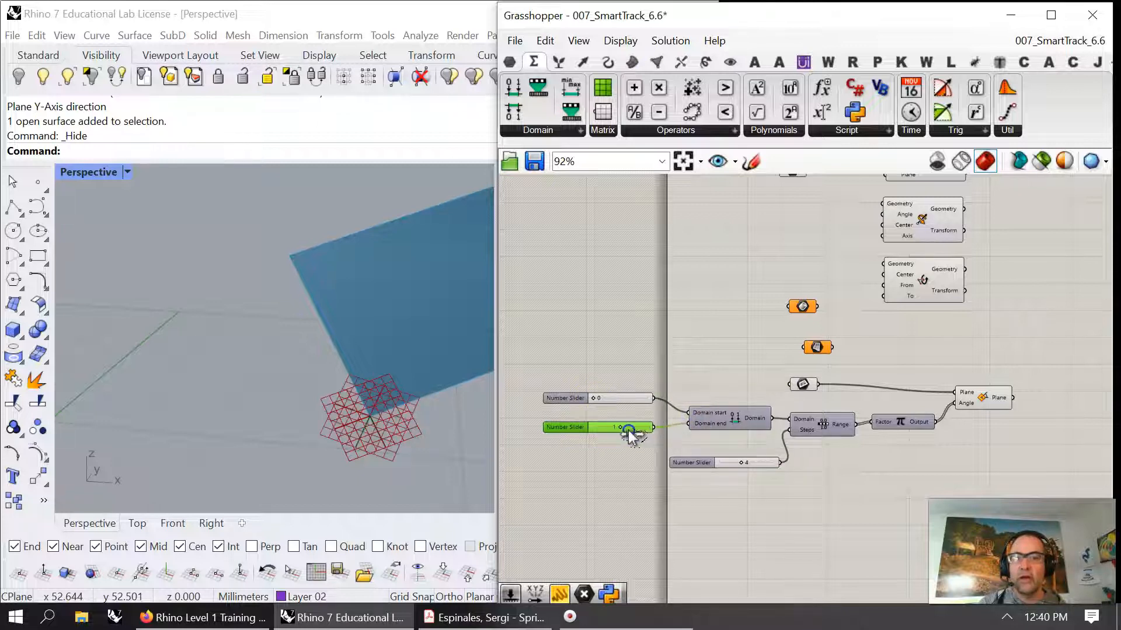
Step: Change the Domain end slider's rounding to real numbers with three digits and set it to 0.566
{"action": "right_click", "coordinate": [633, 436]}
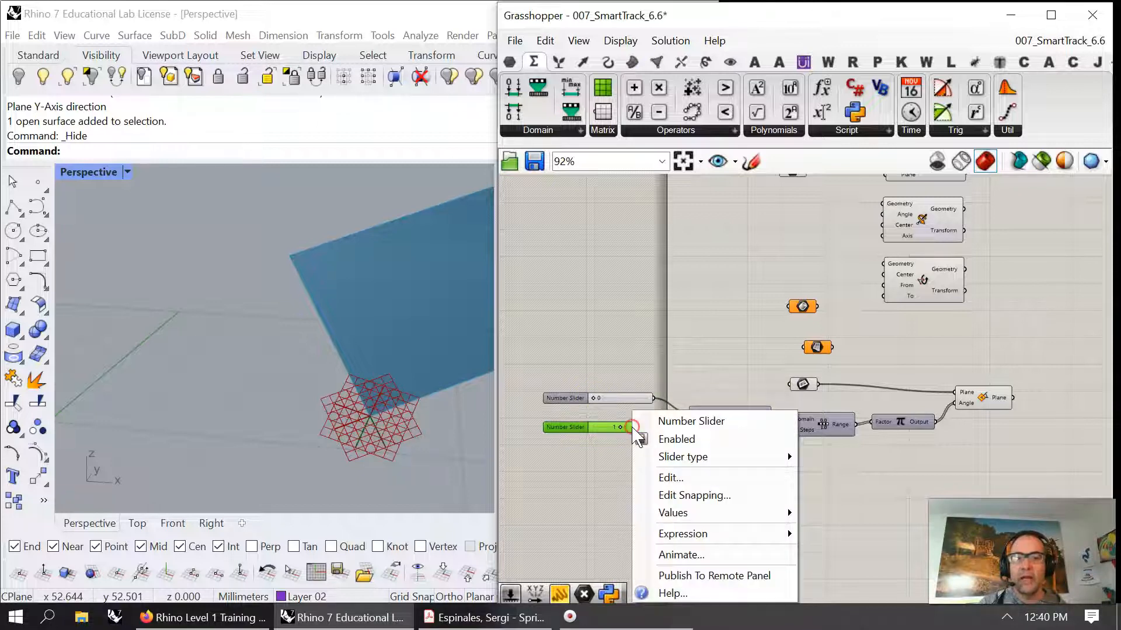
{"action": "left_click", "coordinate": [680, 476]}
{"action": "left_click", "coordinate": [658, 358]}
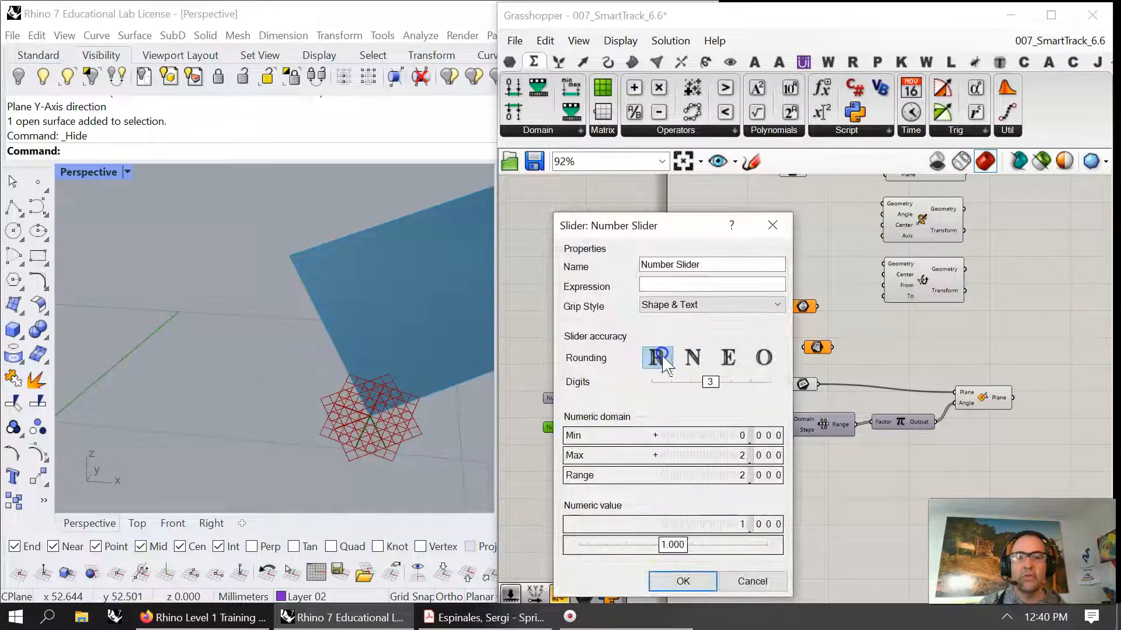
{"action": "left_click", "coordinate": [681, 580]}
{"action": "mouse_move", "coordinate": [620, 433]}
{"action": "left_mouse_down"}
{"action": "mouse_move", "coordinate": [601, 430]}
{"action": "mouse_move", "coordinate": [686, 426]}
{"action": "mouse_move", "coordinate": [610, 433]}
{"action": "left_mouse_up"}
Step: Set the Range steps slider to 2 and nudge the Rotate Plane component slightly
{"action": "left_click", "coordinate": [734, 460]}
{"action": "mouse_move", "coordinate": [743, 467]}
{"action": "left_mouse_down"}
{"action": "mouse_move", "coordinate": [759, 468]}
{"action": "mouse_move", "coordinate": [733, 465]}
{"action": "left_mouse_up"}
{"action": "left_click", "coordinate": [466, 419]}
{"action": "right_click_drag", "start_coordinate": [466, 419], "coordinate": [414, 443]}
{"action": "left_click", "coordinate": [991, 399]}
{"action": "left_click_drag", "start_coordinate": [990, 399], "coordinate": [986, 400]}
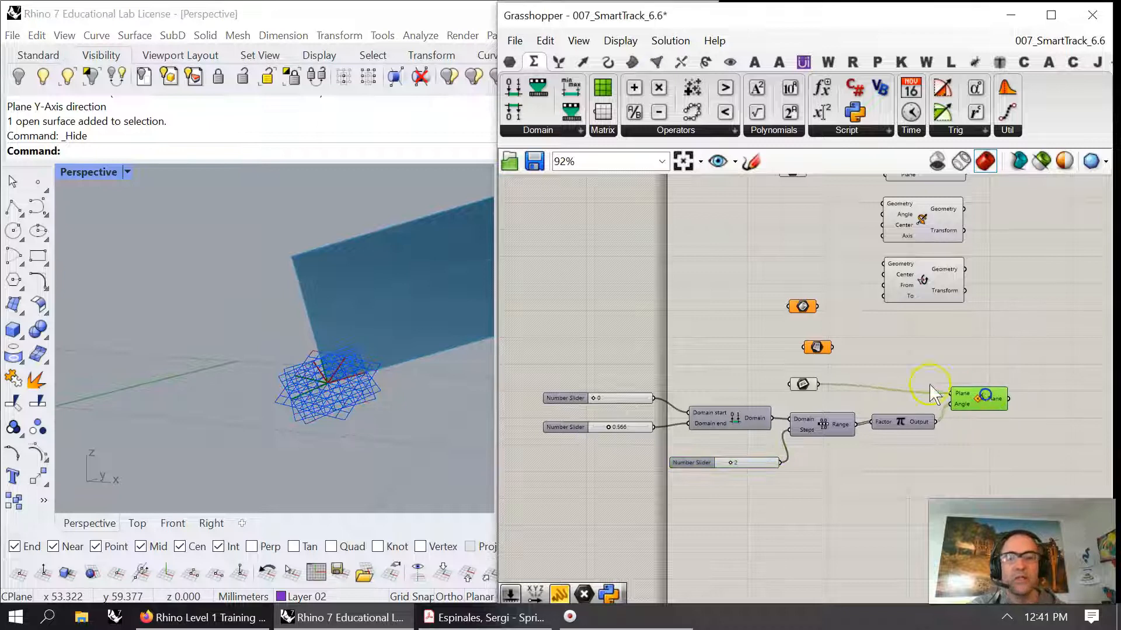
Step: Wire the Geometry parameter, the Pi output and the rotated plane into the Geometry, Angle and Plane inputs of Rotate
{"action": "right_click_drag", "start_coordinate": [919, 346], "coordinate": [933, 485]}
{"action": "left_click", "coordinate": [753, 322]}
{"action": "left_click_drag", "start_coordinate": [757, 318], "coordinate": [840, 308]}
{"action": "left_click_drag", "start_coordinate": [902, 578], "coordinate": [875, 320]}
{"action": "left_click", "coordinate": [875, 327]}
{"action": "left_click_drag", "start_coordinate": [987, 514], "coordinate": [906, 315]}
{"action": "right_click_drag", "start_coordinate": [420, 356], "coordinate": [345, 370]}
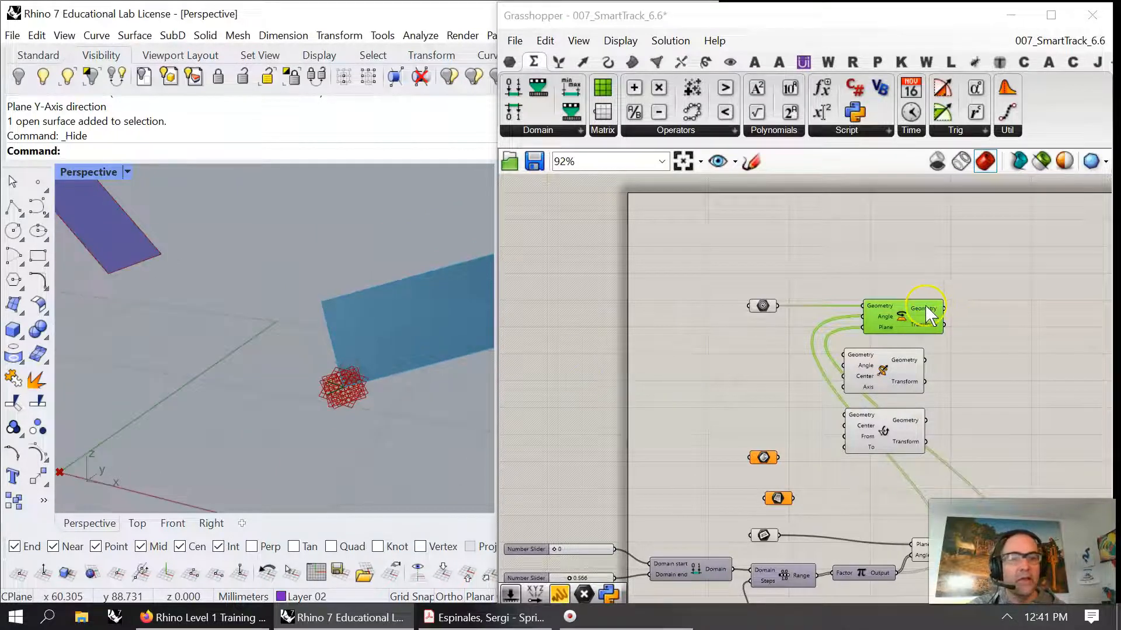
Step: Set the Domain end slider to 0.282 and view all the rotated rectangles
{"action": "mouse_move", "coordinate": [930, 316]}
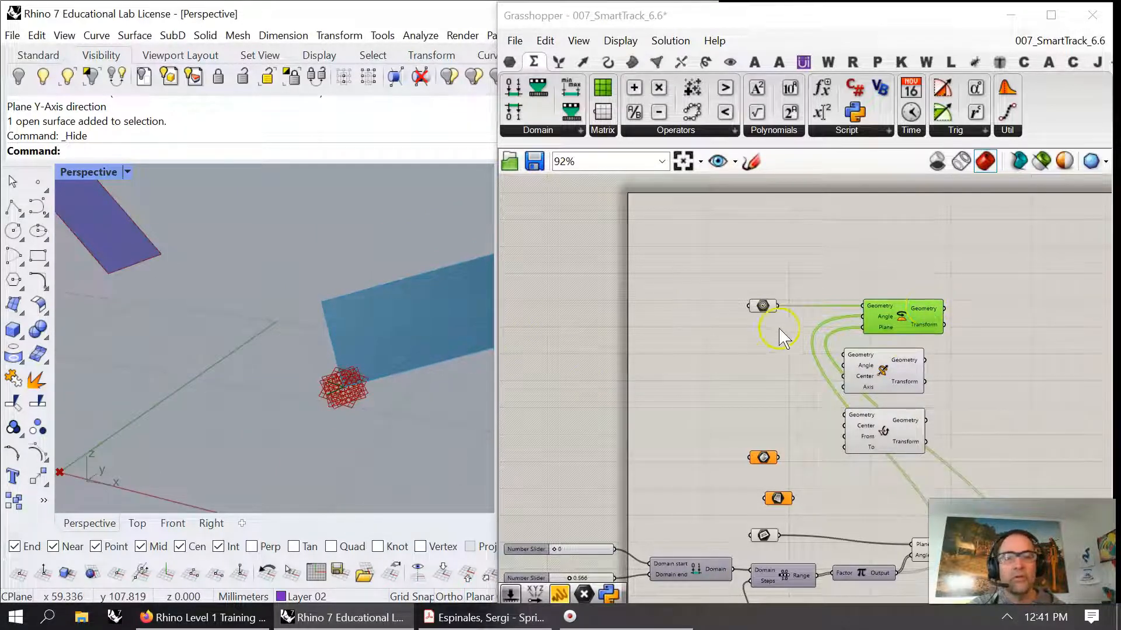
{"action": "right_click_drag", "start_coordinate": [757, 517], "coordinate": [789, 384]}
{"action": "mouse_move", "coordinate": [603, 445]}
{"action": "left_mouse_down"}
{"action": "mouse_move", "coordinate": [633, 450]}
{"action": "mouse_move", "coordinate": [578, 433]}
{"action": "mouse_move", "coordinate": [667, 423]}
{"action": "mouse_move", "coordinate": [584, 439]}
{"action": "left_mouse_up"}
{"action": "scroll", "coordinate": [338, 373], "scroll_direction": "down", "scroll_amount": 5}
{"action": "scroll", "coordinate": [338, 372], "scroll_direction": "down", "scroll_amount": 3}
{"action": "scroll", "coordinate": [392, 375], "scroll_direction": "up", "scroll_amount": 3}
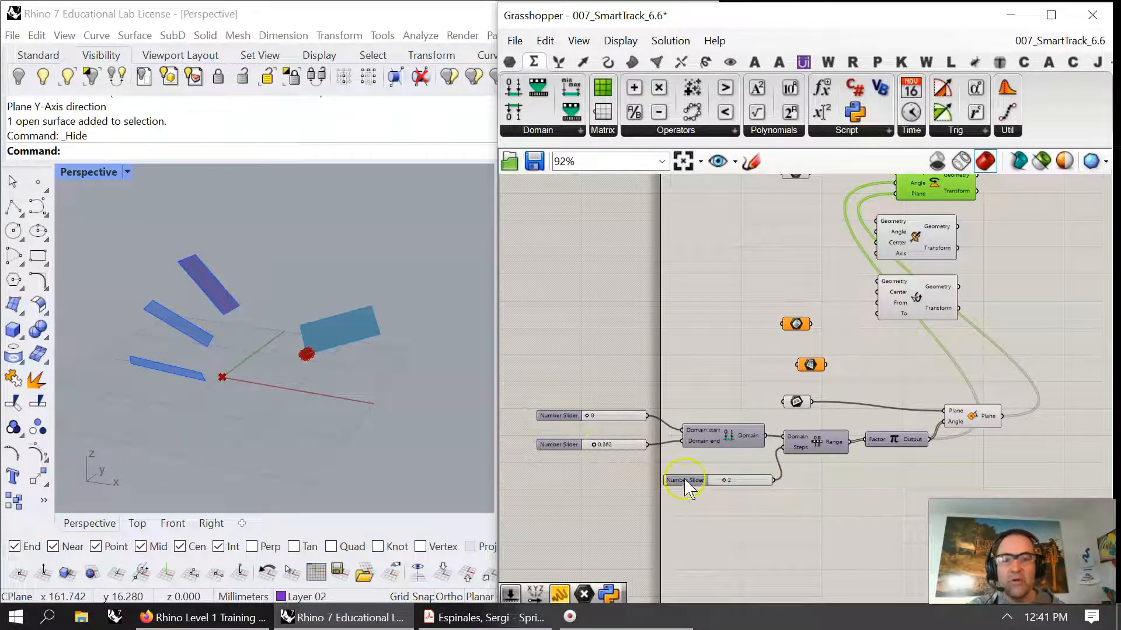
Step: Set the Range steps slider to 10, the Domain start slider to 1 and the Domain end slider to 0
{"action": "left_click_drag", "start_coordinate": [726, 481], "coordinate": [790, 486]}
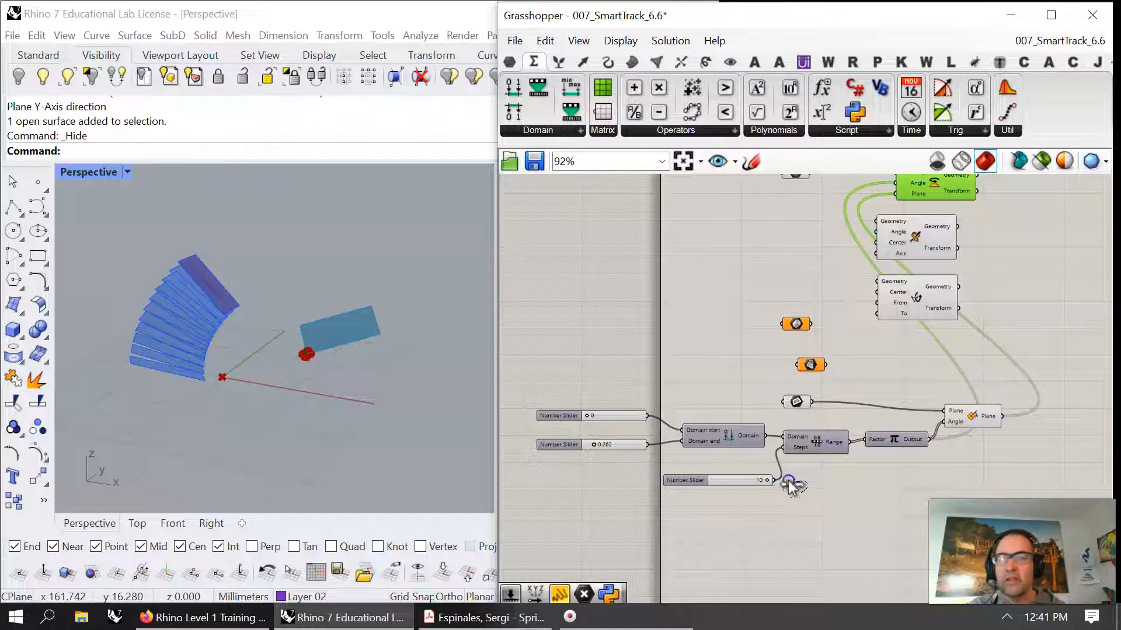
{"action": "left_click_drag", "start_coordinate": [590, 419], "coordinate": [586, 445]}
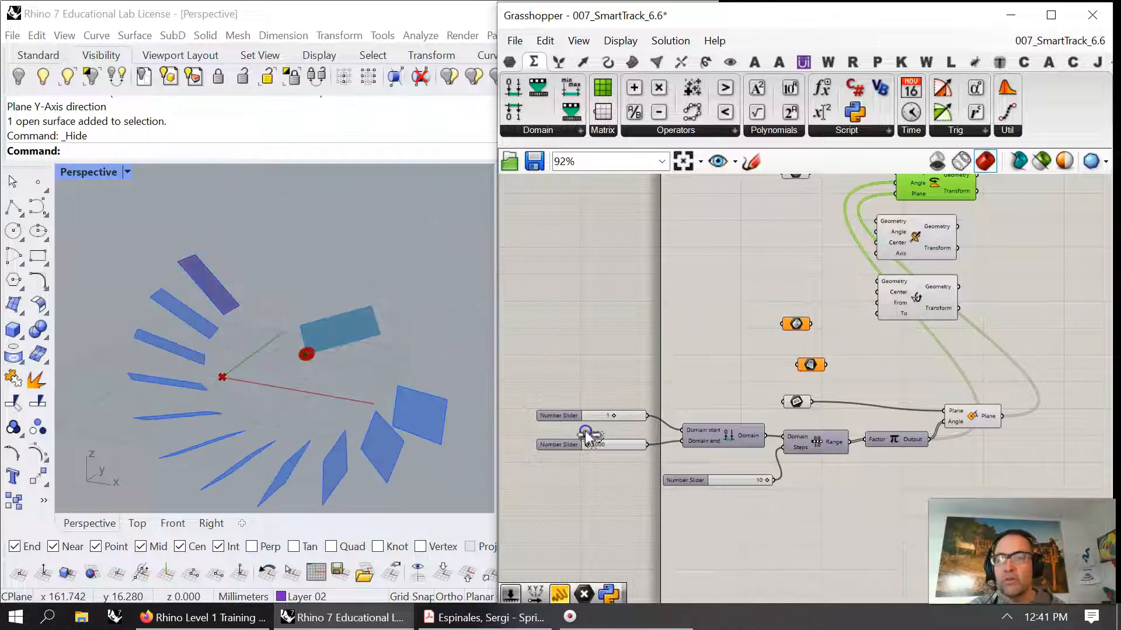
Step: Switch Rhino to the four-viewport layout and zoom all viewports to the extents of the geometry
{"action": "double_click", "coordinate": [105, 173]}
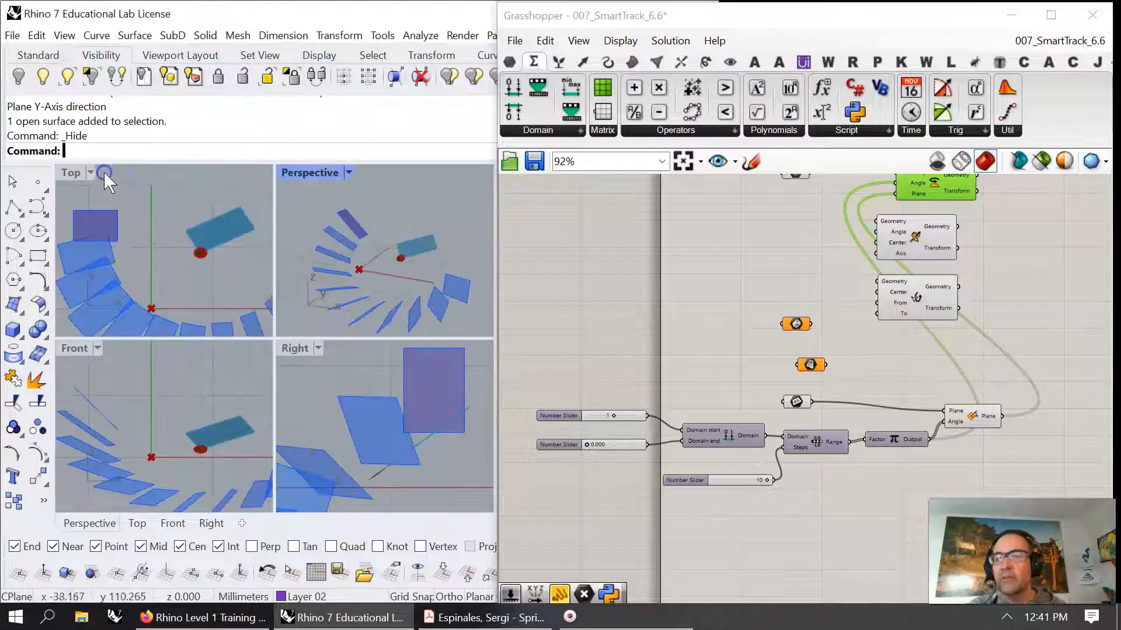
{"action": "left_click", "coordinate": [38, 55]}
{"action": "left_click", "coordinate": [337, 78]}
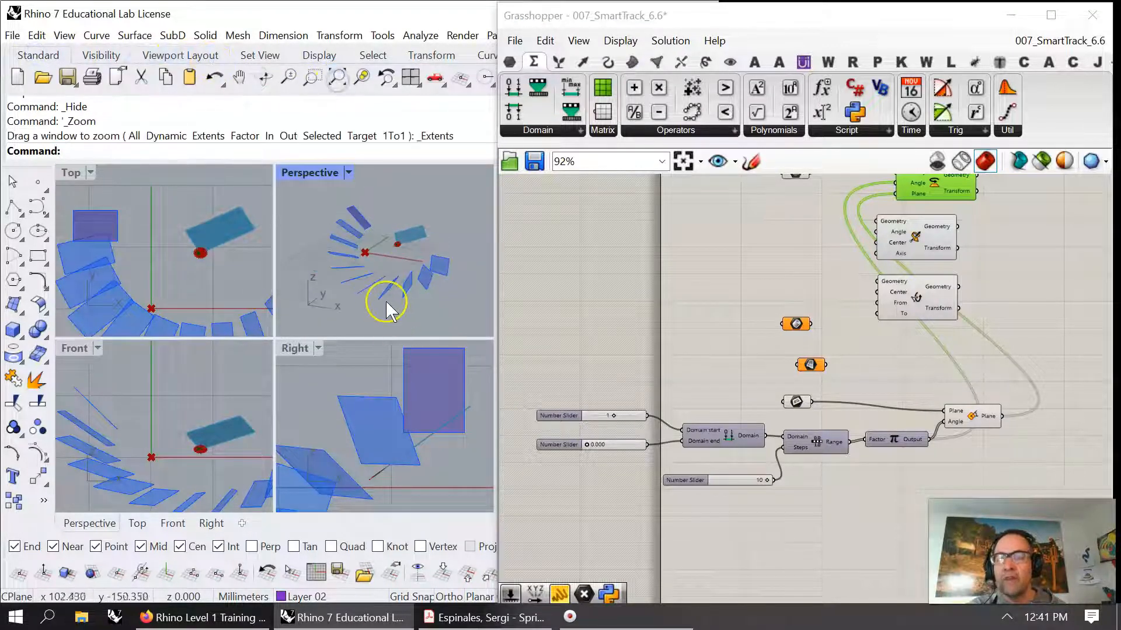
{"action": "right_click", "coordinate": [337, 78]}
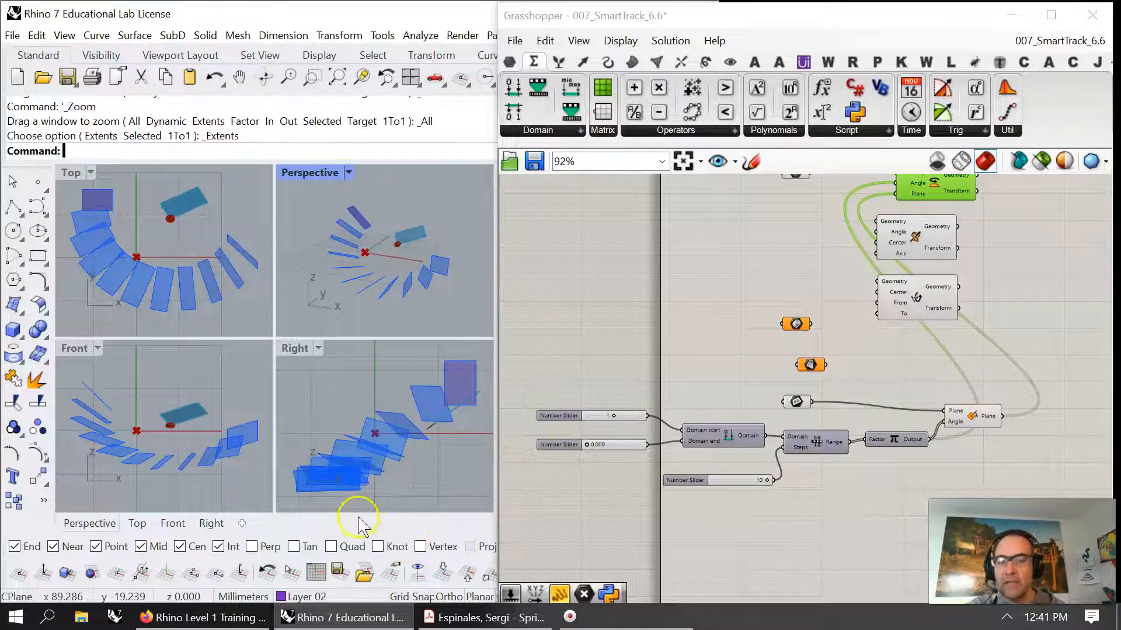
Step: Wire the Brep parameter into Rotate's Geometry input alongside the existing Geometry parameter
{"action": "mouse_move", "coordinate": [587, 445]}
{"action": "left_mouse_down"}
{"action": "mouse_move", "coordinate": [642, 443]}
{"action": "mouse_move", "coordinate": [587, 445]}
{"action": "left_mouse_up"}
{"action": "right_click_drag", "start_coordinate": [799, 245], "coordinate": [743, 309]}
{"action": "left_click", "coordinate": [761, 383]}
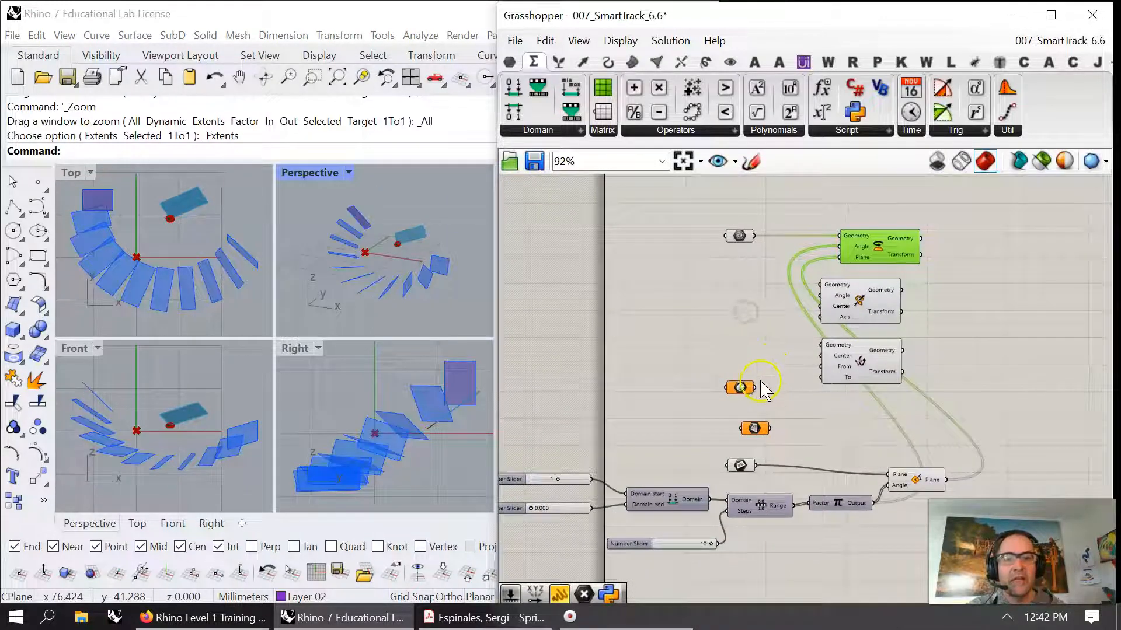
{"action": "left_click_drag", "start_coordinate": [753, 387], "coordinate": [842, 237]}
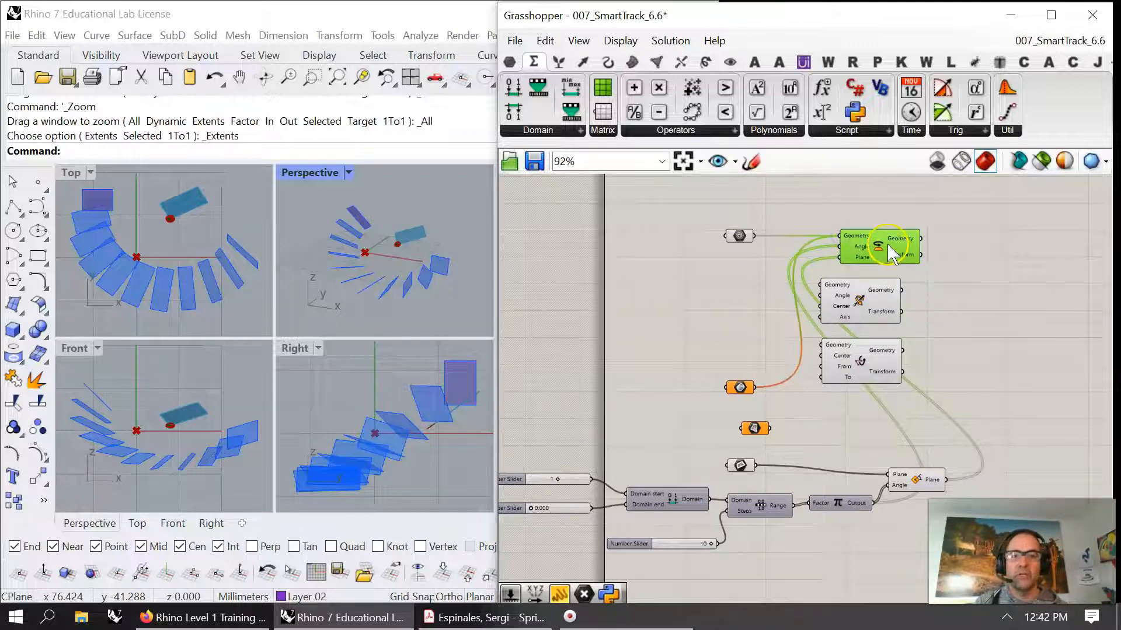
Step: Reference the tilted surface in Rhino as the single Brep of the Brep parameter
{"action": "left_click", "coordinate": [741, 391]}
{"action": "left_click", "coordinate": [412, 236]}
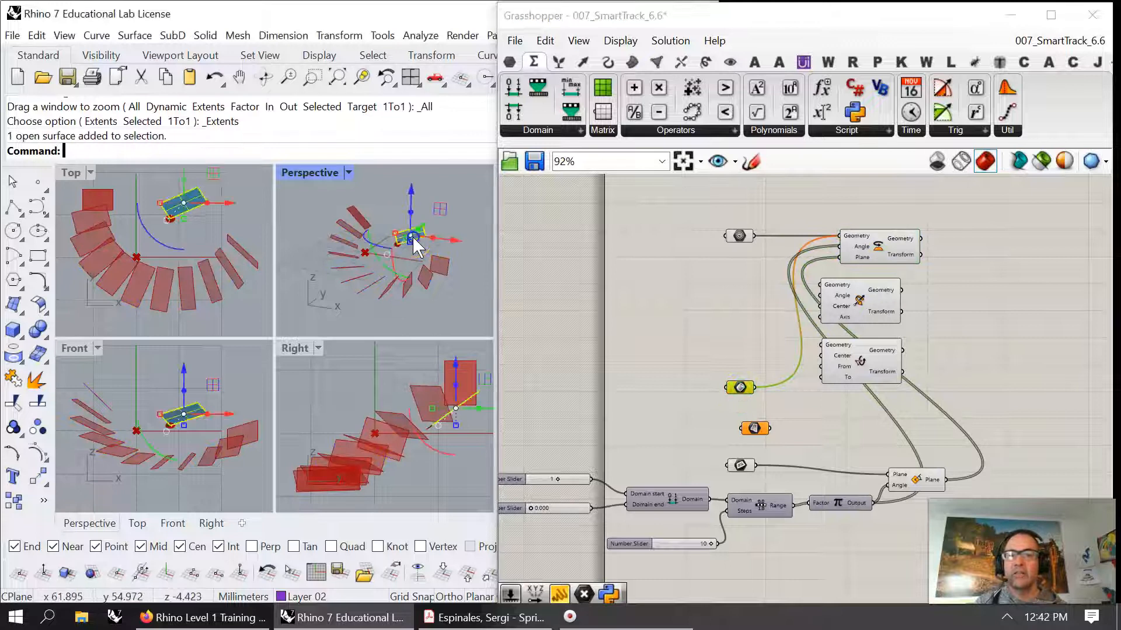
{"action": "right_click", "coordinate": [743, 388]}
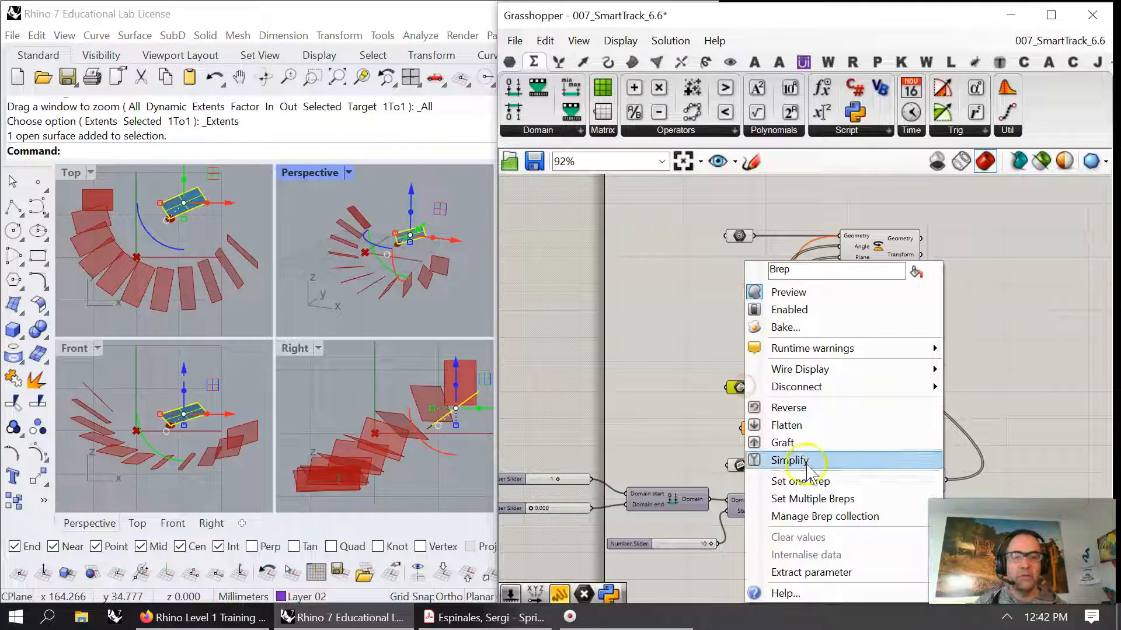
{"action": "left_click", "coordinate": [802, 482]}
{"action": "left_click", "coordinate": [675, 257]}
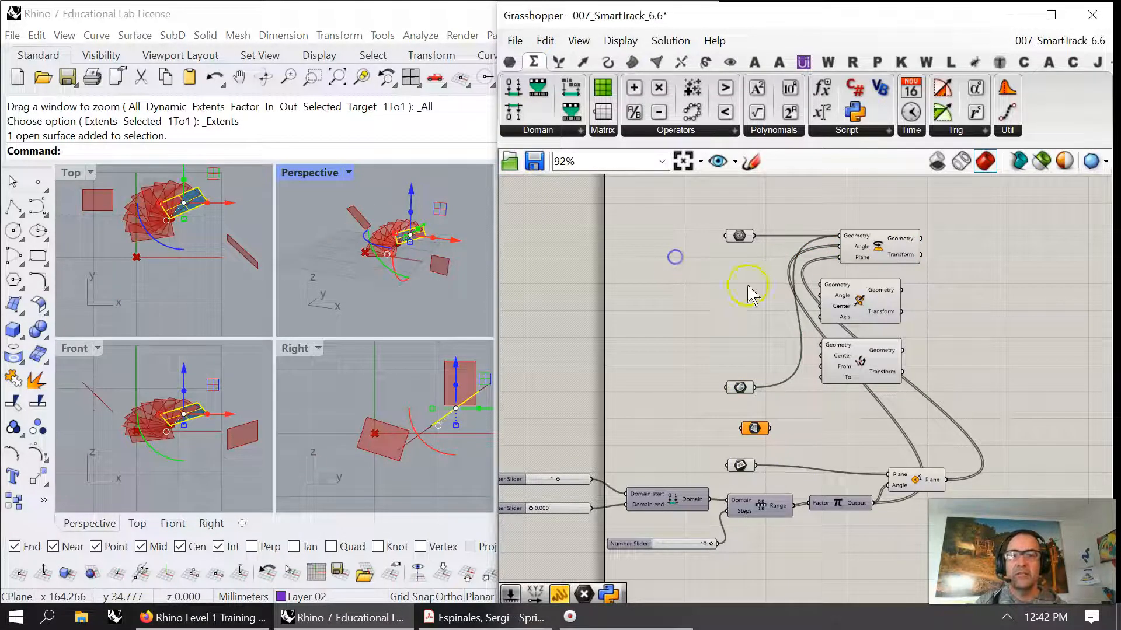
Step: Set the Domain end slider to 0.880 and maximise Rhino's Perspective viewport around the rotated surfaces
{"action": "left_click", "coordinate": [866, 263]}
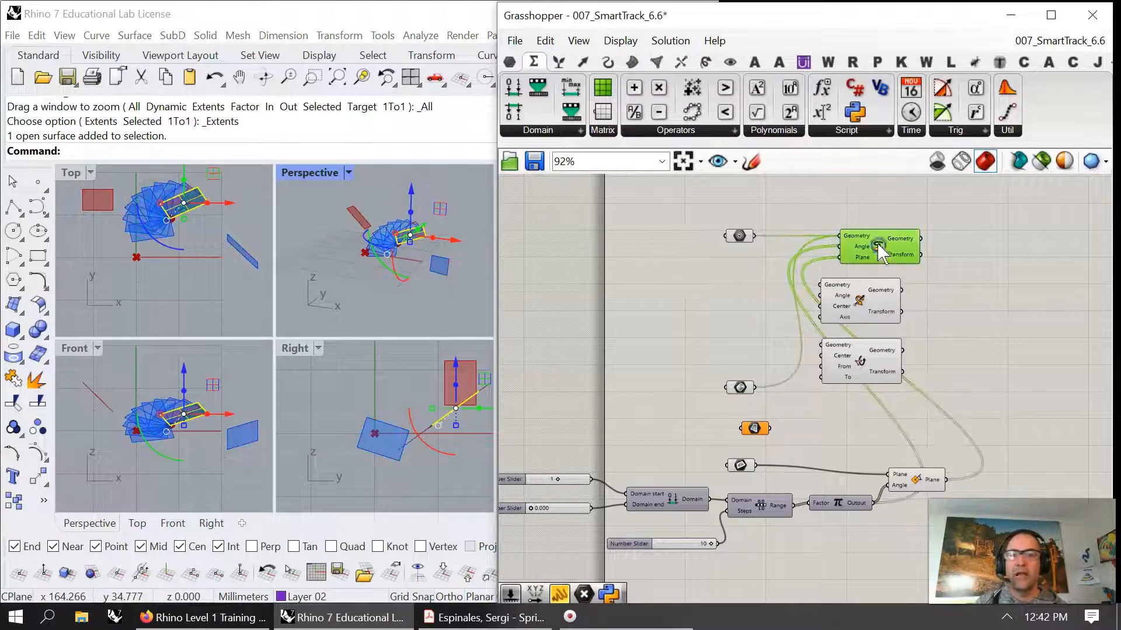
{"action": "left_click", "coordinate": [531, 509]}
{"action": "left_click_drag", "start_coordinate": [531, 513], "coordinate": [555, 505]}
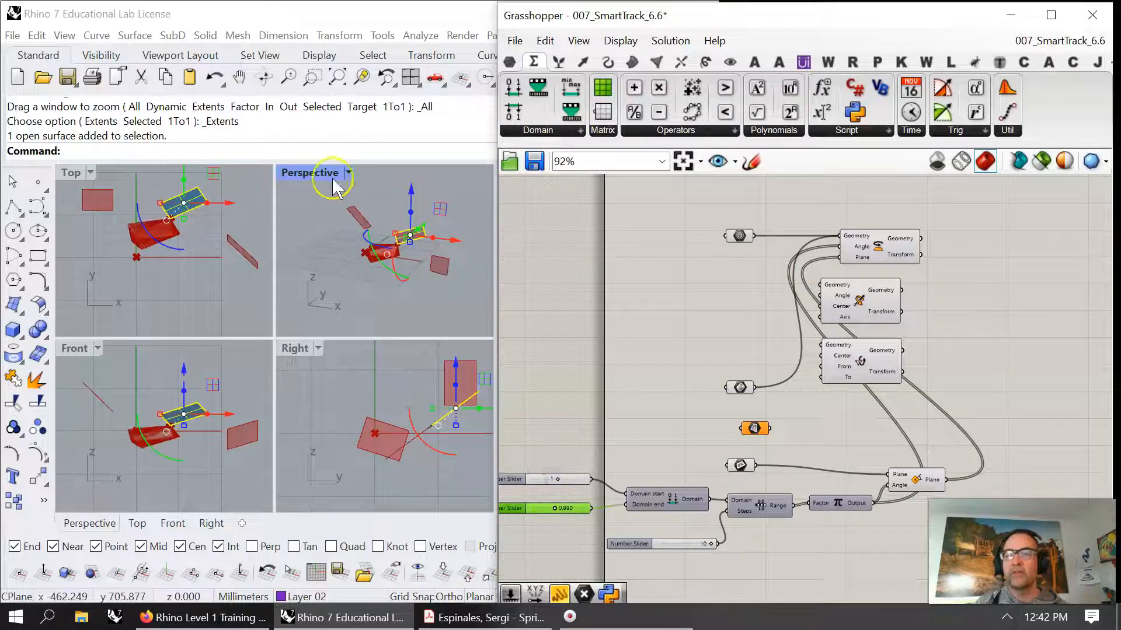
{"action": "double_click", "coordinate": [315, 175]}
{"action": "scroll", "coordinate": [303, 307], "scroll_direction": "up", "scroll_amount": 3}
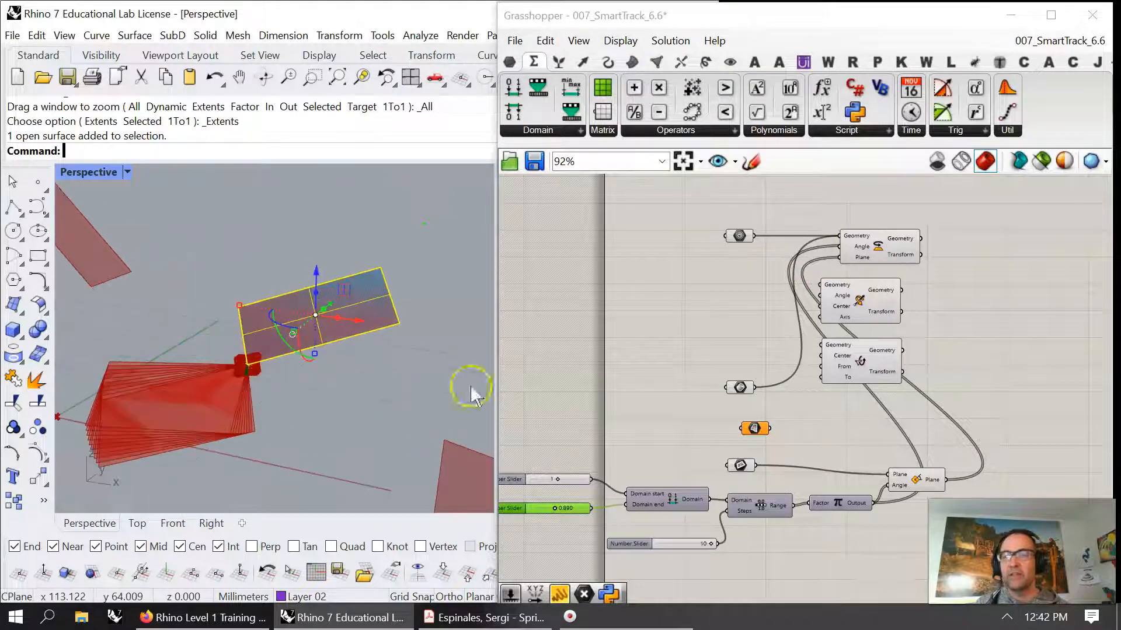
Step: Line up the Geometry parameter with Rotate and make it the only source of Rotate's Geometry input
{"action": "left_click_drag", "start_coordinate": [873, 256], "coordinate": [888, 252]}
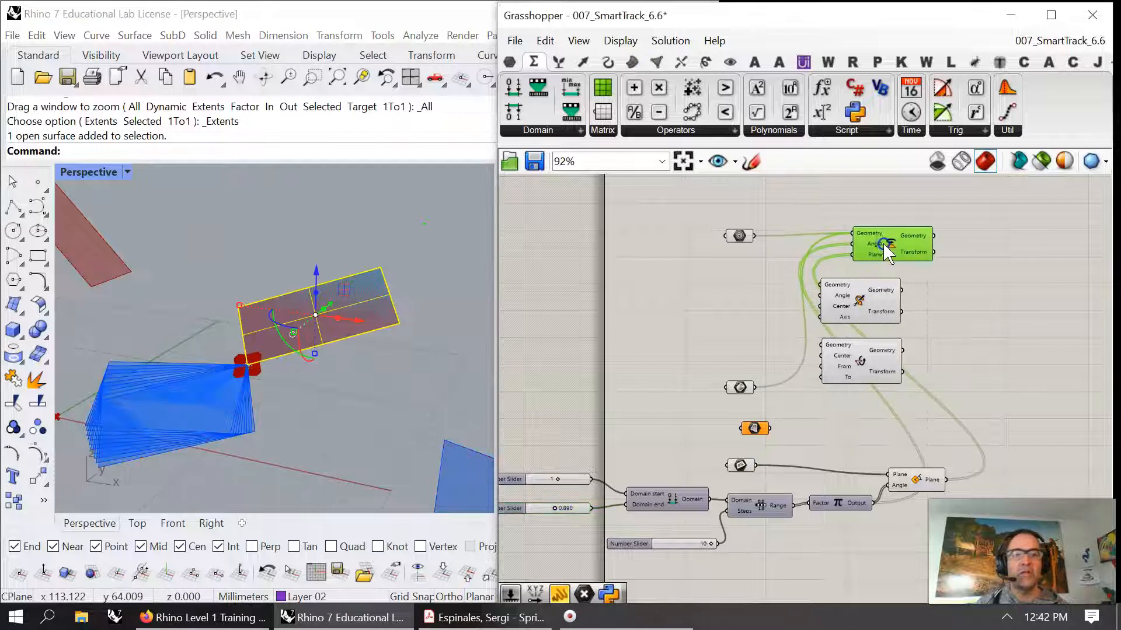
{"action": "left_click", "coordinate": [739, 236]}
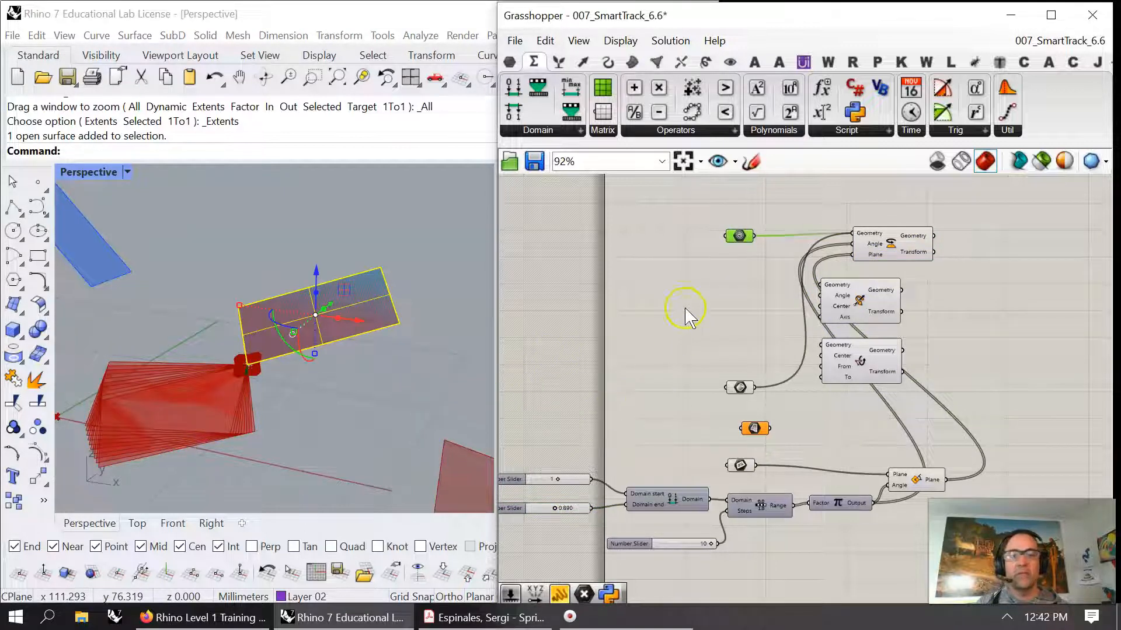
{"action": "left_click_drag", "start_coordinate": [746, 237], "coordinate": [742, 228]}
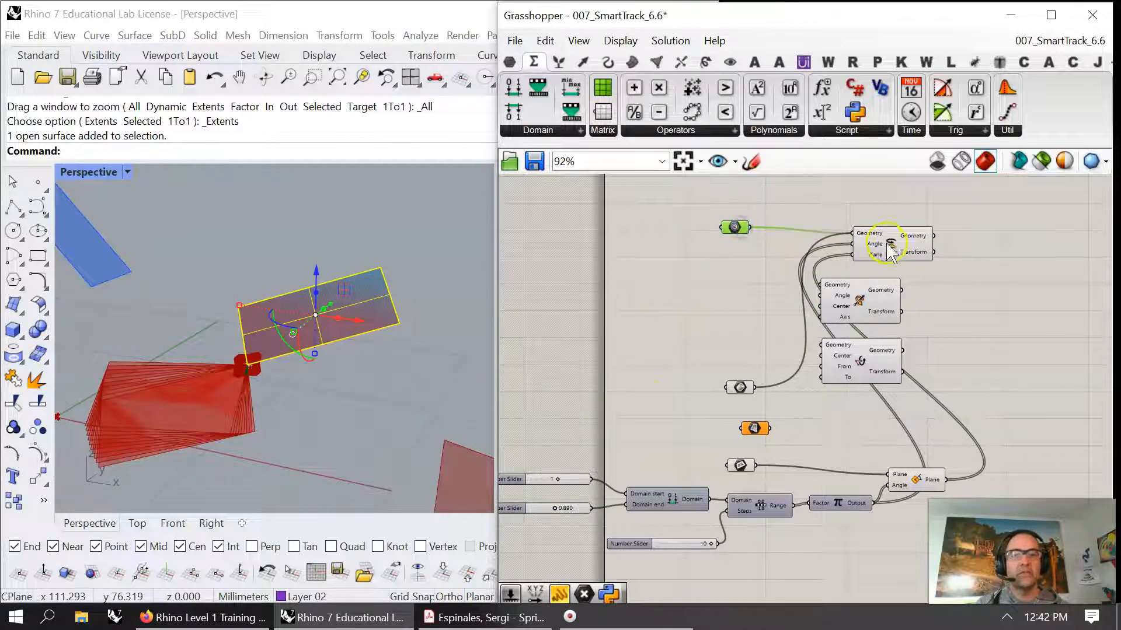
{"action": "left_click_drag", "start_coordinate": [890, 251], "coordinate": [884, 245]}
{"action": "left_click_drag", "start_coordinate": [753, 228], "coordinate": [851, 234]}
{"action": "scroll", "coordinate": [317, 332], "scroll_direction": "down", "scroll_amount": 4}
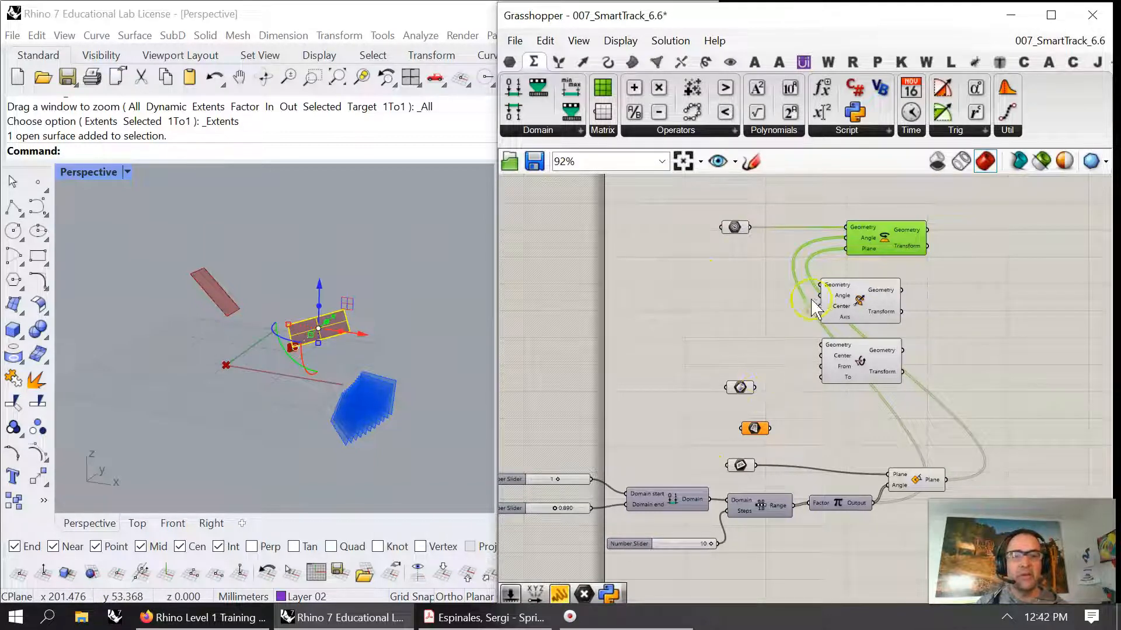
Step: Add the Brep parameter back to Rotate's Geometry input and set the Domain end slider to 0
{"action": "left_click_drag", "start_coordinate": [755, 387], "coordinate": [857, 232], "text": "shift"}
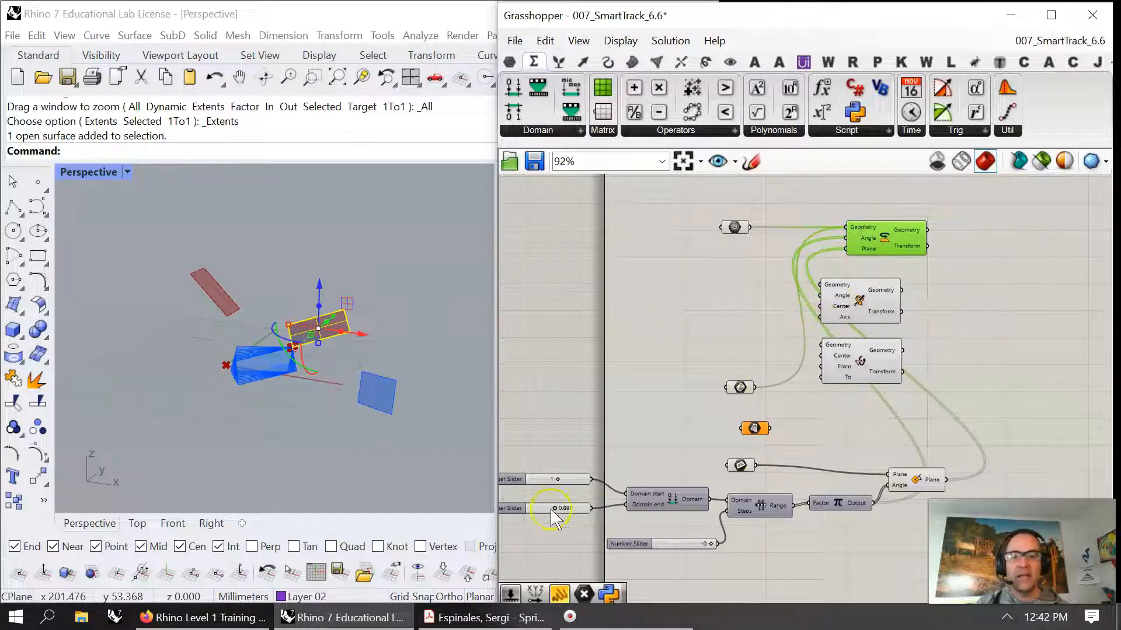
{"action": "left_click_drag", "start_coordinate": [554, 516], "coordinate": [529, 507]}
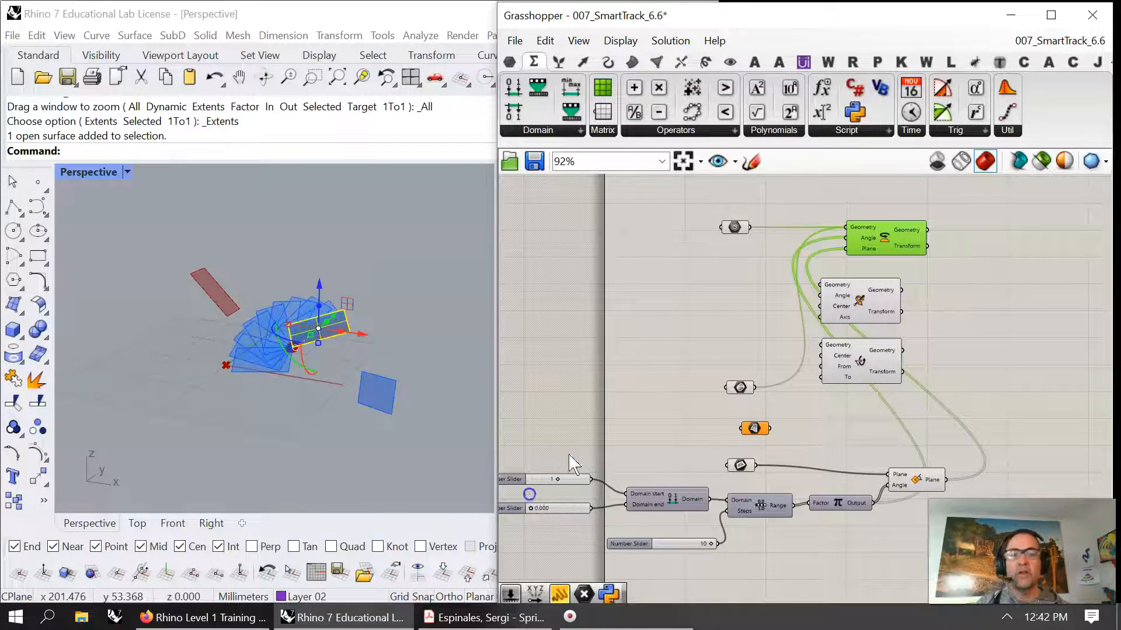
Step: Try Flatten on Rotate's Geometry input, then switch that input to Graft
{"action": "right_click", "coordinate": [866, 230]}
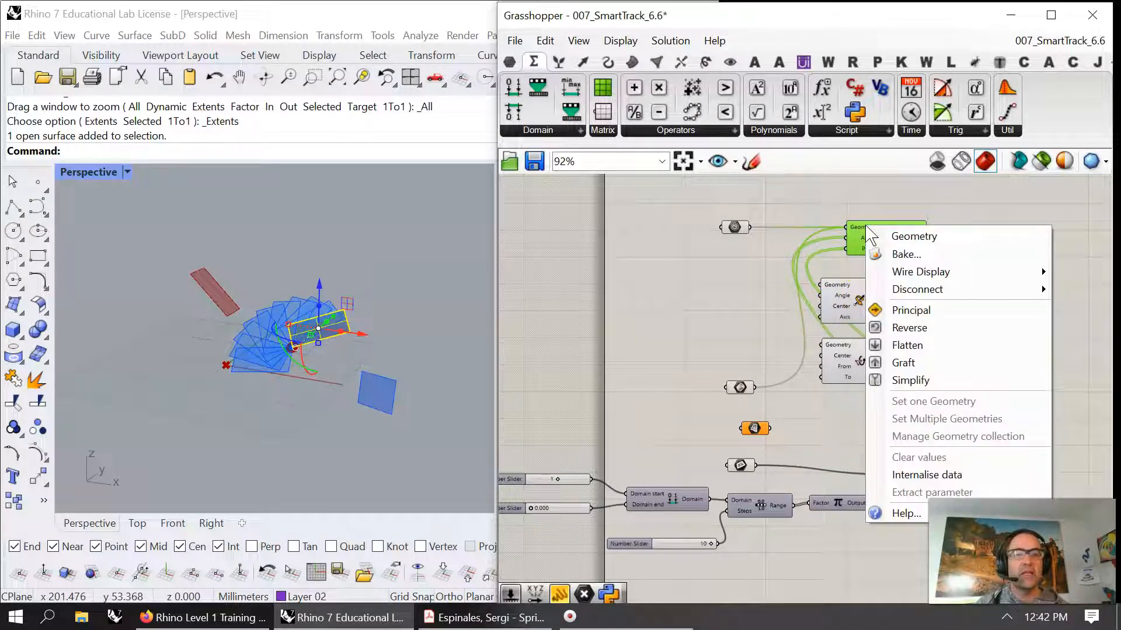
{"action": "left_click", "coordinate": [912, 347]}
{"action": "right_click", "coordinate": [863, 229]}
{"action": "left_click", "coordinate": [896, 366]}
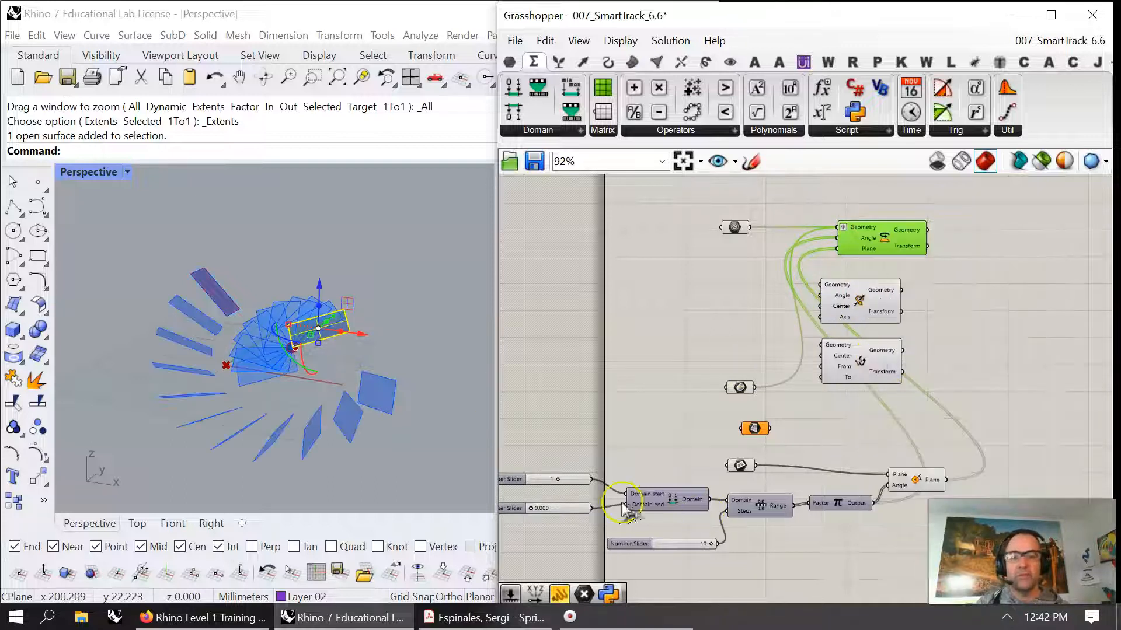
{"action": "scroll", "coordinate": [355, 391], "scroll_direction": "up", "scroll_amount": 2}
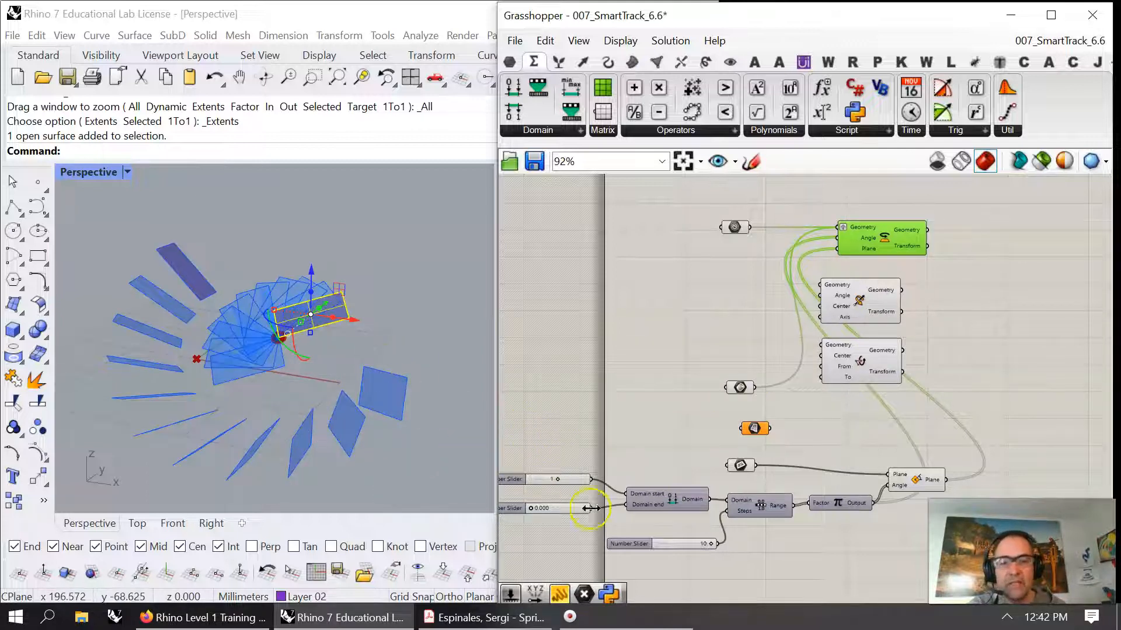
{"action": "left_click_drag", "start_coordinate": [901, 226], "coordinate": [903, 226]}
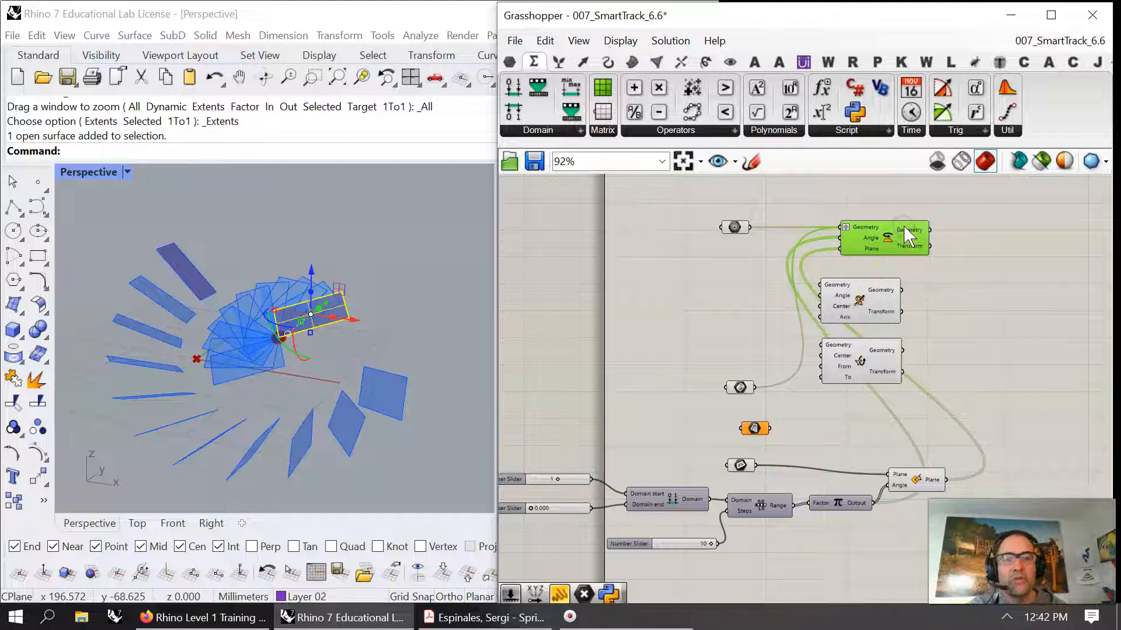
{"action": "mouse_move", "coordinate": [903, 226]}
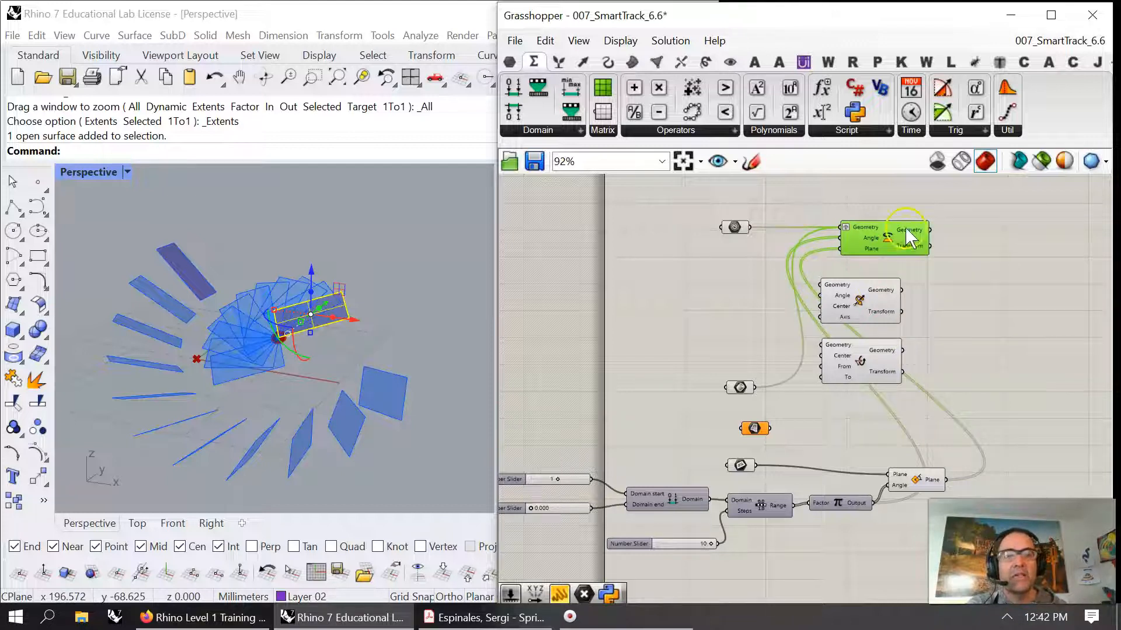
Step: Add an Area component and feed it the Geometry output of Rotate
{"action": "left_click", "coordinate": [908, 241]}
{"action": "left_click", "coordinate": [608, 61]}
{"action": "left_click", "coordinate": [632, 62]}
{"action": "left_click", "coordinate": [537, 109]}
{"action": "left_click_drag", "start_coordinate": [698, 165], "coordinate": [964, 242]}
{"action": "right_click_drag", "start_coordinate": [1035, 297], "coordinate": [956, 272]}
{"action": "left_click_drag", "start_coordinate": [938, 224], "coordinate": [932, 233]}
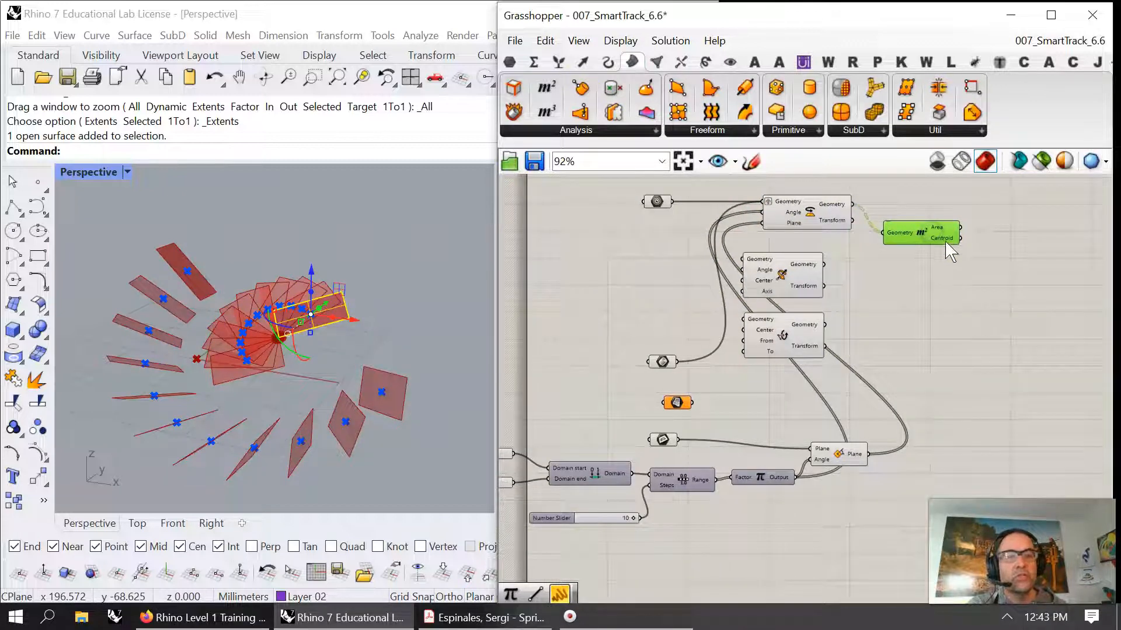
{"action": "mouse_move", "coordinate": [947, 243]}
{"action": "left_click", "coordinate": [899, 216]}
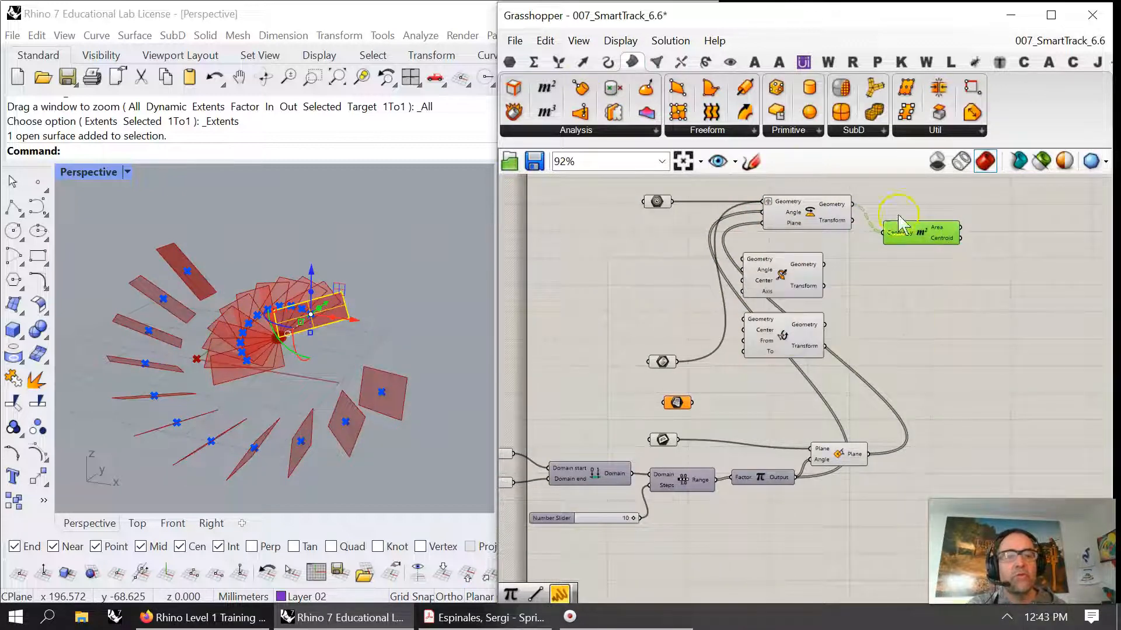
Step: Add a Dispatch component and wire Area's Centroid output into its List input
{"action": "left_click", "coordinate": [557, 63]}
{"action": "left_click", "coordinate": [555, 130]}
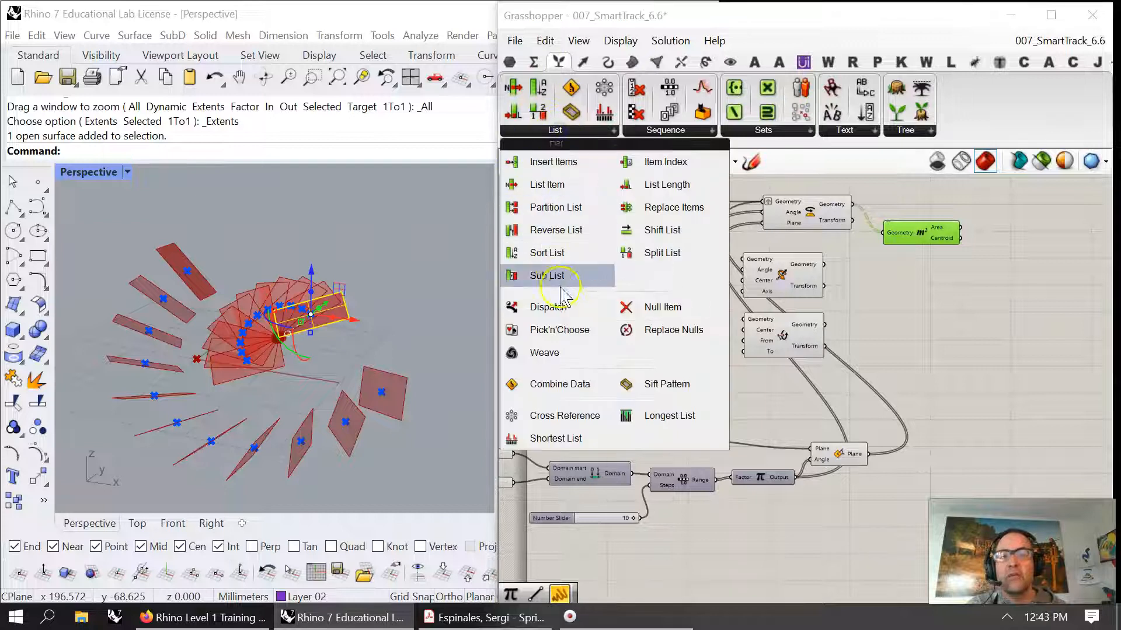
{"action": "left_click", "coordinate": [548, 307]}
{"action": "left_click", "coordinate": [1019, 240]}
{"action": "left_click_drag", "start_coordinate": [961, 240], "coordinate": [1018, 253]}
{"action": "right_click_drag", "start_coordinate": [1030, 254], "coordinate": [932, 240]}
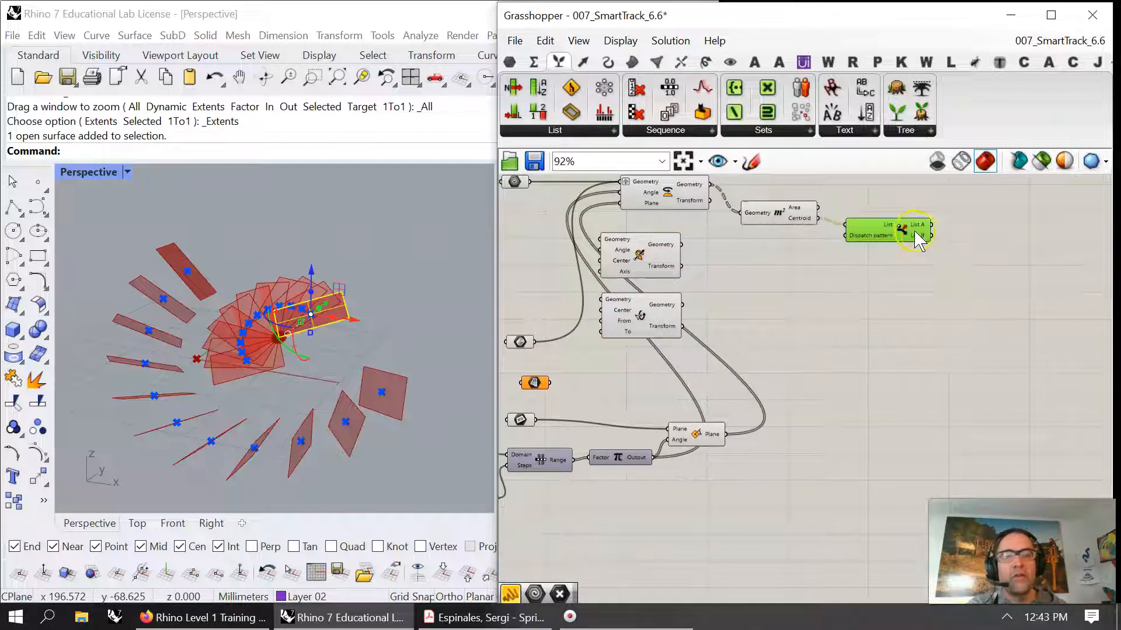
Step: Flatten the List input of Dispatch
{"action": "right_click", "coordinate": [866, 227]}
{"action": "left_click", "coordinate": [905, 344]}
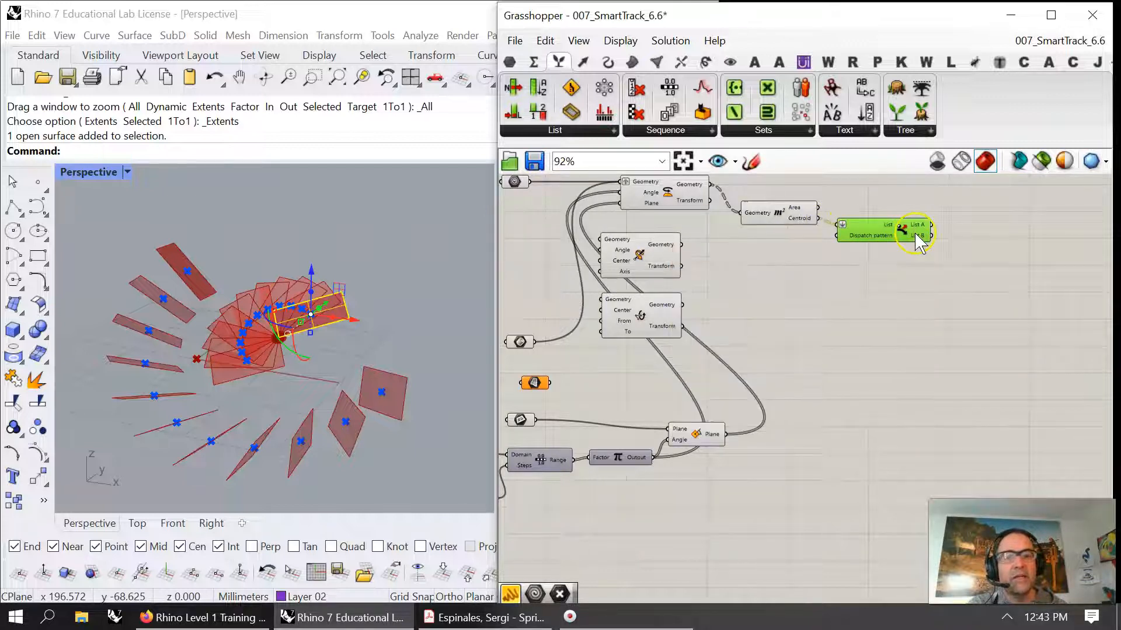
{"action": "left_click", "coordinate": [916, 237]}
{"action": "left_click", "coordinate": [895, 271]}
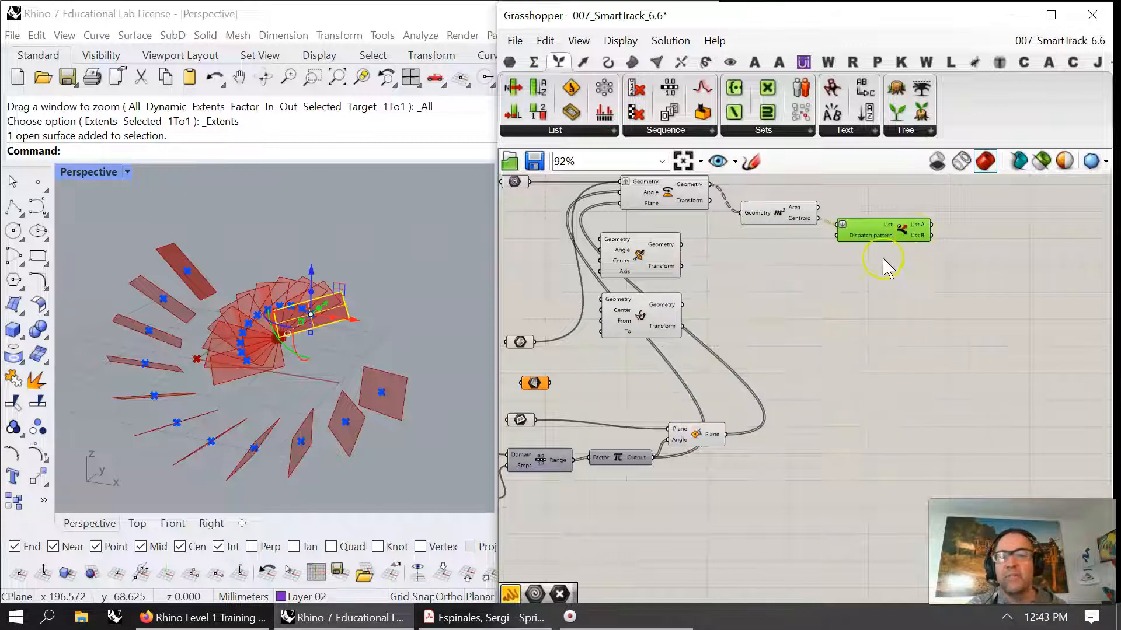
Step: Add a Line component with Dispatch's List A as the Start Point and List B as the End Point
{"action": "left_click", "coordinate": [582, 60]}
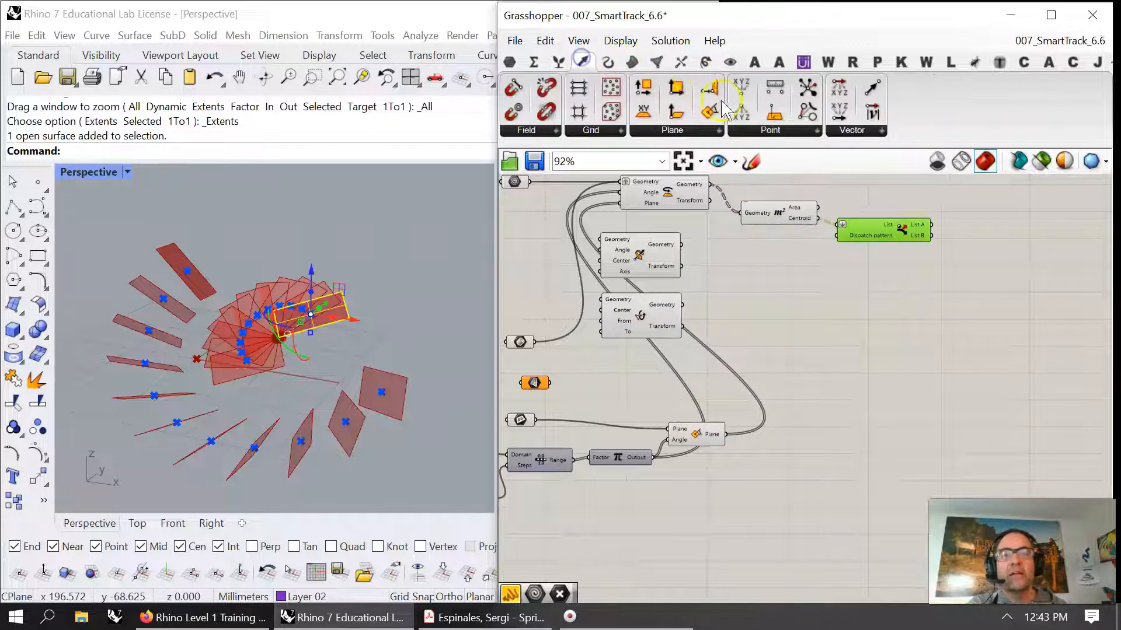
{"action": "left_click", "coordinate": [608, 60]}
{"action": "left_click_drag", "start_coordinate": [735, 87], "coordinate": [963, 248]}
{"action": "right_click_drag", "start_coordinate": [408, 401], "coordinate": [292, 349]}
{"action": "left_click", "coordinate": [797, 245]}
{"action": "right_click", "coordinate": [858, 226]}
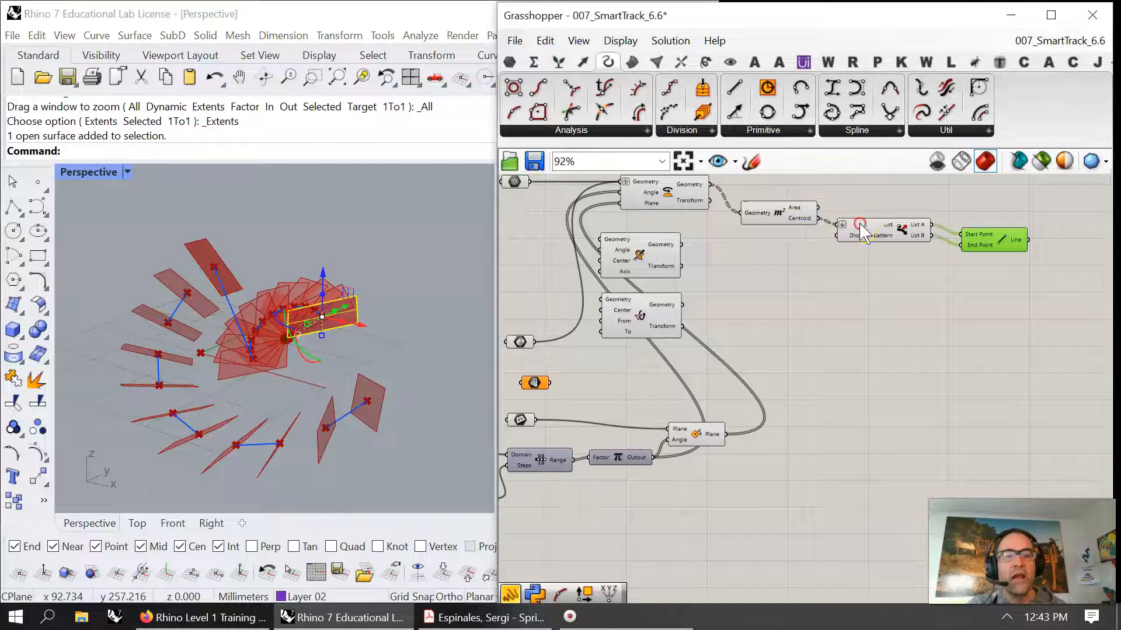
{"action": "left_click", "coordinate": [794, 262]}
Step: Set the Domain end slider to 2
{"action": "right_click_drag", "start_coordinate": [569, 407], "coordinate": [703, 386]}
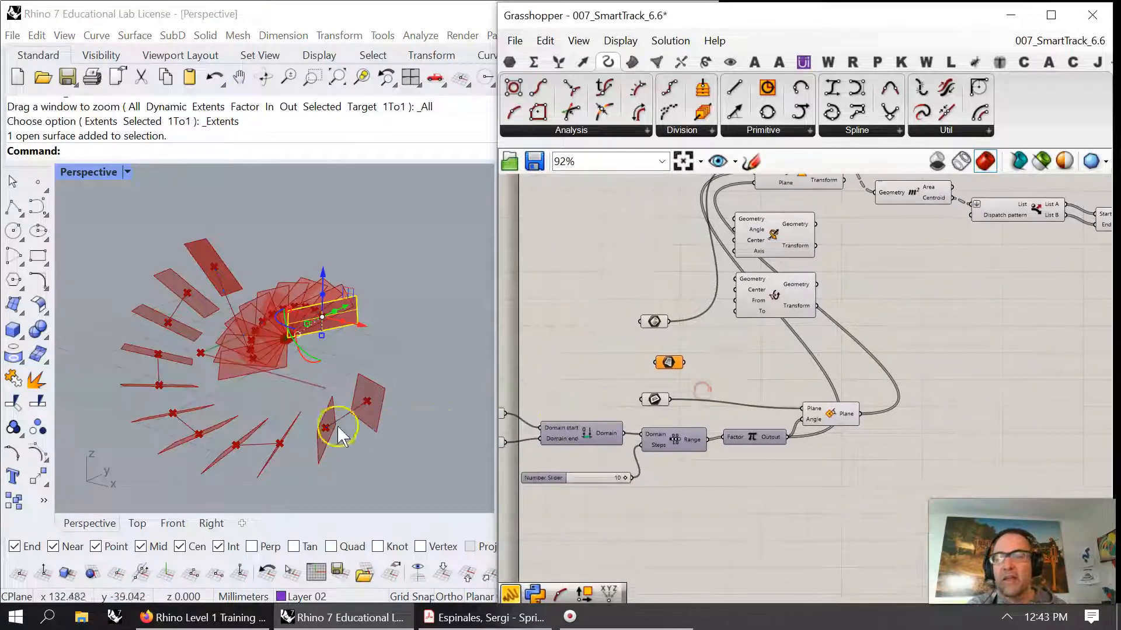
{"action": "scroll", "coordinate": [345, 409], "scroll_direction": "up", "scroll_amount": 2}
{"action": "right_click_drag", "start_coordinate": [560, 362], "coordinate": [680, 320]}
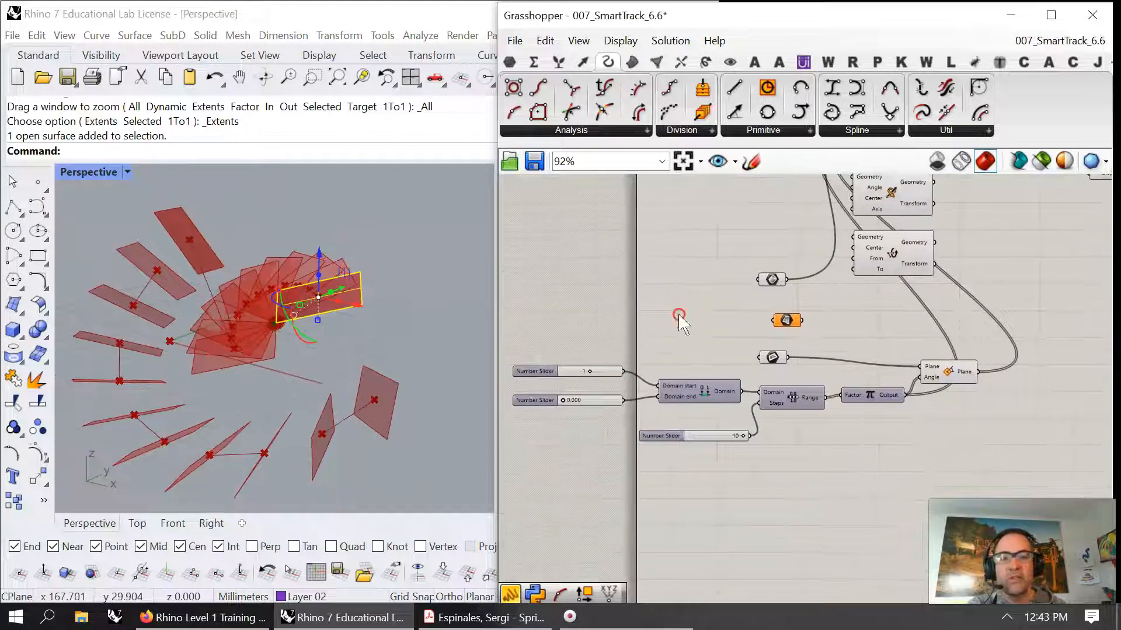
{"action": "left_click_drag", "start_coordinate": [565, 400], "coordinate": [635, 406]}
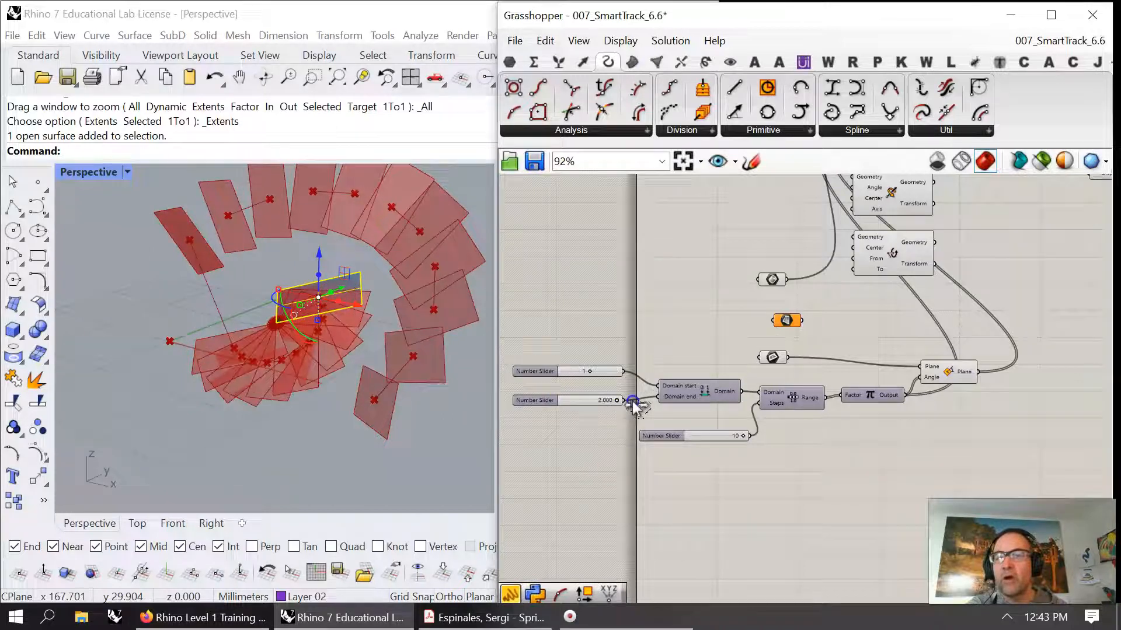
Step: Change the Domain start slider to real-number rounding with 3 digits and lower its value
{"action": "left_click_drag", "start_coordinate": [580, 376], "coordinate": [599, 379]}
{"action": "right_click", "coordinate": [604, 370]}
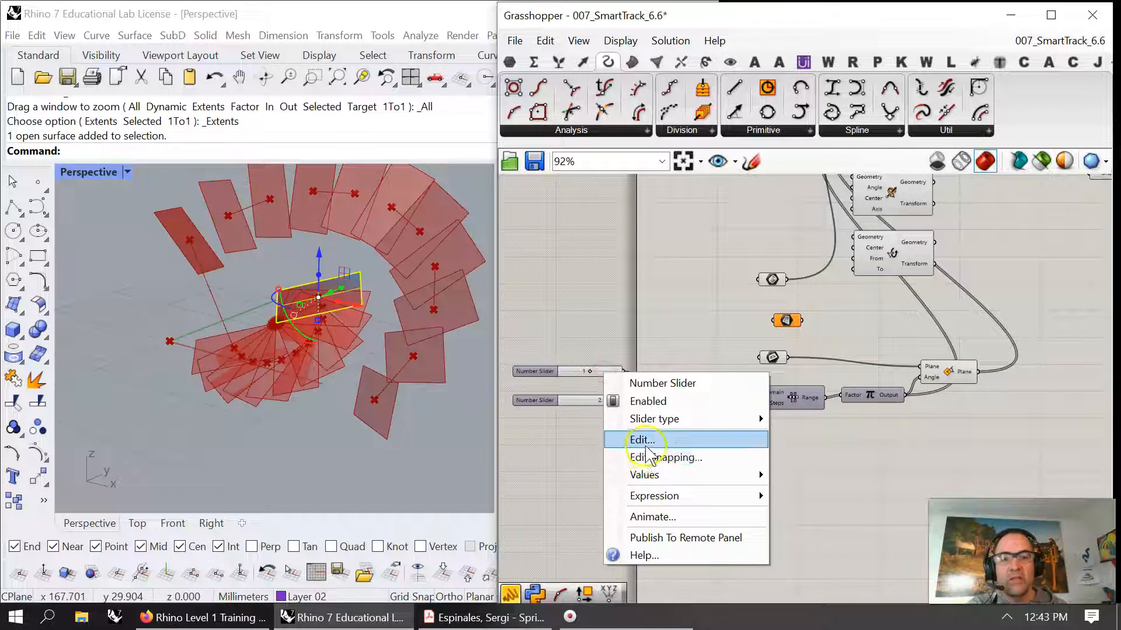
{"action": "left_click", "coordinate": [636, 438]}
{"action": "left_click", "coordinate": [629, 357]}
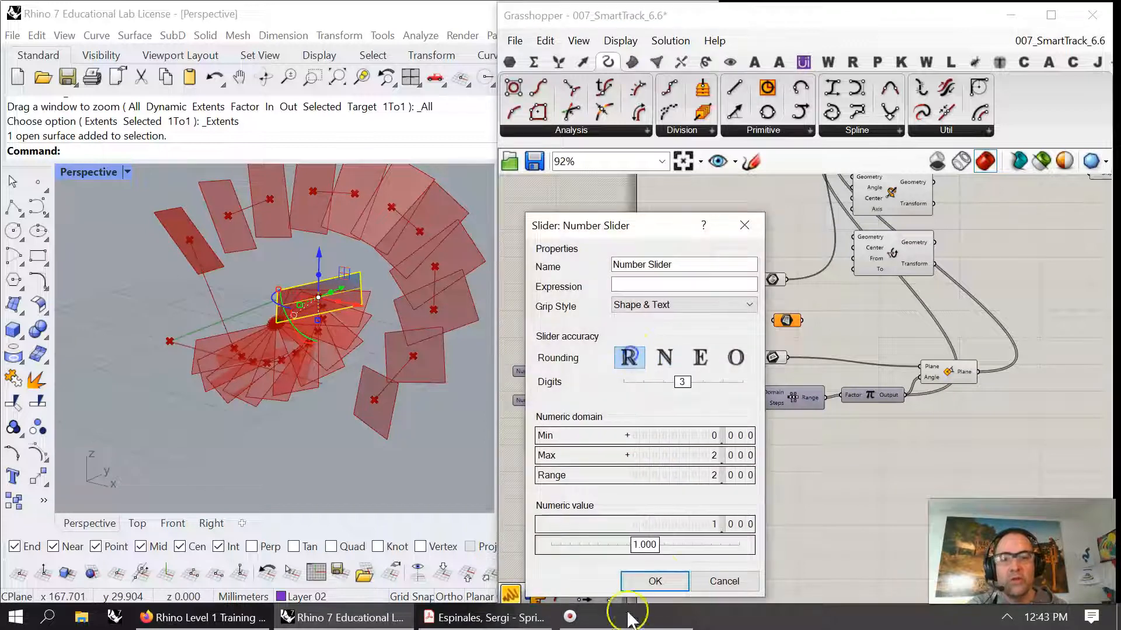
{"action": "left_click", "coordinate": [655, 581]}
{"action": "left_click_drag", "start_coordinate": [590, 371], "coordinate": [565, 395]}
Step: Turn off Flatten on Dispatch's List input and view the resulting lines between the centroids
{"action": "right_click_drag", "start_coordinate": [932, 323], "coordinate": [757, 465]}
{"action": "right_click", "coordinate": [928, 299]}
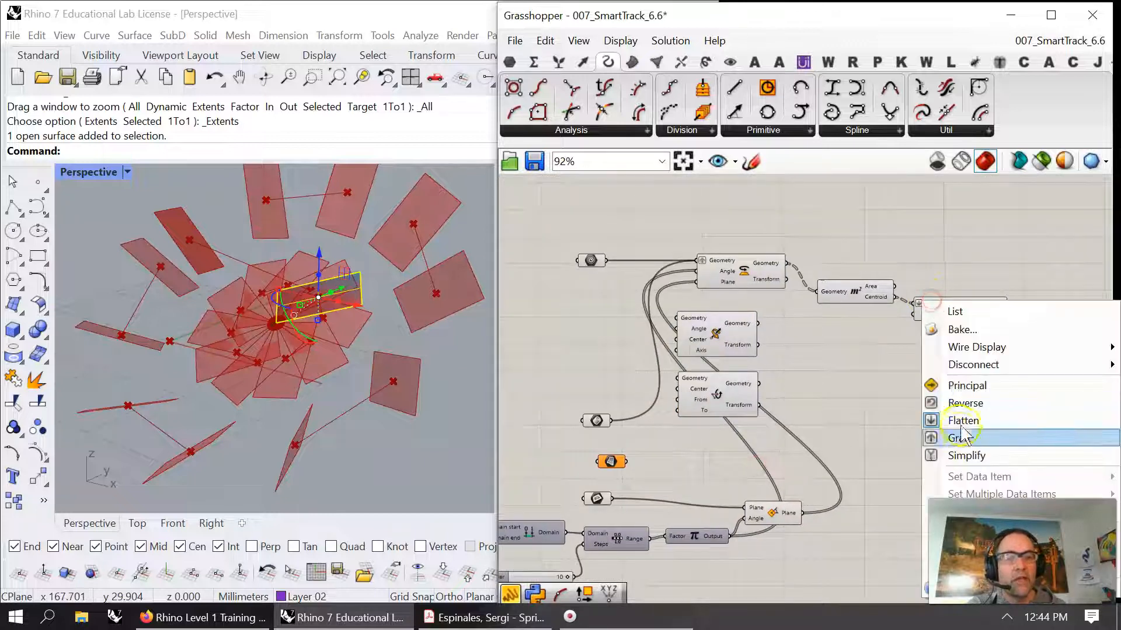
{"action": "left_click", "coordinate": [957, 421]}
{"action": "mouse_move", "coordinate": [954, 439]}
{"action": "right_mouse_down"}
{"action": "mouse_move", "coordinate": [957, 394]}
{"action": "mouse_move", "coordinate": [873, 375]}
{"action": "right_mouse_up"}
{"action": "left_click", "coordinate": [957, 299]}
{"action": "left_click", "coordinate": [391, 377]}
{"action": "mouse_move", "coordinate": [391, 377]}
{"action": "right_mouse_down"}
{"action": "mouse_move", "coordinate": [368, 388]}
{"action": "mouse_move", "coordinate": [428, 356]}
{"action": "mouse_move", "coordinate": [405, 280]}
{"action": "mouse_move", "coordinate": [371, 340]}
{"action": "mouse_move", "coordinate": [370, 383]}
{"action": "mouse_move", "coordinate": [403, 350]}
{"action": "right_mouse_up"}
Step: Place a Pipe component beside the Line component
{"action": "left_click", "coordinate": [930, 382]}
{"action": "right_click_drag", "start_coordinate": [929, 383], "coordinate": [729, 386]}
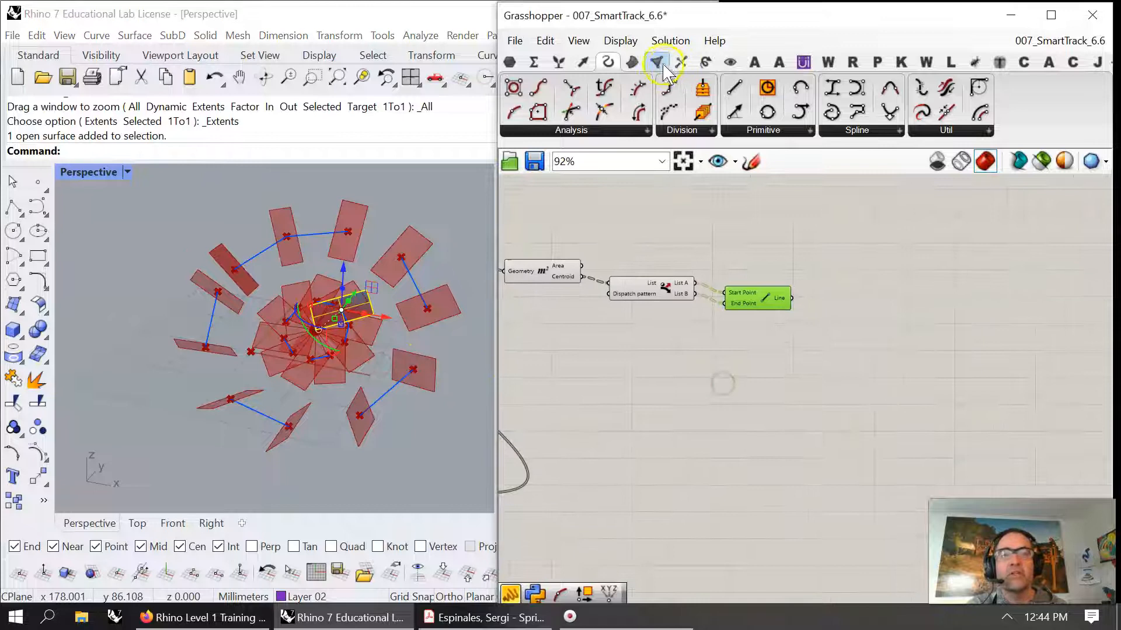
{"action": "left_click", "coordinate": [634, 61]}
{"action": "left_click_drag", "start_coordinate": [725, 100], "coordinate": [902, 318]}
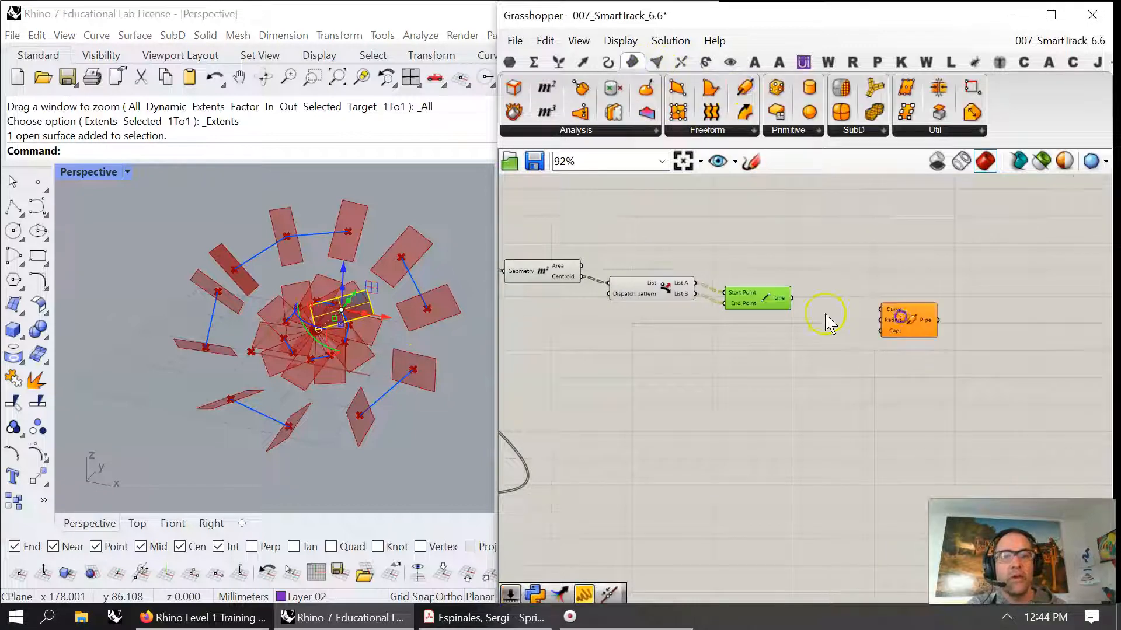
Step: Connect the Line output to Pipe's Curve input and drive its Radius with a new Number Slider set to 6
{"action": "left_click_drag", "start_coordinate": [791, 312], "coordinate": [900, 316]}
{"action": "left_click_drag", "start_coordinate": [786, 293], "coordinate": [883, 318]}
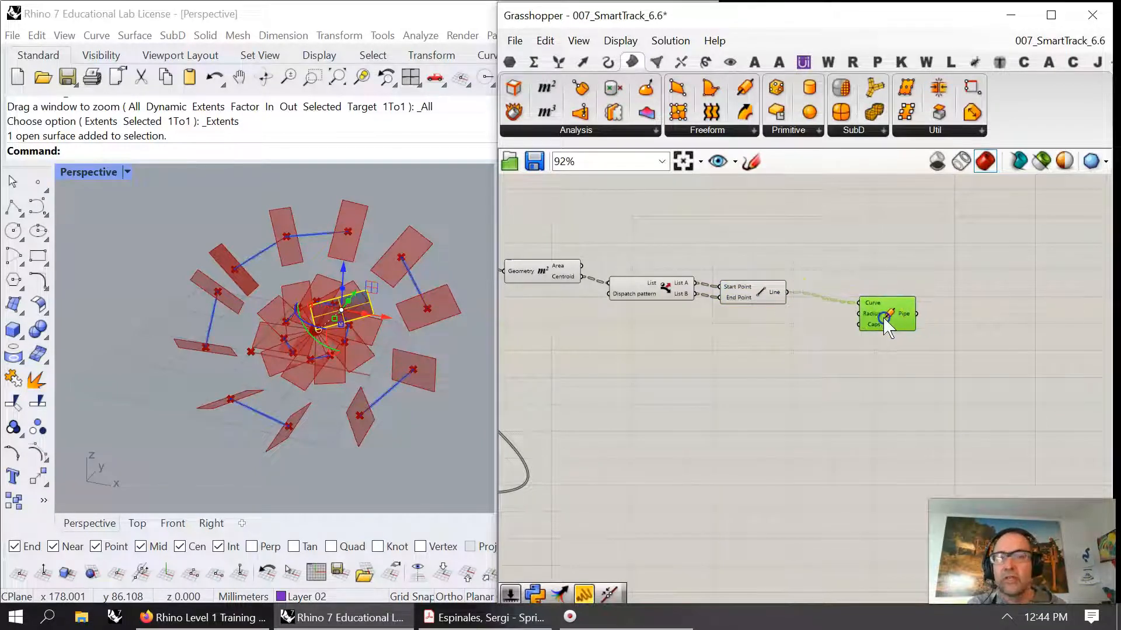
{"action": "left_click", "coordinate": [786, 341]}
{"action": "double_click", "coordinate": [770, 344]}
{"action": "type", "text": "Number Slider"}
{"action": "key", "text": "Return"}
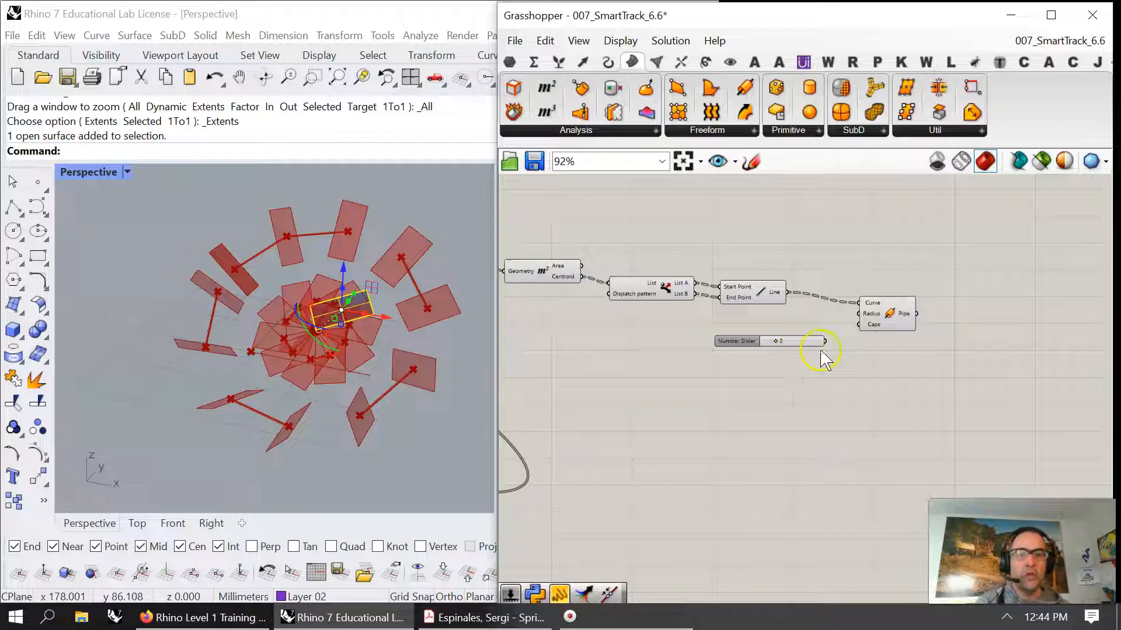
{"action": "left_click_drag", "start_coordinate": [859, 318], "coordinate": [858, 315]}
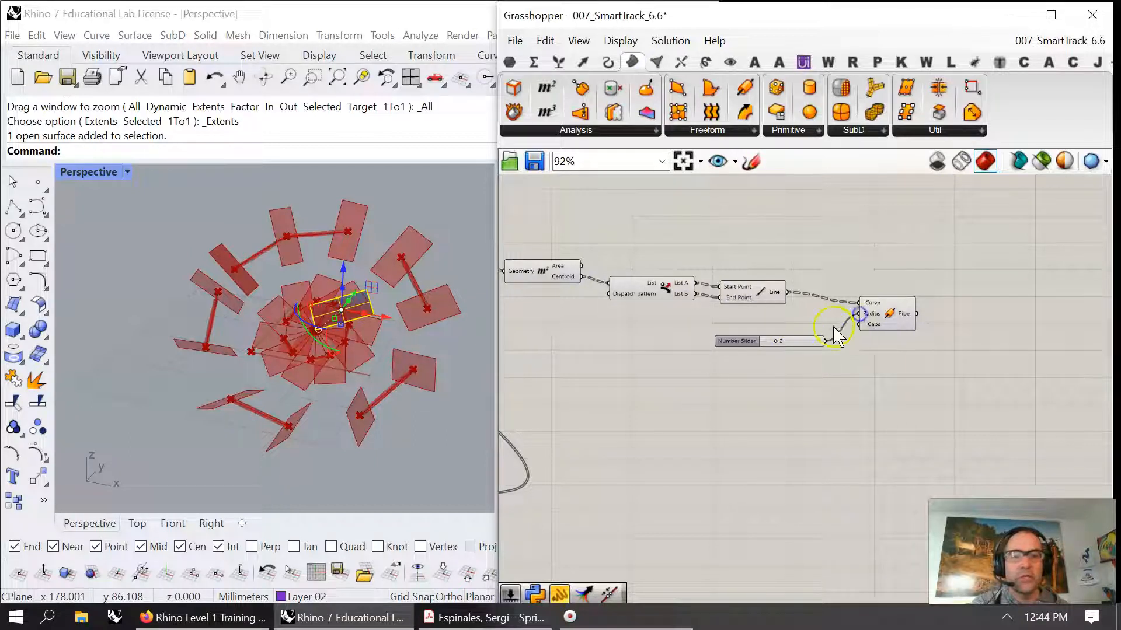
{"action": "left_click_drag", "start_coordinate": [777, 343], "coordinate": [797, 344]}
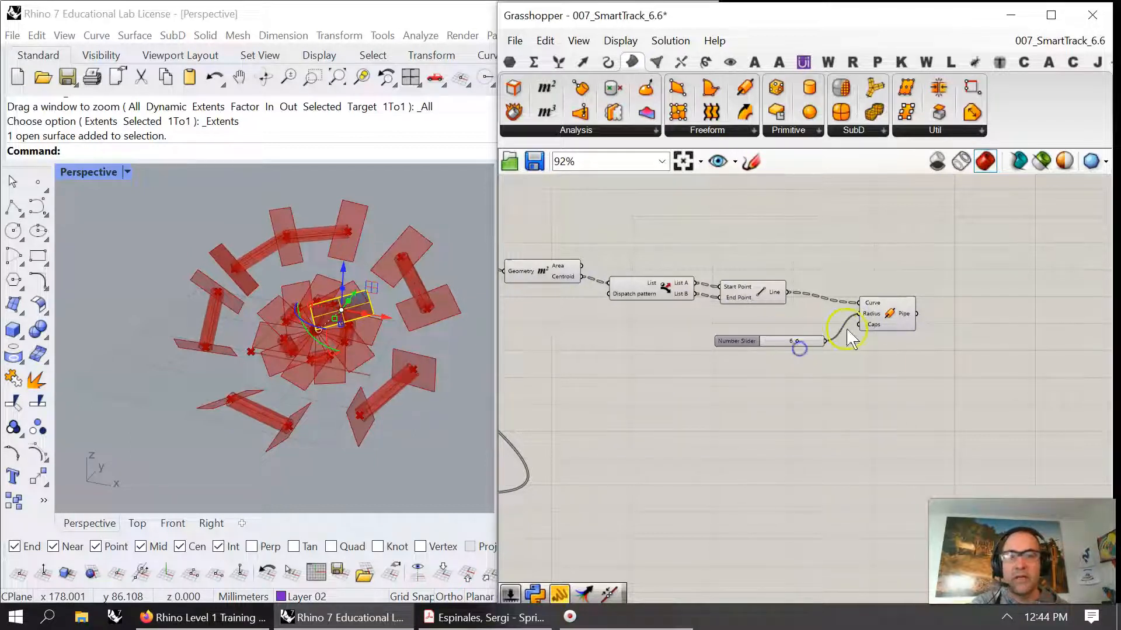
Step: Set the Pipe component's Caps option to Round and inspect the capped pipes in the Perspective view
{"action": "left_click", "coordinate": [884, 318]}
{"action": "right_click", "coordinate": [875, 325]}
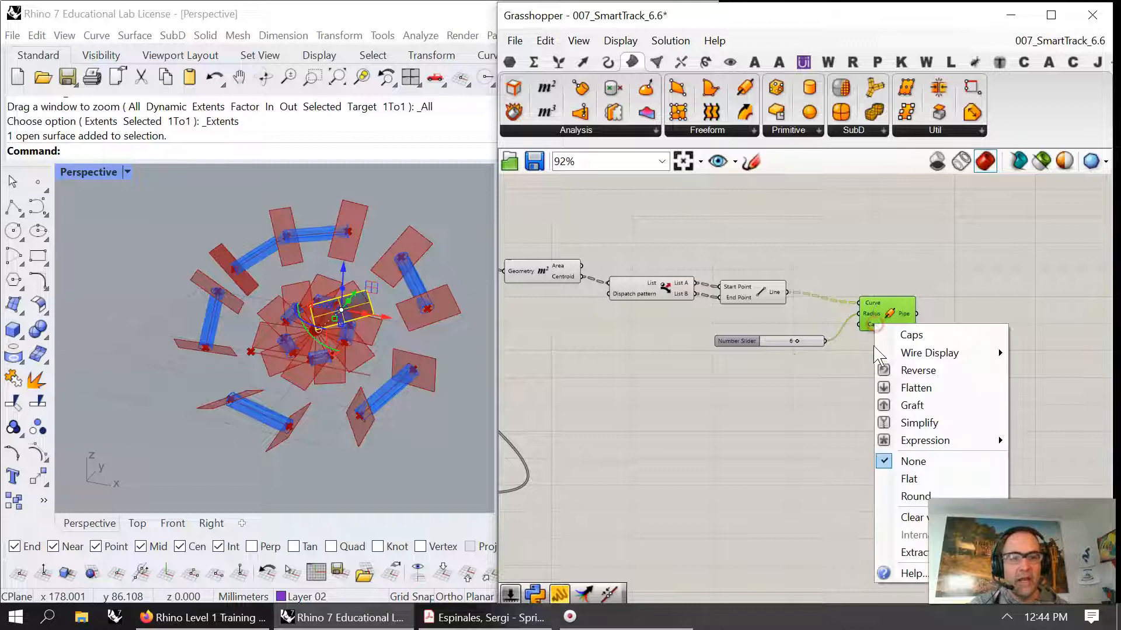
{"action": "left_click", "coordinate": [924, 492]}
{"action": "right_click_drag", "start_coordinate": [275, 400], "coordinate": [247, 234]}
Step: Apply the expression x-1 to the Range component's Steps input and inspect the rotated surfaces and pipes
{"action": "right_click_drag", "start_coordinate": [647, 379], "coordinate": [887, 354]}
{"action": "right_click_drag", "start_coordinate": [727, 367], "coordinate": [849, 319]}
{"action": "left_click", "coordinate": [755, 429]}
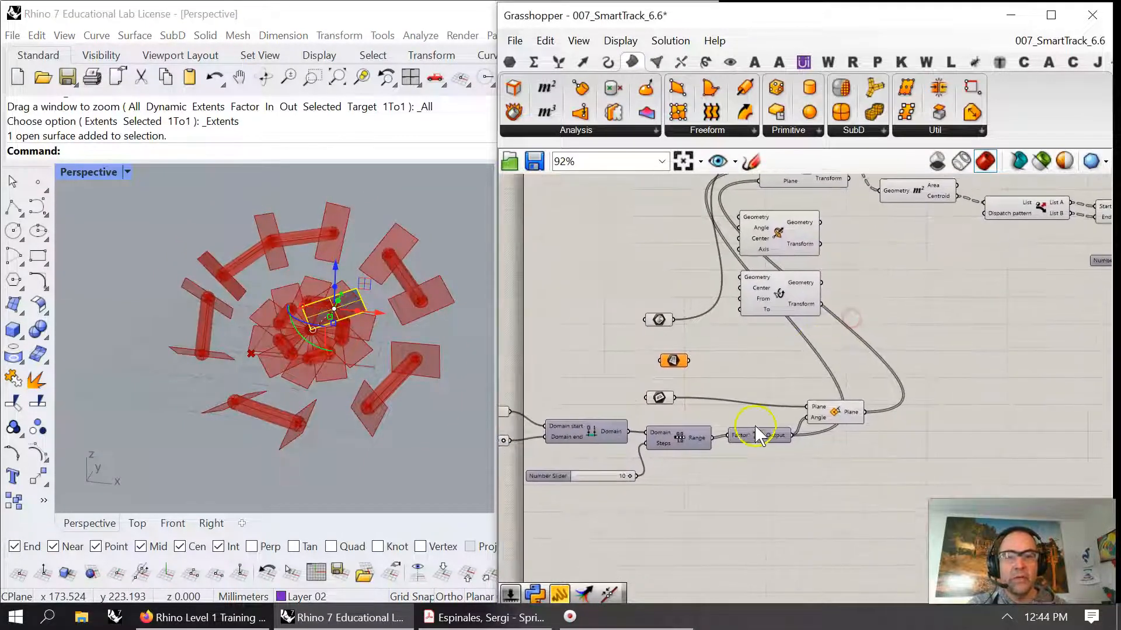
{"action": "right_click", "coordinate": [664, 444]}
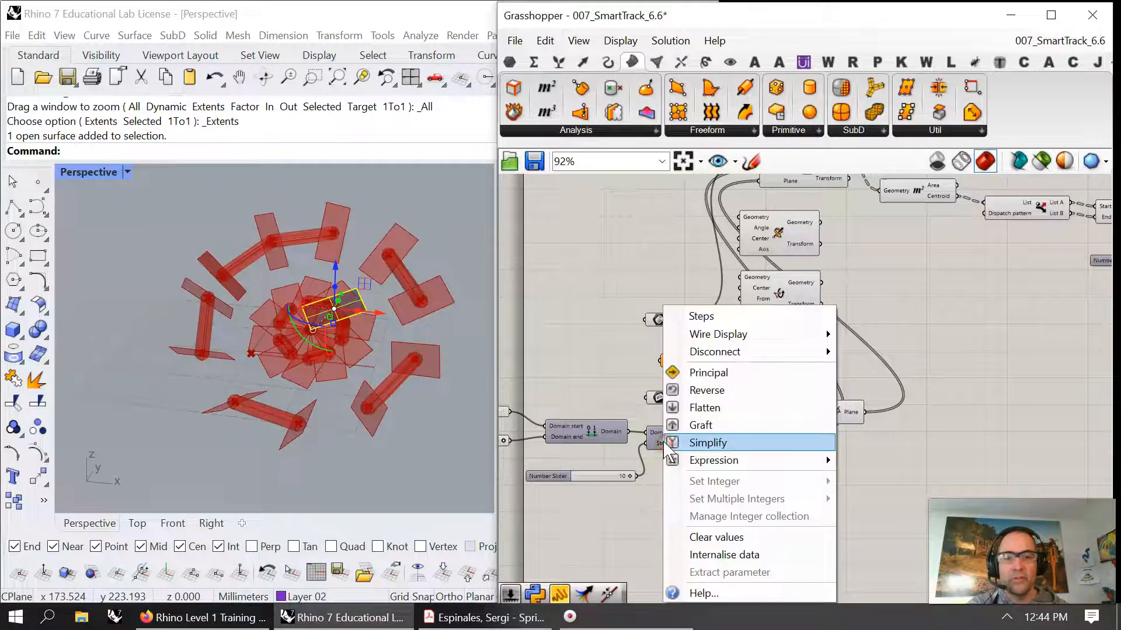
{"action": "mouse_move", "coordinate": [723, 461]}
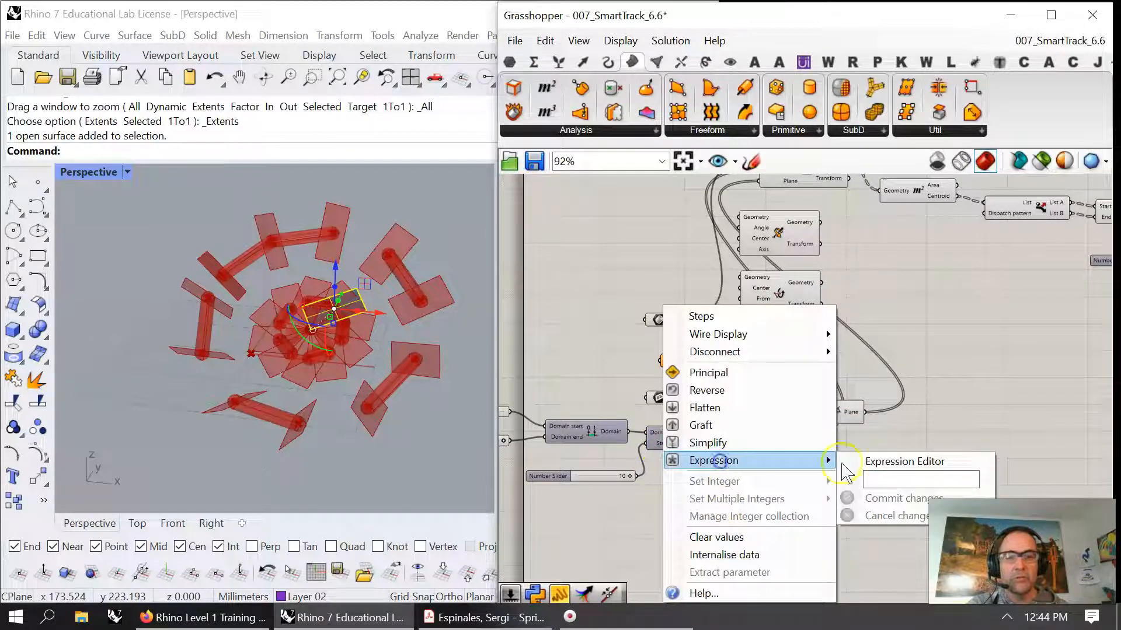
{"action": "left_click", "coordinate": [877, 478]}
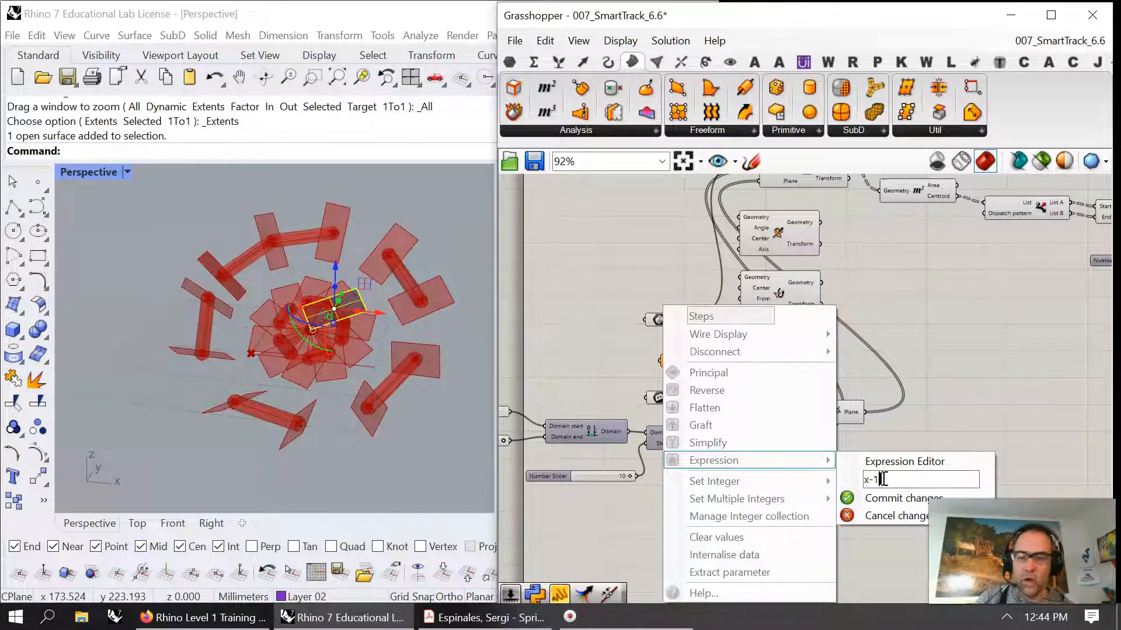
{"action": "left_click", "coordinate": [864, 500]}
{"action": "right_click_drag", "start_coordinate": [360, 400], "coordinate": [431, 351]}
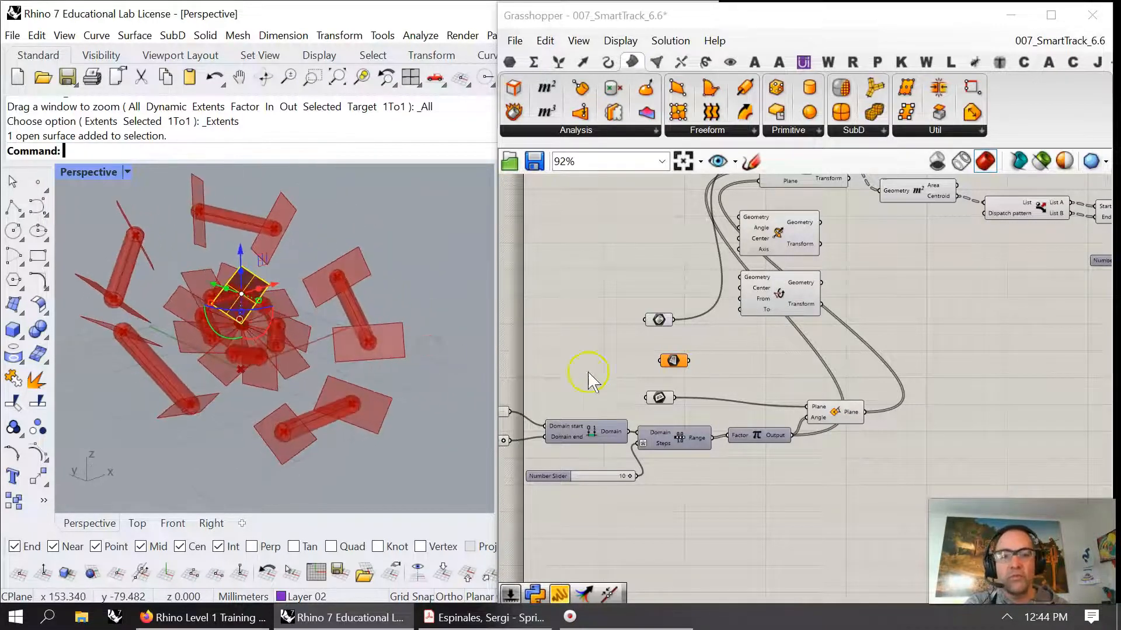
Step: Tighten the definition's layout by moving the radius slider, Line, Dispatch, Area and Rotate components closer to Pipe
{"action": "scroll", "coordinate": [589, 383], "scroll_direction": "down", "scroll_amount": 5}
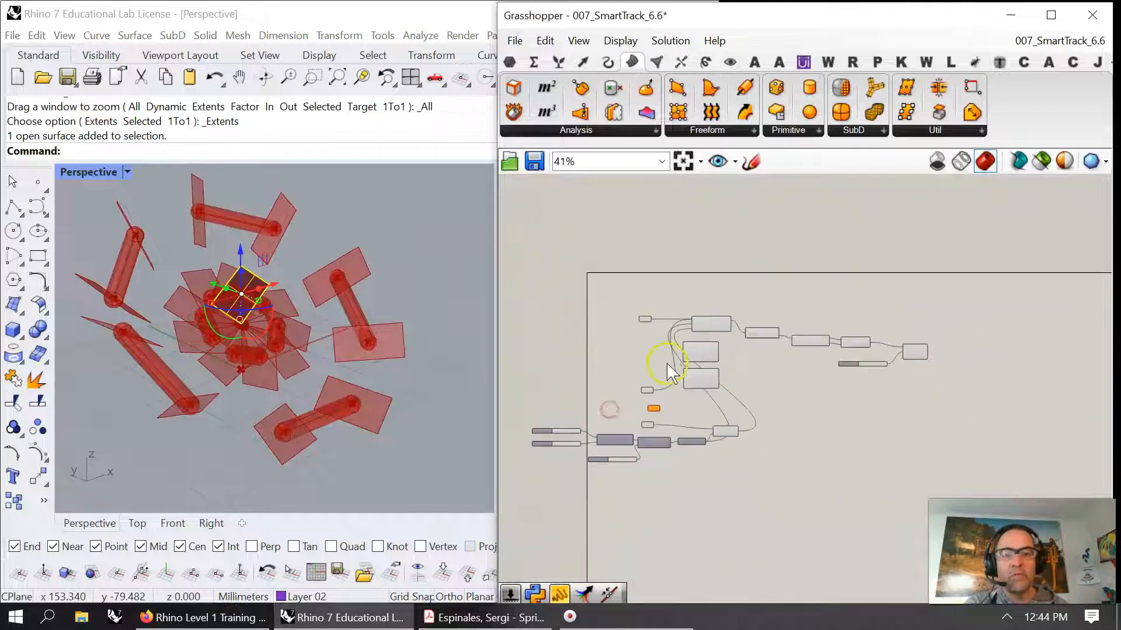
{"action": "scroll", "coordinate": [695, 350], "scroll_direction": "up", "scroll_amount": 3}
{"action": "scroll", "coordinate": [869, 319], "scroll_direction": "up", "scroll_amount": 3}
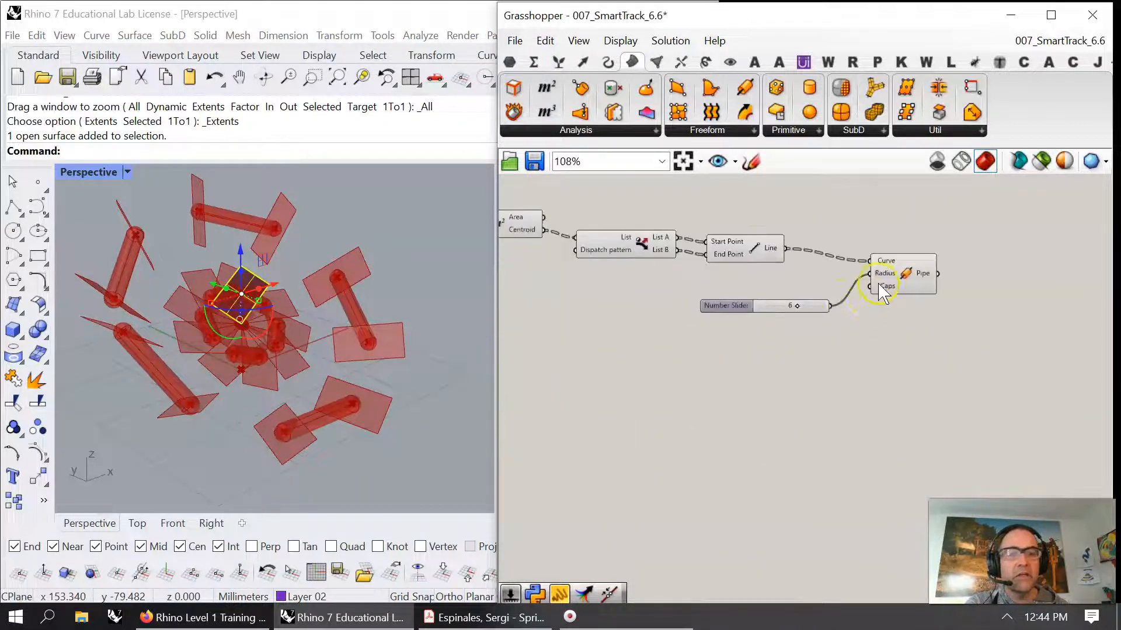
{"action": "left_click_drag", "start_coordinate": [816, 309], "coordinate": [845, 282]}
{"action": "left_click_drag", "start_coordinate": [761, 249], "coordinate": [839, 248]}
{"action": "left_click", "coordinate": [626, 250]}
{"action": "left_click_drag", "start_coordinate": [627, 250], "coordinate": [725, 252]}
{"action": "right_click_drag", "start_coordinate": [604, 260], "coordinate": [734, 307]}
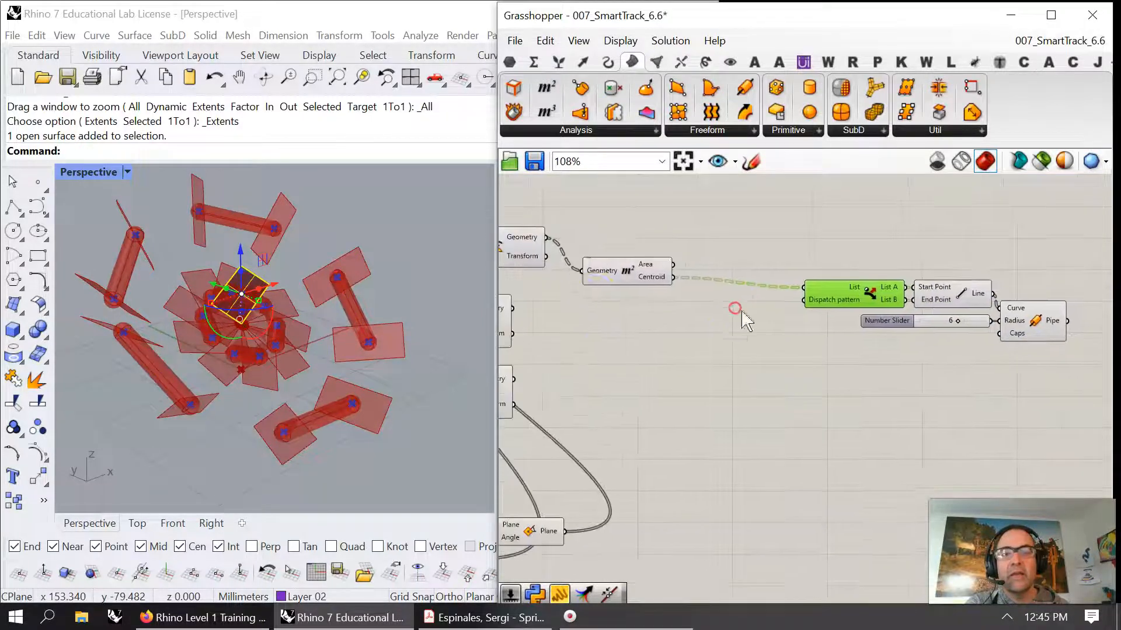
{"action": "left_click_drag", "start_coordinate": [624, 280], "coordinate": [747, 289]}
{"action": "right_click_drag", "start_coordinate": [706, 345], "coordinate": [772, 385]}
{"action": "left_click_drag", "start_coordinate": [575, 301], "coordinate": [724, 336]}
Step: Move the plane rotation component beside the Rotate component's inputs and delete the two unused rotation components
{"action": "right_click_drag", "start_coordinate": [705, 456], "coordinate": [853, 365]}
{"action": "left_click_drag", "start_coordinate": [760, 477], "coordinate": [774, 267]}
{"action": "left_click_drag", "start_coordinate": [696, 280], "coordinate": [630, 260]}
{"action": "key", "text": "Delete"}
{"action": "left_click", "coordinate": [680, 343]}
{"action": "key", "text": "Delete"}
{"action": "right_click_drag", "start_coordinate": [598, 245], "coordinate": [607, 302]}
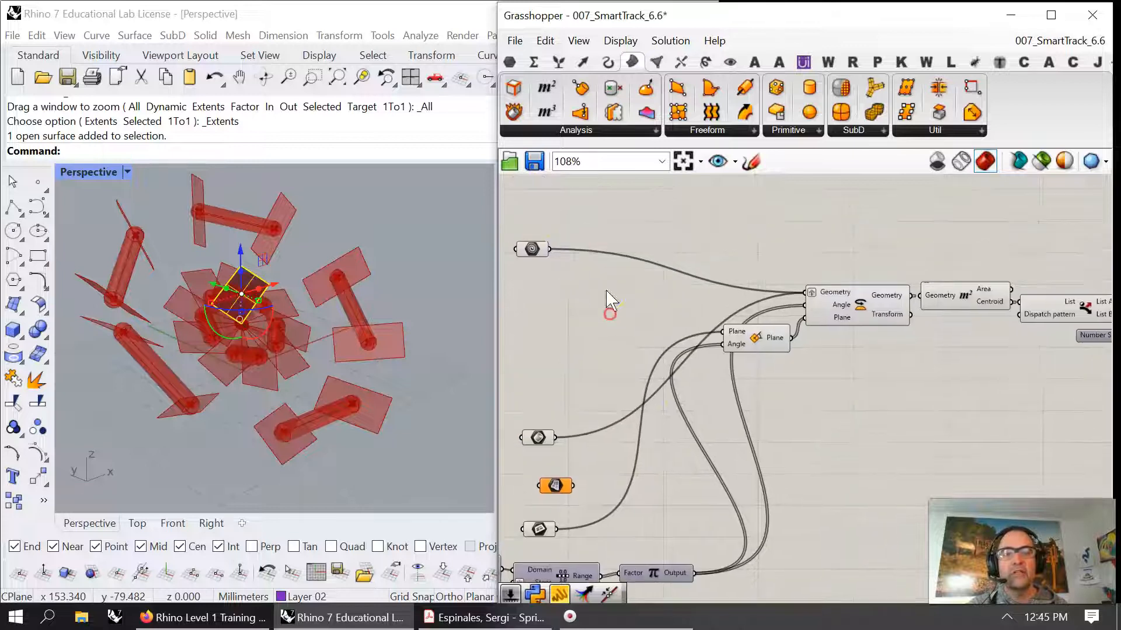
Step: Bring the three connected parameter components together near the Rotate component and remove the unconnected orange parameter
{"action": "left_click_drag", "start_coordinate": [530, 247], "coordinate": [629, 263]}
{"action": "left_click_drag", "start_coordinate": [549, 442], "coordinate": [631, 293]}
{"action": "left_click", "coordinate": [558, 486]}
{"action": "left_click_drag", "start_coordinate": [543, 533], "coordinate": [645, 340]}
Step: Arrange the Pi, Range and Domain components in a row ahead of the plane rotation, with their sliders stacked below the parameters
{"action": "right_click_drag", "start_coordinate": [648, 464], "coordinate": [624, 373]}
{"action": "left_click_drag", "start_coordinate": [655, 486], "coordinate": [670, 283]}
{"action": "right_click_drag", "start_coordinate": [648, 374], "coordinate": [954, 358]}
{"action": "left_click_drag", "start_coordinate": [851, 476], "coordinate": [872, 268]}
{"action": "left_click_drag", "start_coordinate": [761, 473], "coordinate": [788, 257]}
{"action": "left_click_drag", "start_coordinate": [613, 520], "coordinate": [557, 392]}
{"action": "left_click_drag", "start_coordinate": [610, 450], "coordinate": [596, 252]}
{"action": "left_click_drag", "start_coordinate": [759, 526], "coordinate": [596, 321]}
{"action": "right_click_drag", "start_coordinate": [803, 418], "coordinate": [787, 510]}
{"action": "left_click_drag", "start_coordinate": [936, 349], "coordinate": [891, 219]}
{"action": "left_click_drag", "start_coordinate": [914, 333], "coordinate": [550, 329]}
Step: Align the three parameters and three domain and step sliders along their left edges and distribute them evenly vertically
{"action": "right_click_drag", "start_coordinate": [606, 486], "coordinate": [771, 496]}
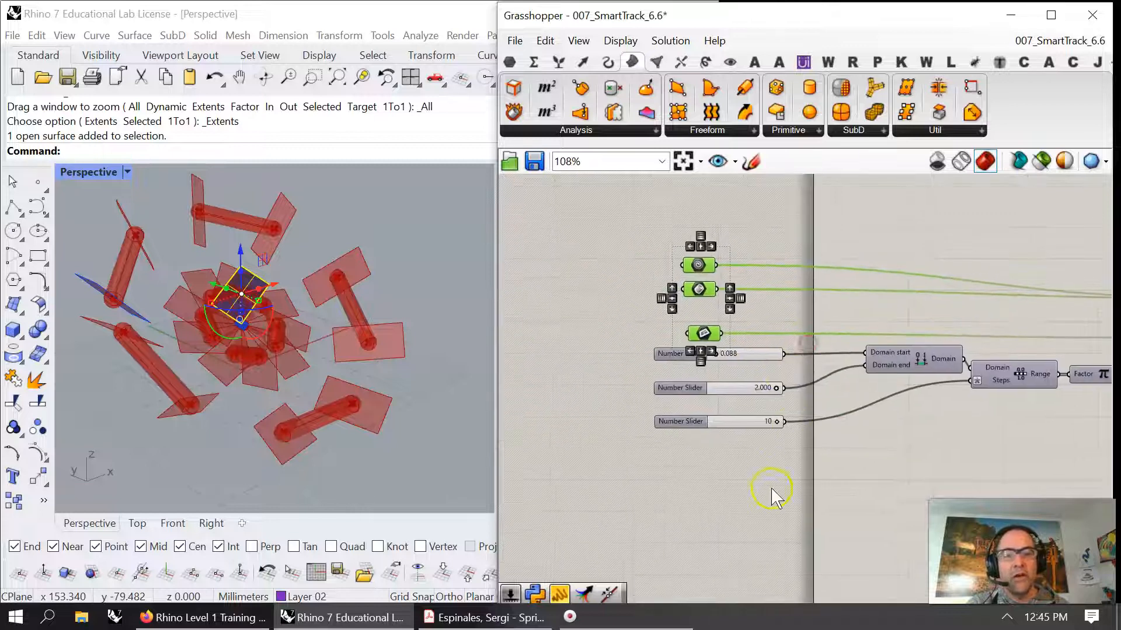
{"action": "left_click_drag", "start_coordinate": [772, 496], "coordinate": [628, 248]}
{"action": "left_click", "coordinate": [717, 246]}
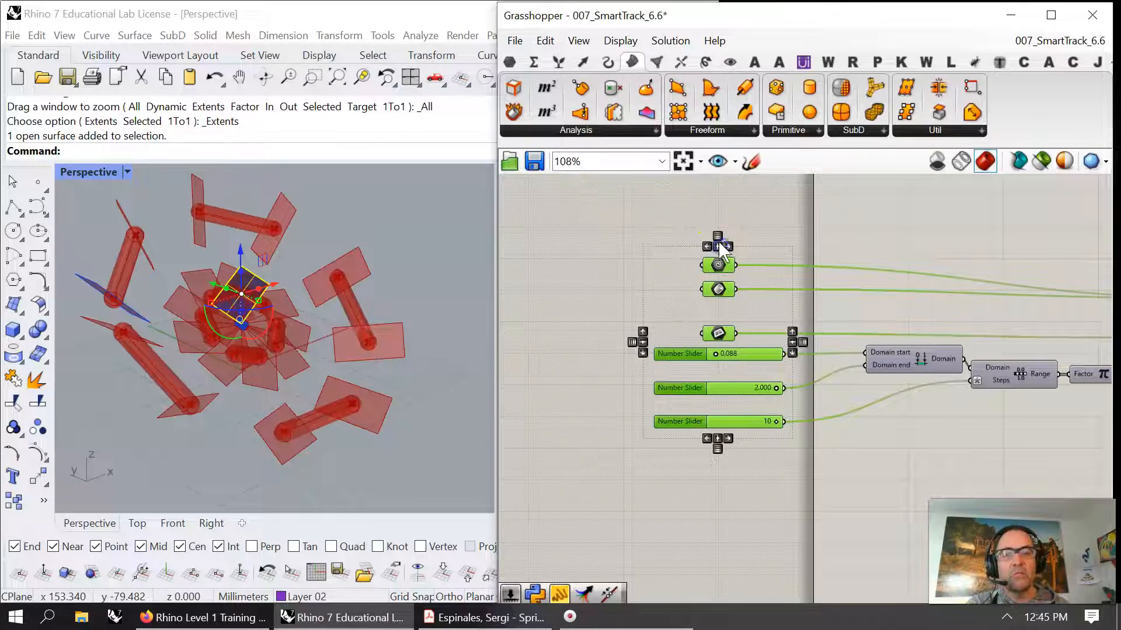
{"action": "left_click", "coordinate": [718, 236]}
{"action": "left_click", "coordinate": [706, 246]}
Step: Move the whole definition inside the canvas border at its upper-left corner and select only the Pipe component
{"action": "scroll", "coordinate": [805, 253], "scroll_direction": "down", "scroll_amount": 5}
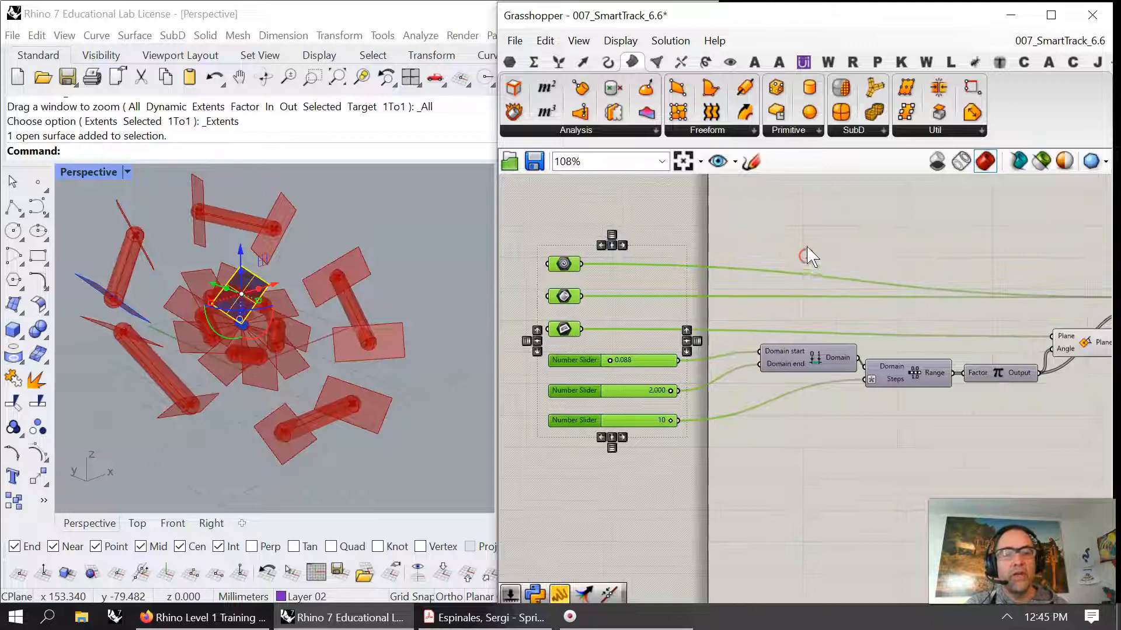
{"action": "left_click_drag", "start_coordinate": [711, 285], "coordinate": [607, 277]}
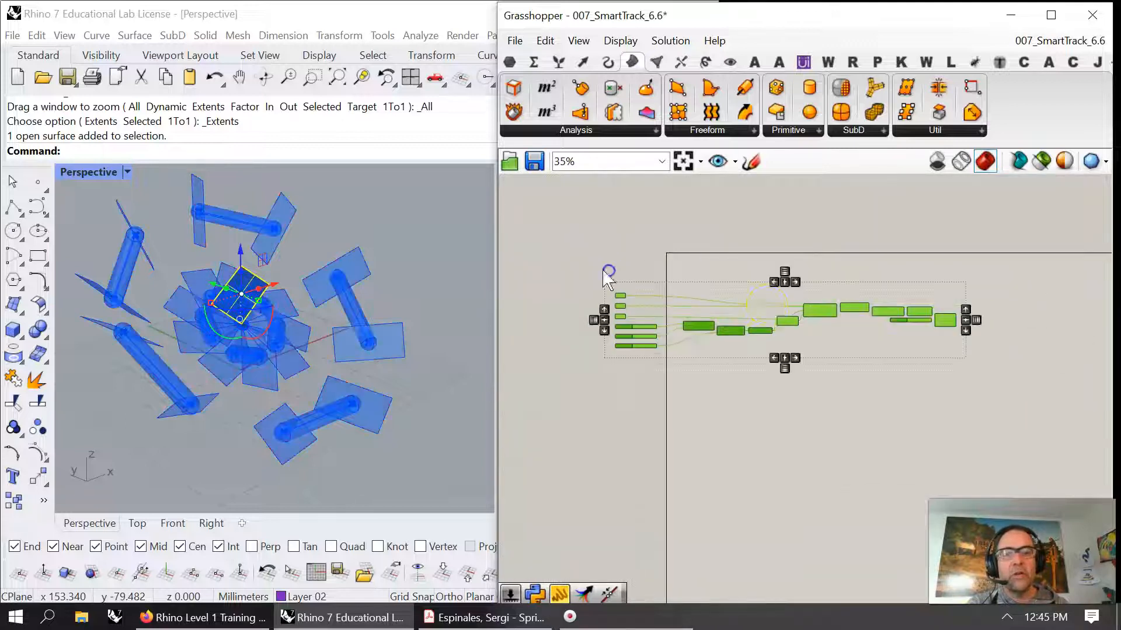
{"action": "left_click_drag", "start_coordinate": [820, 321], "coordinate": [888, 290]}
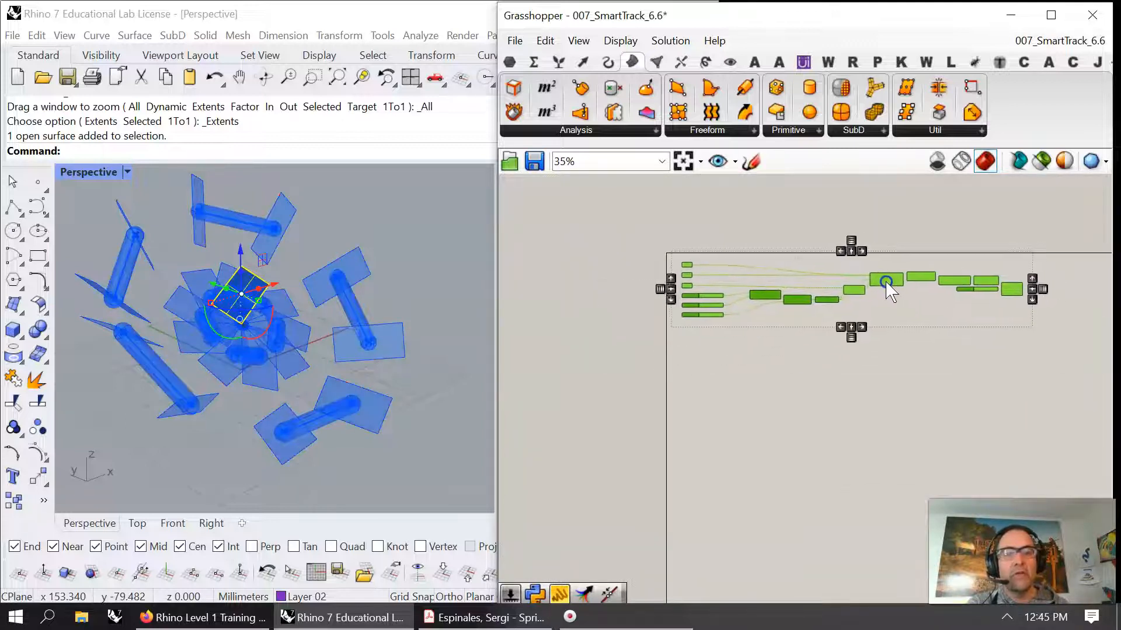
{"action": "left_click", "coordinate": [897, 352]}
{"action": "left_click", "coordinate": [1014, 291]}
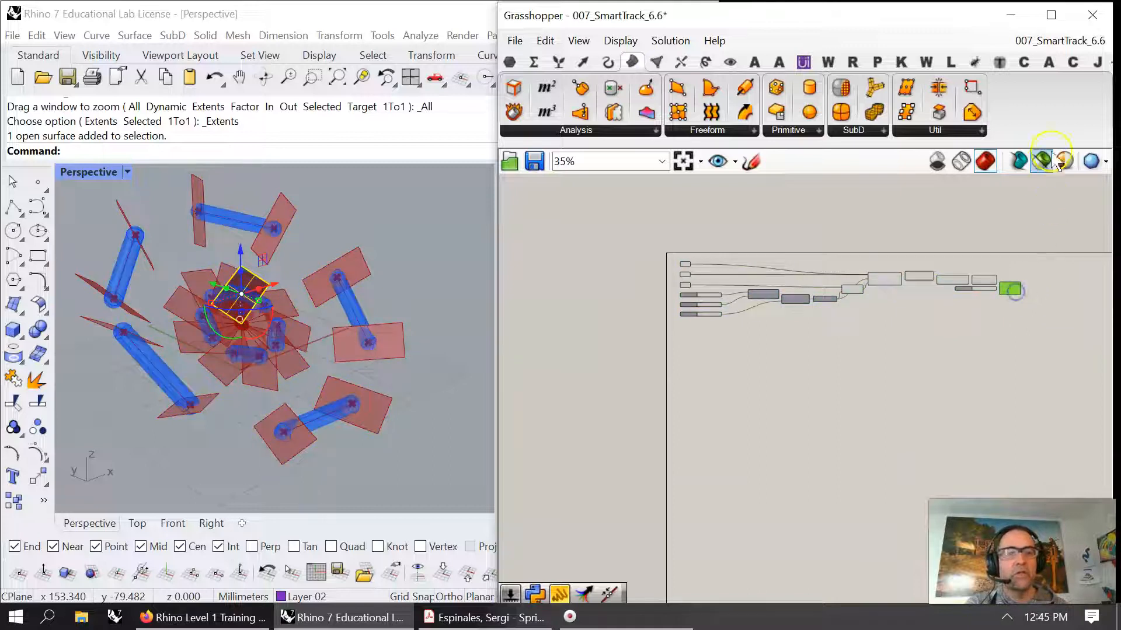
Step: Restore Rhino's four-viewport layout and zoom all viewports to the geometry's extents
{"action": "double_click", "coordinate": [65, 172]}
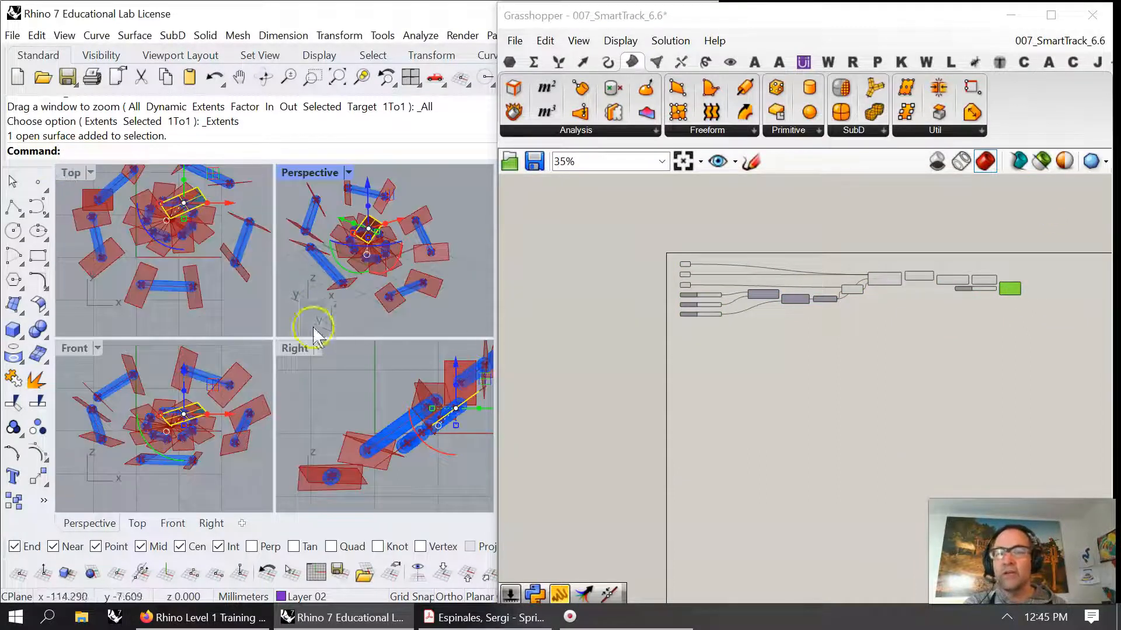
{"action": "right_click", "coordinate": [338, 77]}
{"action": "right_click_drag", "start_coordinate": [318, 296], "coordinate": [326, 187]}
Step: Set the Domain start slider to 0.293 and the Domain end slider to 1.707
{"action": "scroll", "coordinate": [675, 318], "scroll_direction": "up", "scroll_amount": 5}
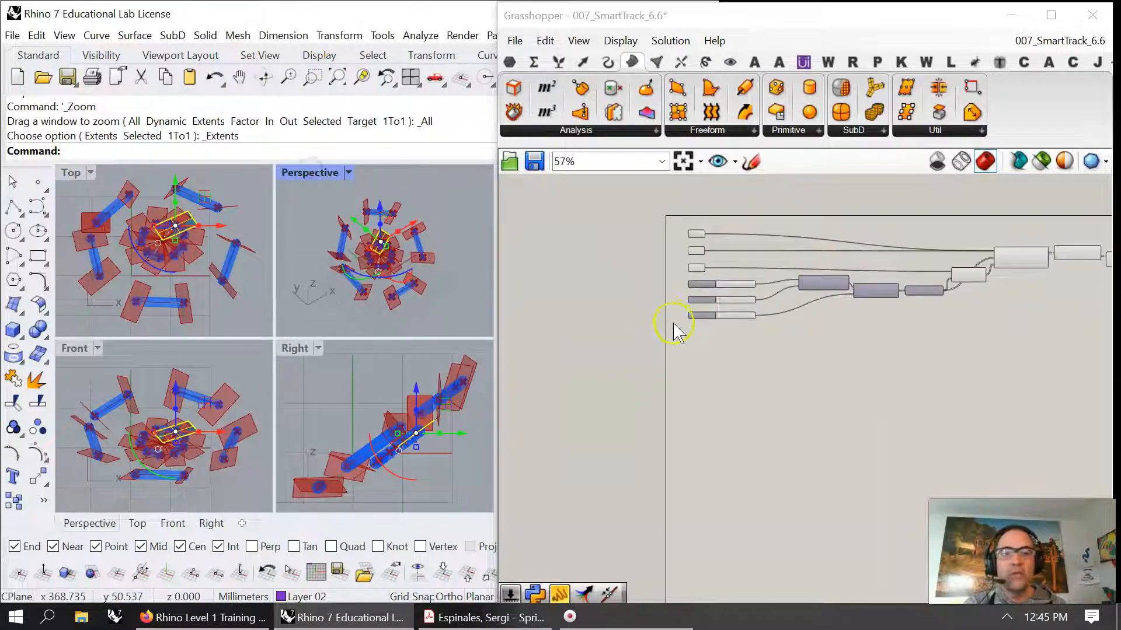
{"action": "scroll", "coordinate": [739, 454], "scroll_direction": "up", "scroll_amount": 4}
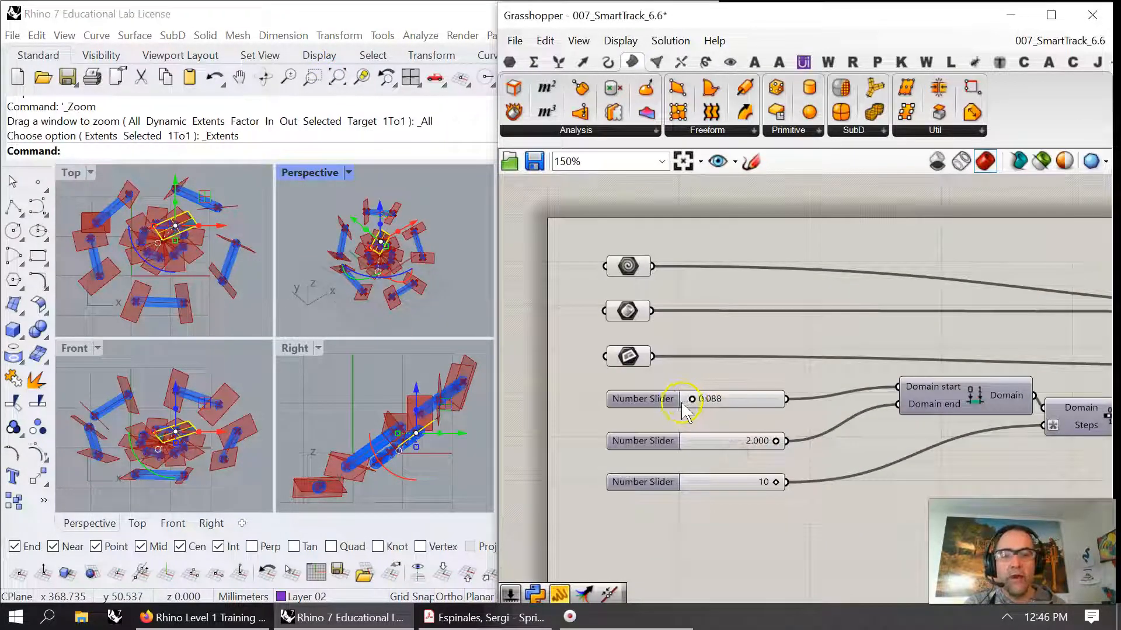
{"action": "left_click_drag", "start_coordinate": [694, 403], "coordinate": [673, 382]}
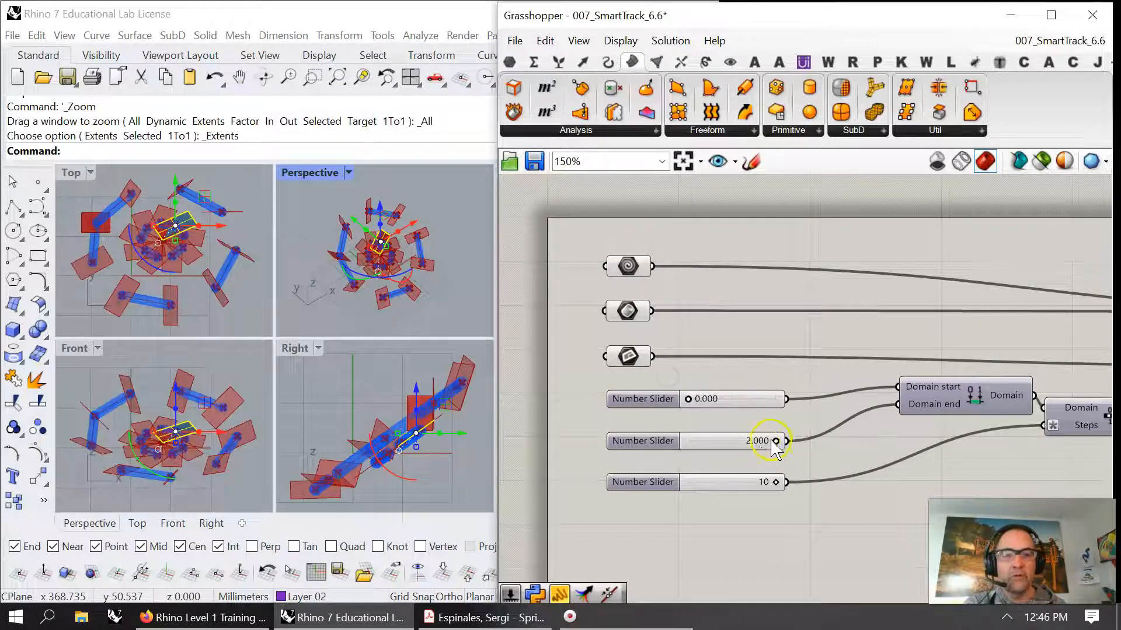
{"action": "mouse_move", "coordinate": [778, 442]}
{"action": "left_mouse_down"}
{"action": "mouse_move", "coordinate": [693, 444]}
{"action": "mouse_move", "coordinate": [812, 448]}
{"action": "mouse_move", "coordinate": [764, 443]}
{"action": "left_mouse_up"}
{"action": "left_click_drag", "start_coordinate": [688, 399], "coordinate": [704, 401]}
{"action": "right_click_drag", "start_coordinate": [401, 327], "coordinate": [367, 292]}
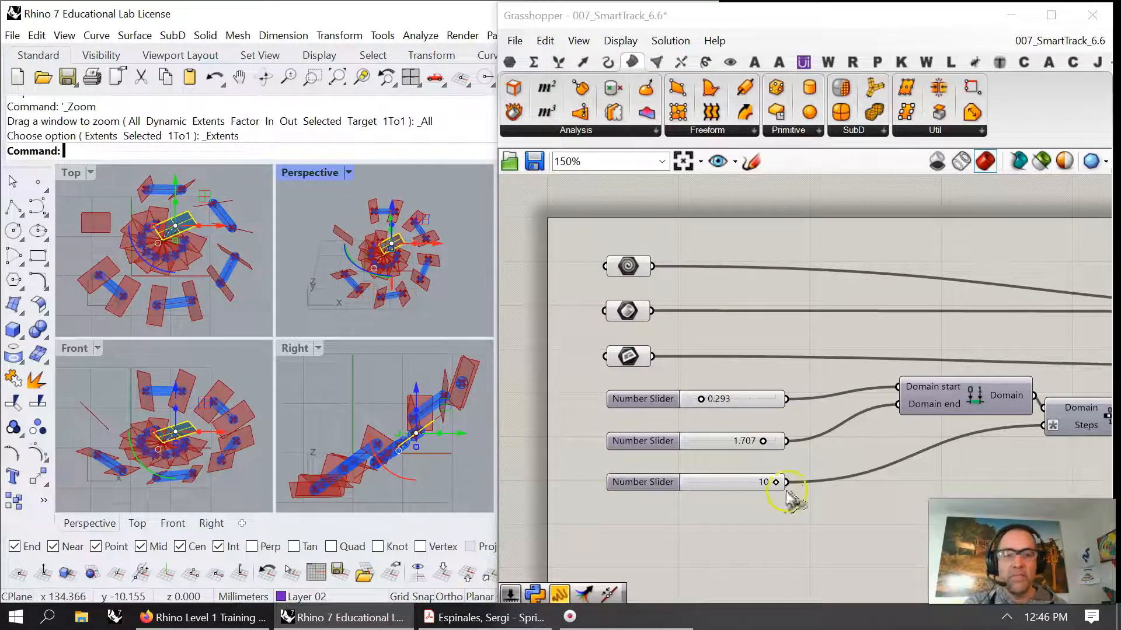
{"action": "left_click_drag", "start_coordinate": [772, 487], "coordinate": [796, 485]}
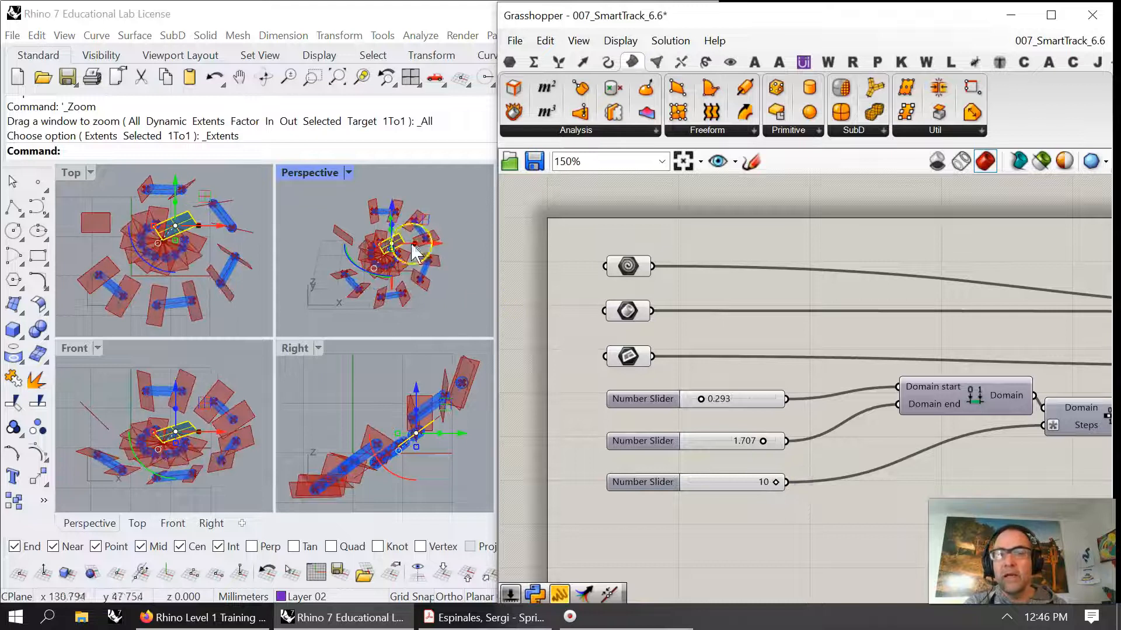
Step: Set the viewport display modes to Ghosted for Perspective, Technical for Top, Pen for Right and Artistic for Front
{"action": "left_click", "coordinate": [304, 173]}
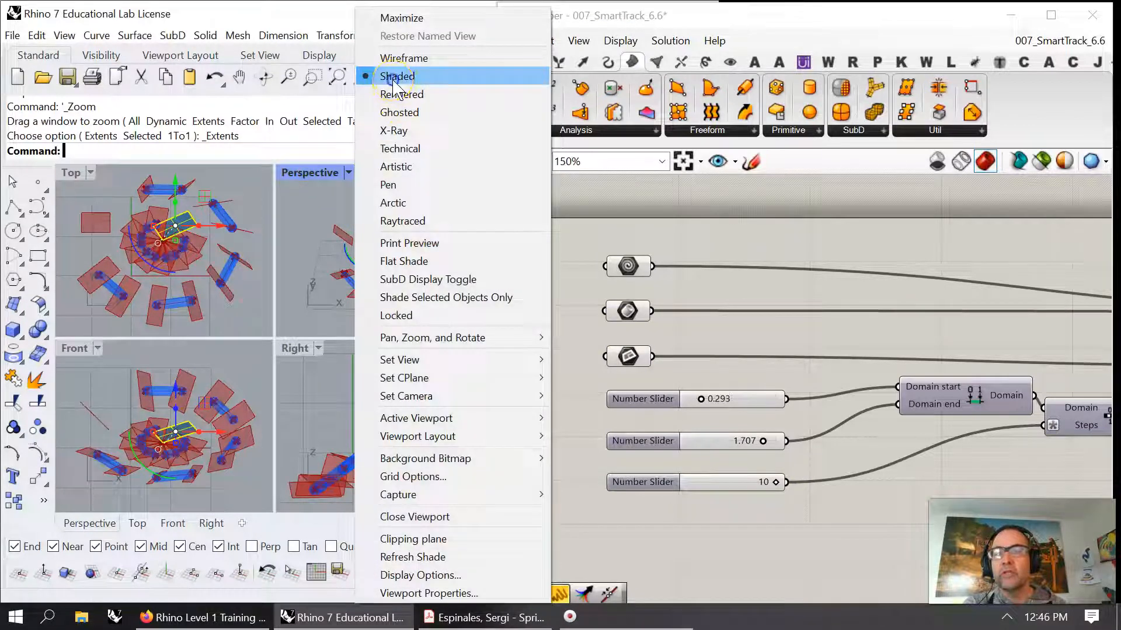
{"action": "left_click", "coordinate": [401, 112]}
{"action": "left_click", "coordinate": [79, 174]}
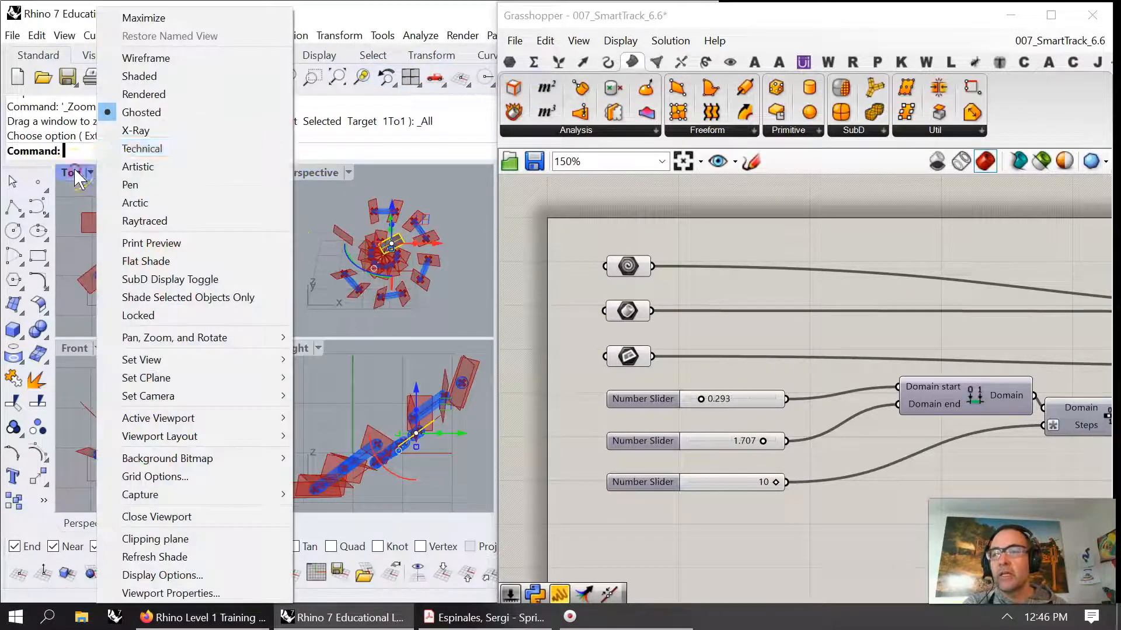
{"action": "left_click", "coordinate": [131, 150]}
{"action": "left_click", "coordinate": [298, 350]}
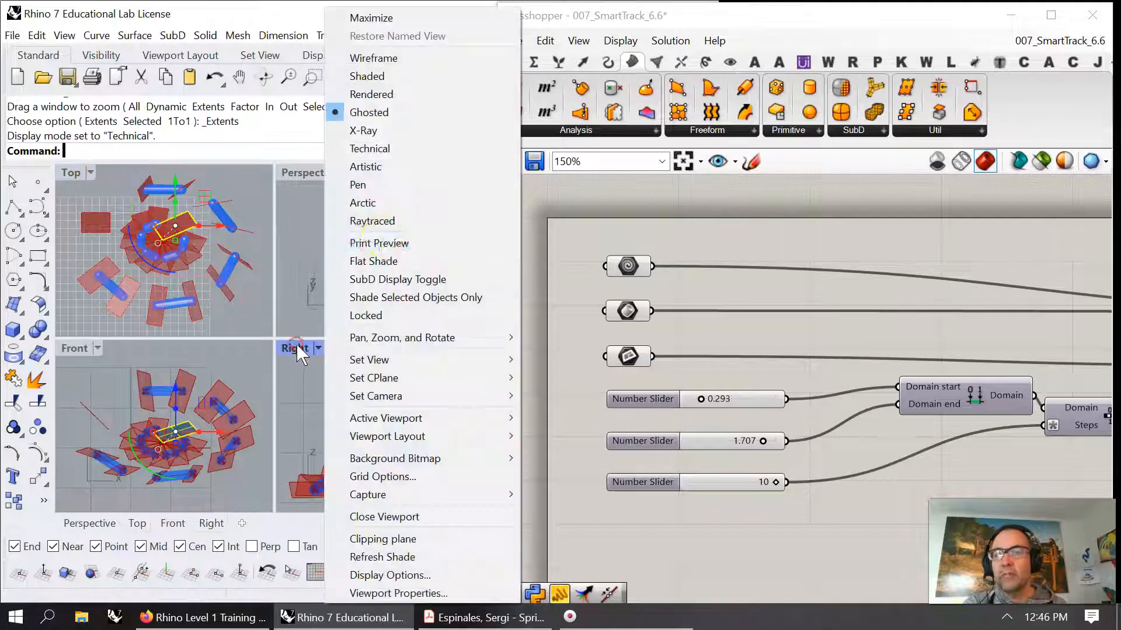
{"action": "left_click", "coordinate": [365, 186]}
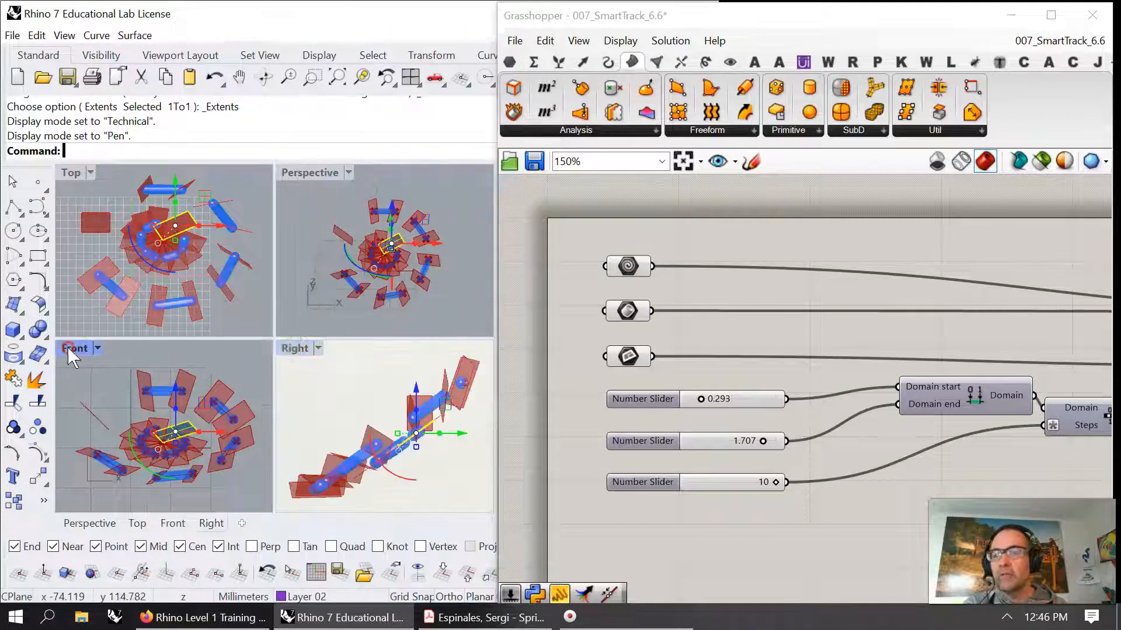
{"action": "left_click", "coordinate": [68, 346]}
{"action": "left_click", "coordinate": [145, 168]}
Step: Fit the whole Grasshopper definition in the canvas view
{"action": "left_click", "coordinate": [303, 387]}
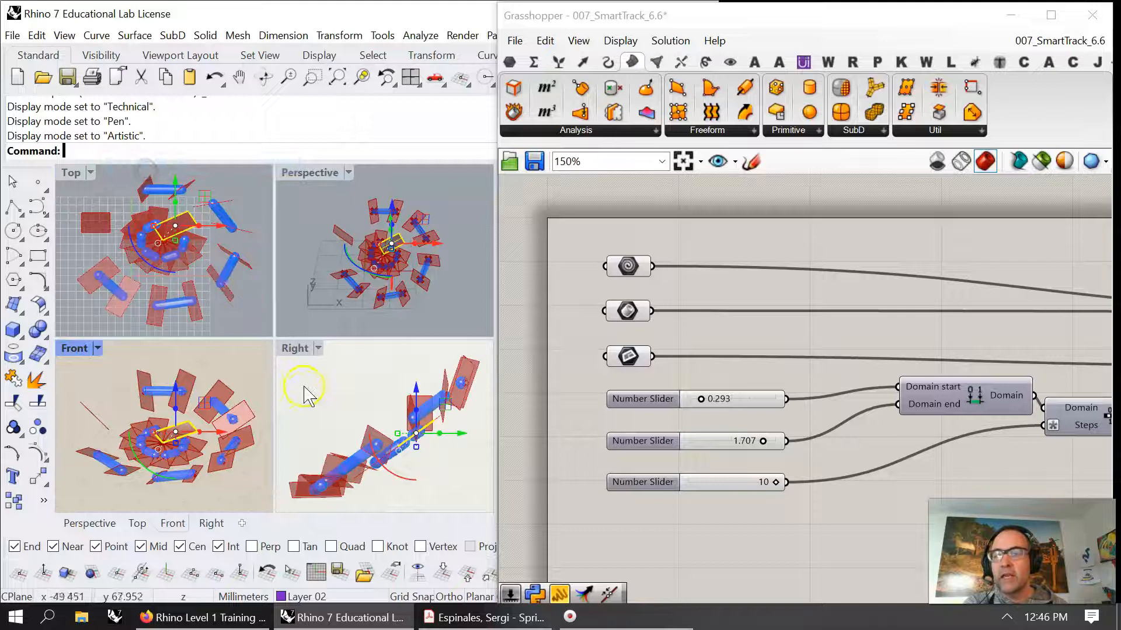
{"action": "left_click", "coordinate": [683, 161]}
{"action": "left_click", "coordinate": [611, 448]}
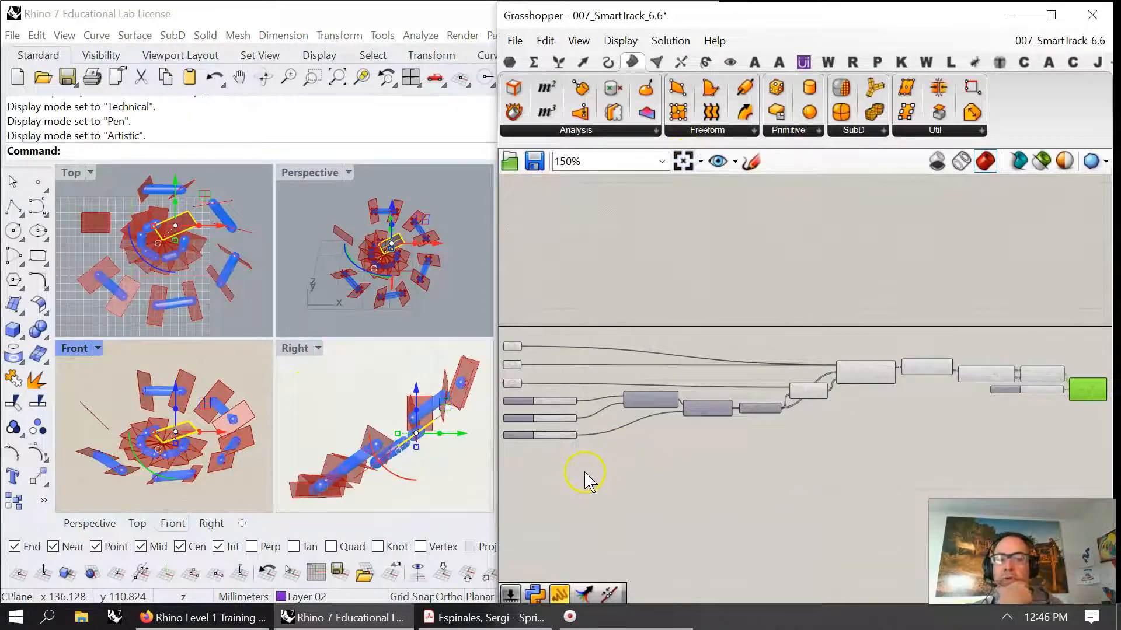